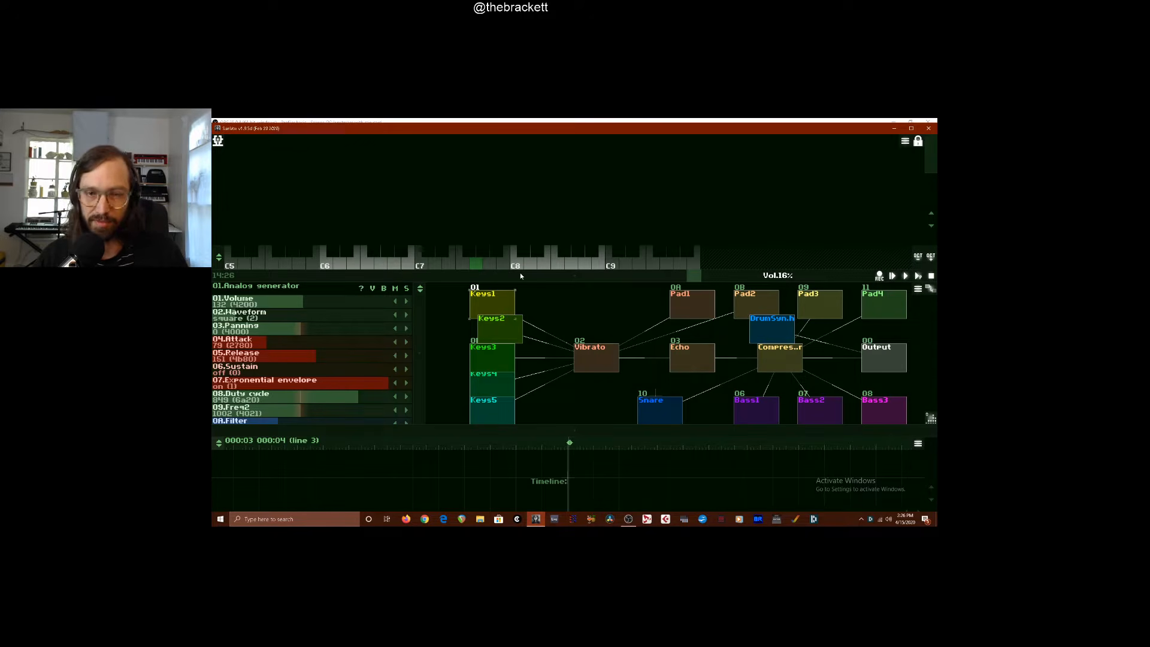
Enlarge the module view and select the DrumSynth module
mouse_move(498, 275)
mouse_down()
mouse_move(514, 263)
mouse_move(499, 254)
mouse_up()
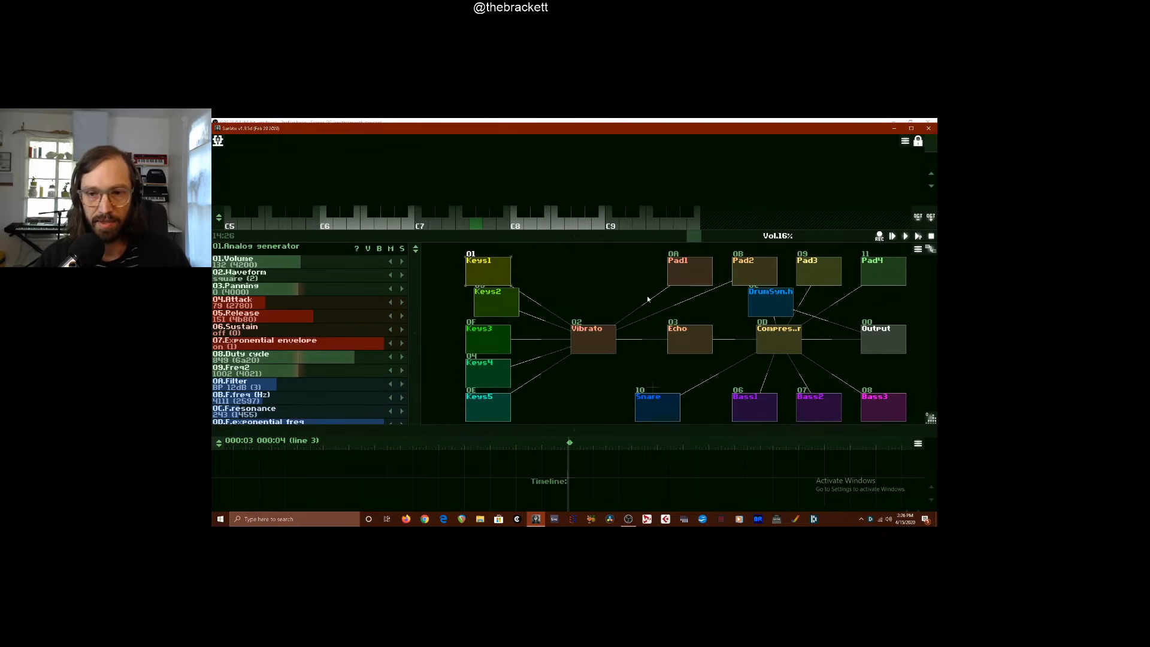
click(786, 309)
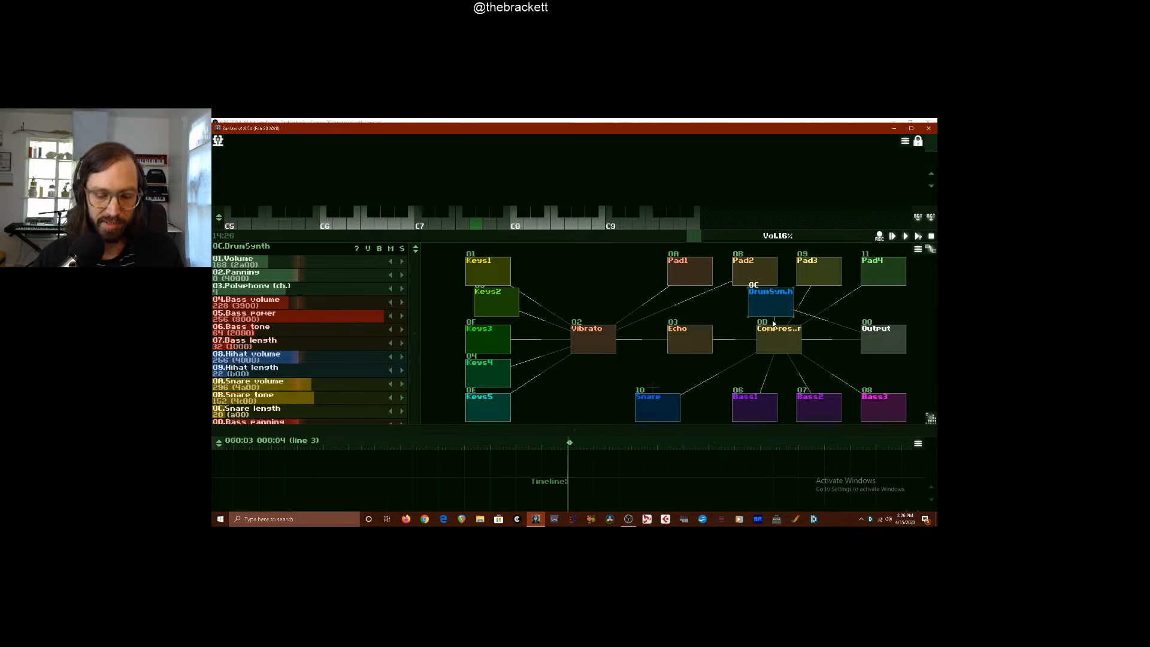
click(626, 524)
click(536, 521)
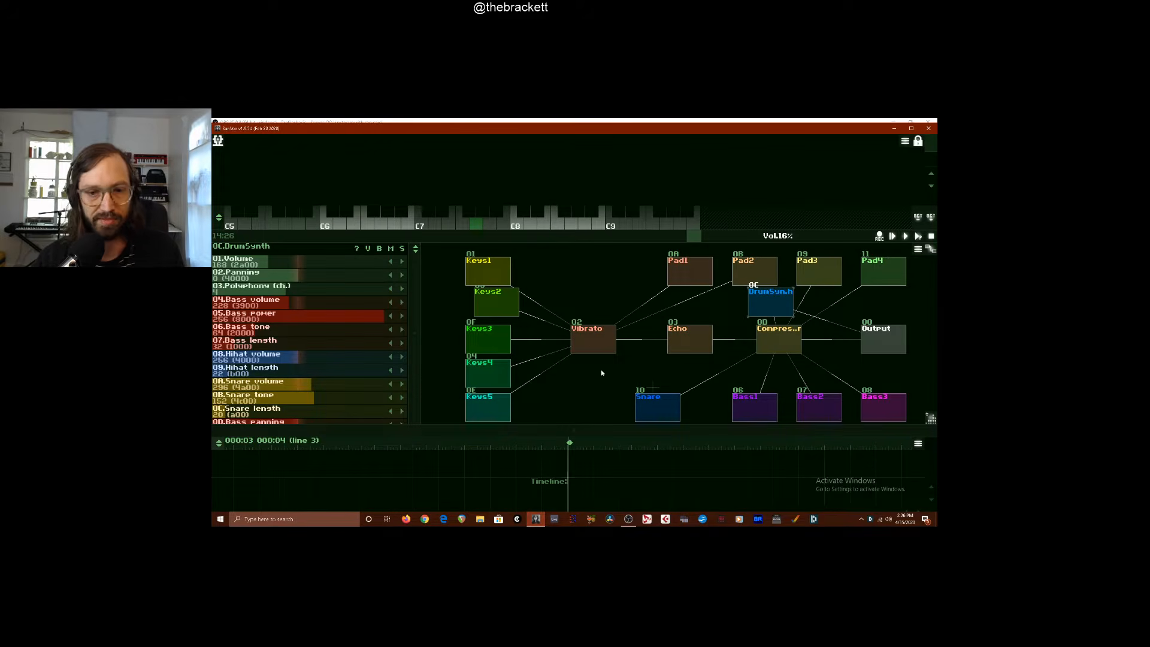
Resize the panels to give the pattern editor and timeline more height, and create a new pattern at the playhead
drag(479, 243, 491, 300)
drag(572, 428, 546, 410)
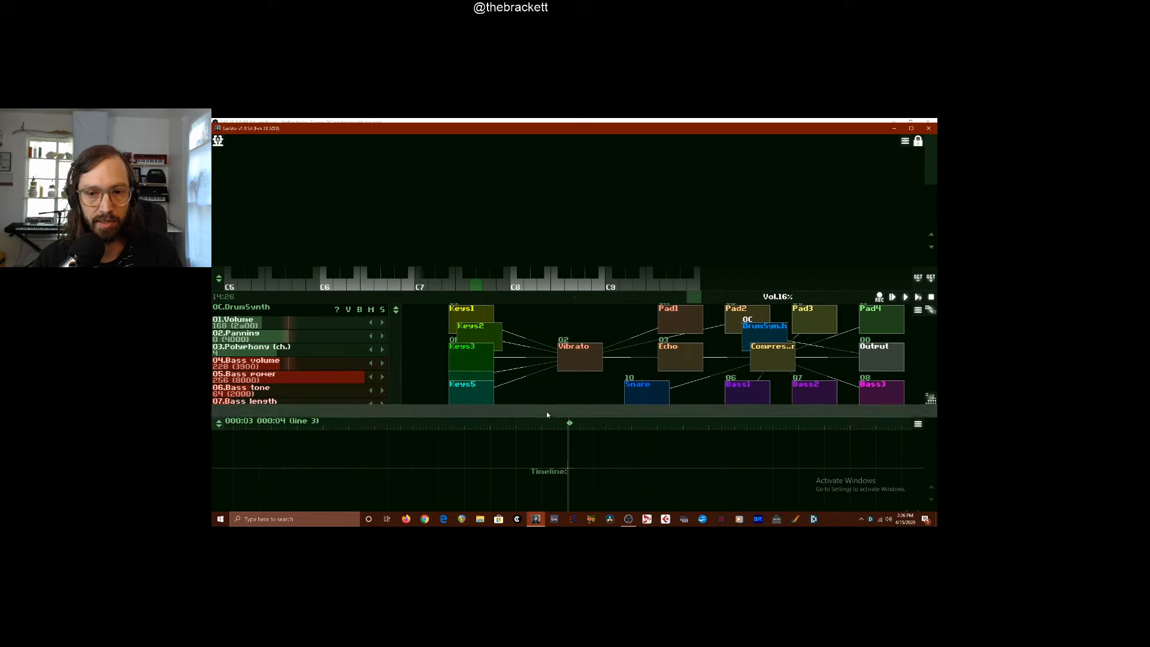
double_click(570, 458)
drag(567, 456, 585, 480)
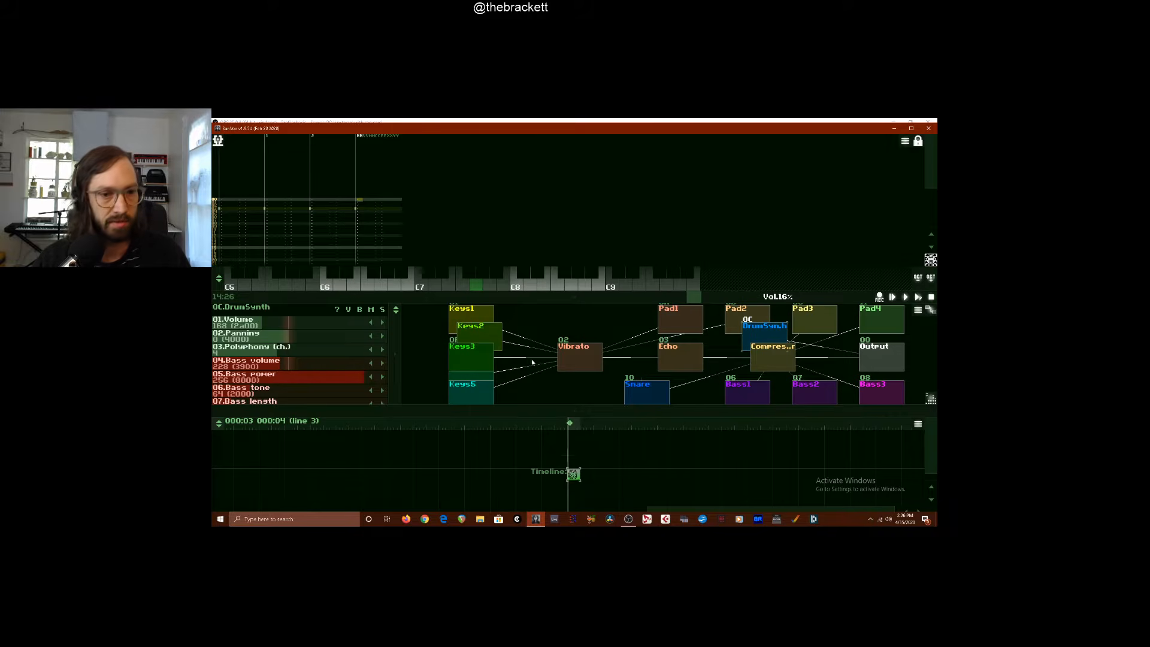
Select the Keys2 module, start editing the new pattern's first track, and set the edit step to 4
click(473, 350)
click(483, 341)
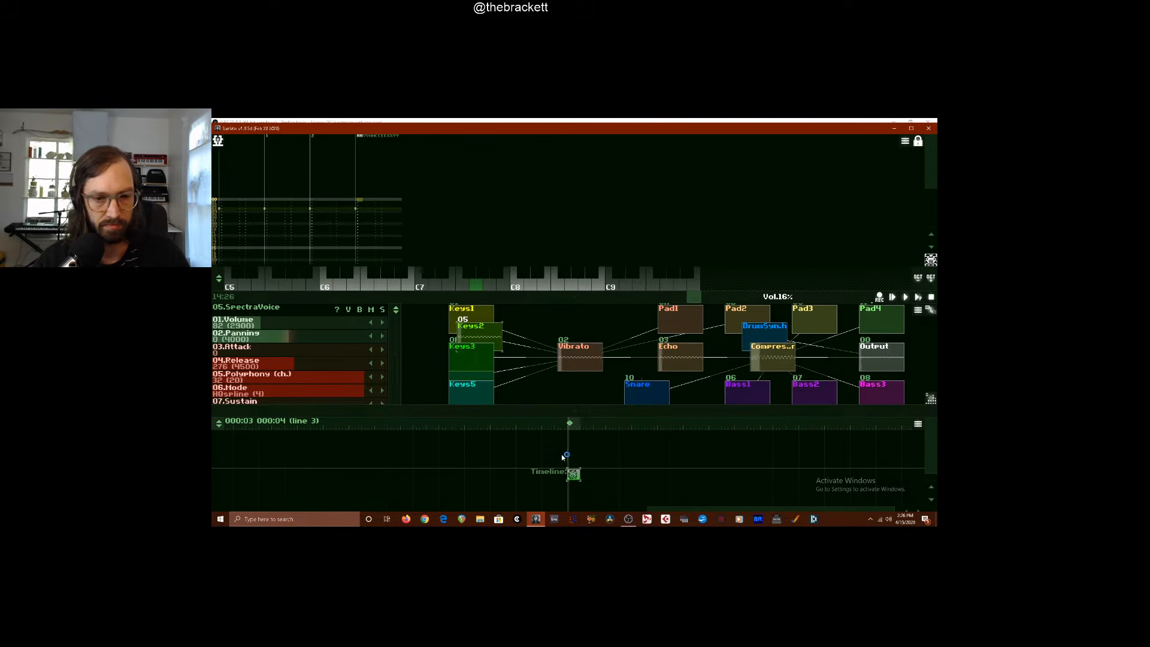
click(225, 201)
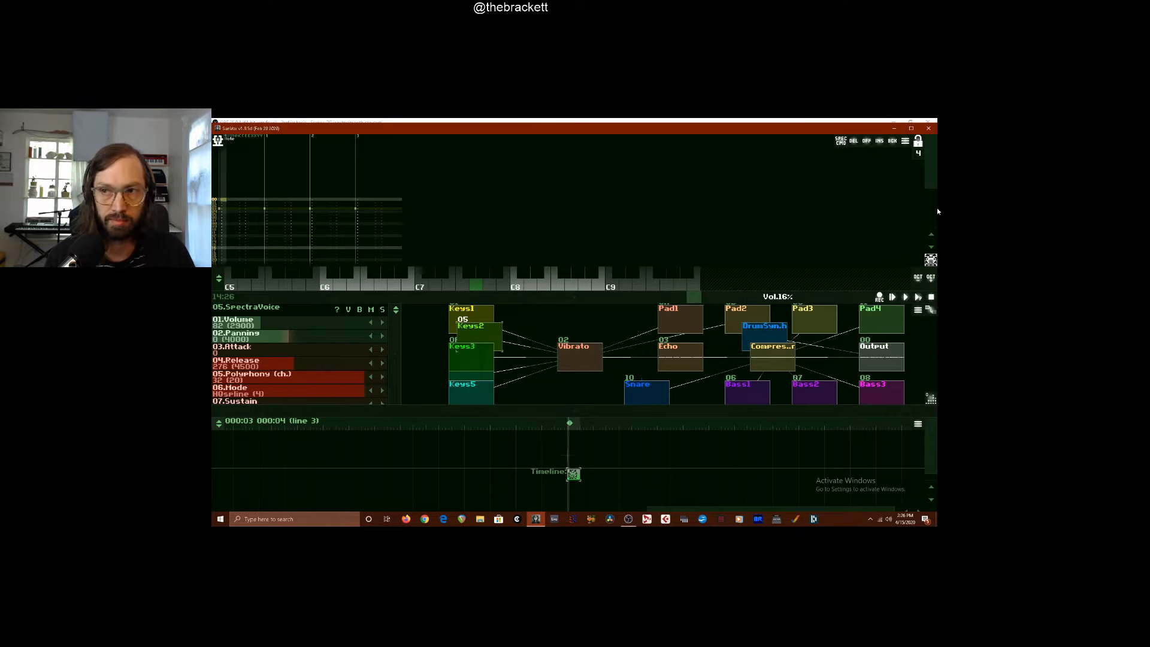
click(917, 157)
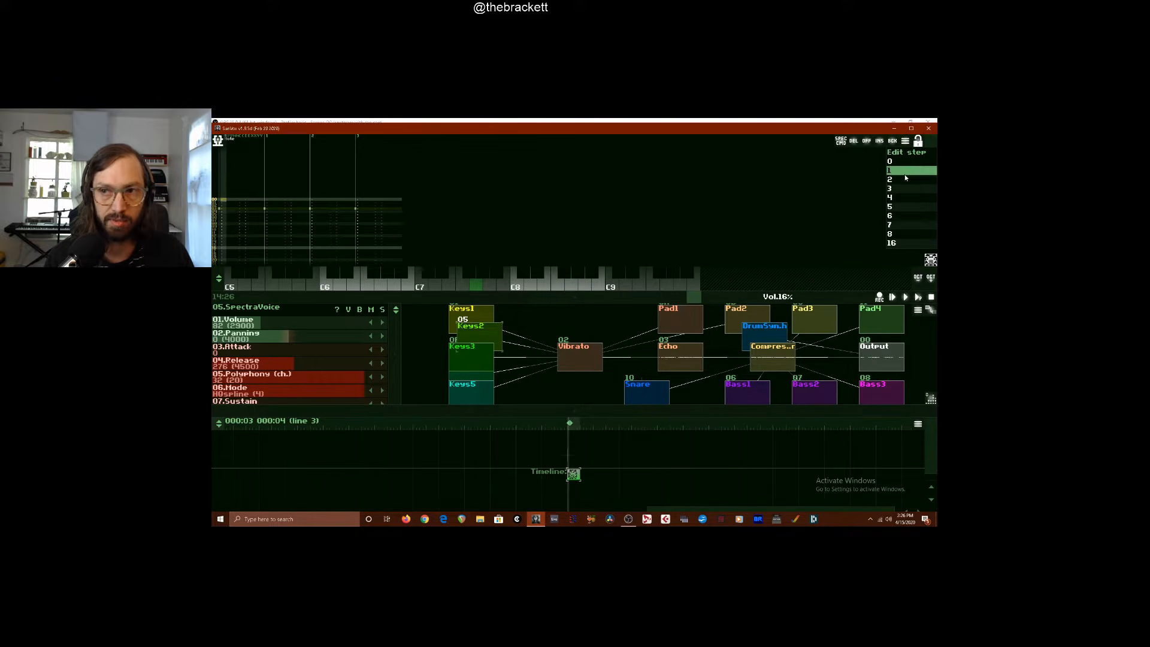
click(903, 197)
Enter a Keys2 note on every fourth line of the first track, shifting the keyboard octave before the final note
key(q)
key(t)
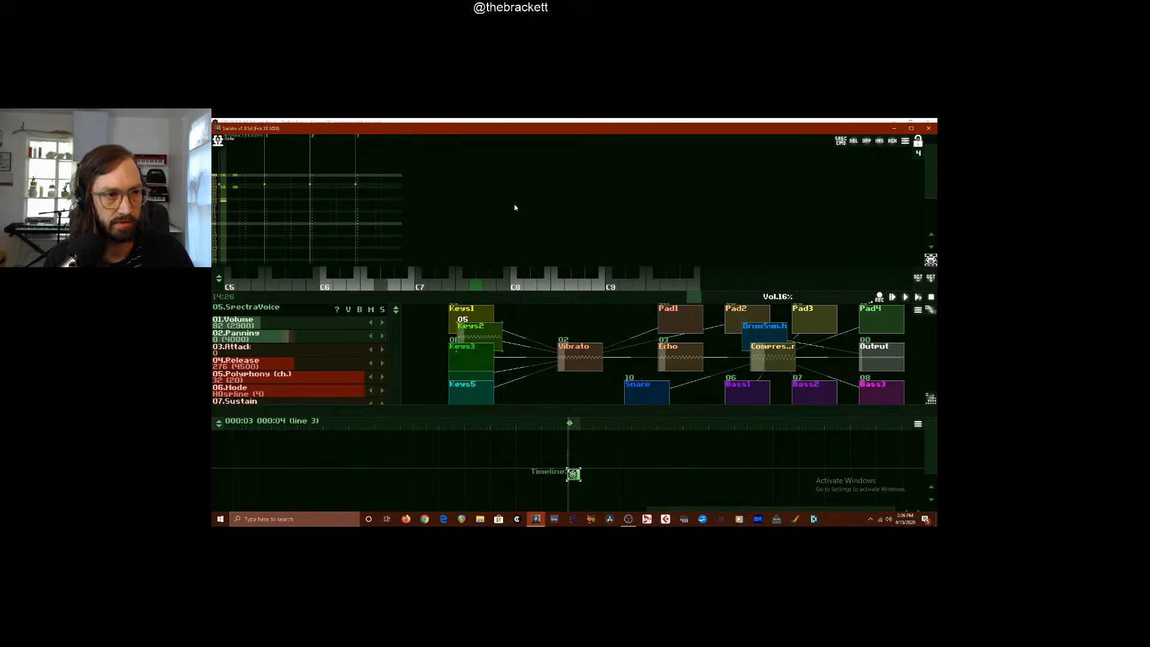
key(q)
key(y)
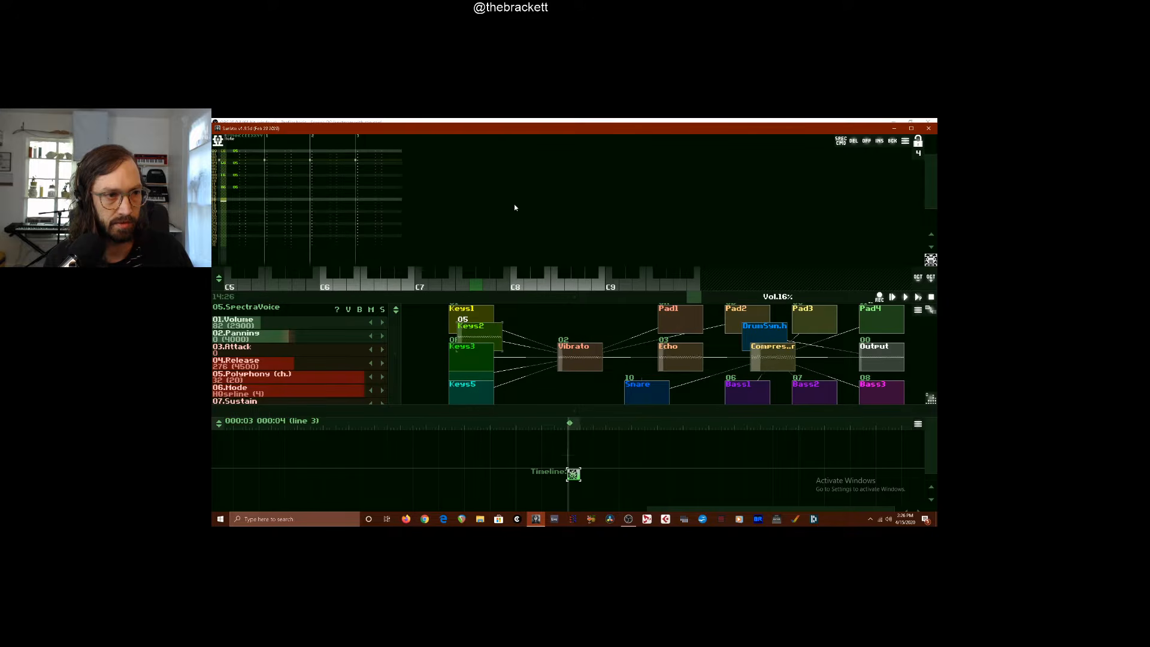
key(q)
key(q)
key(w)
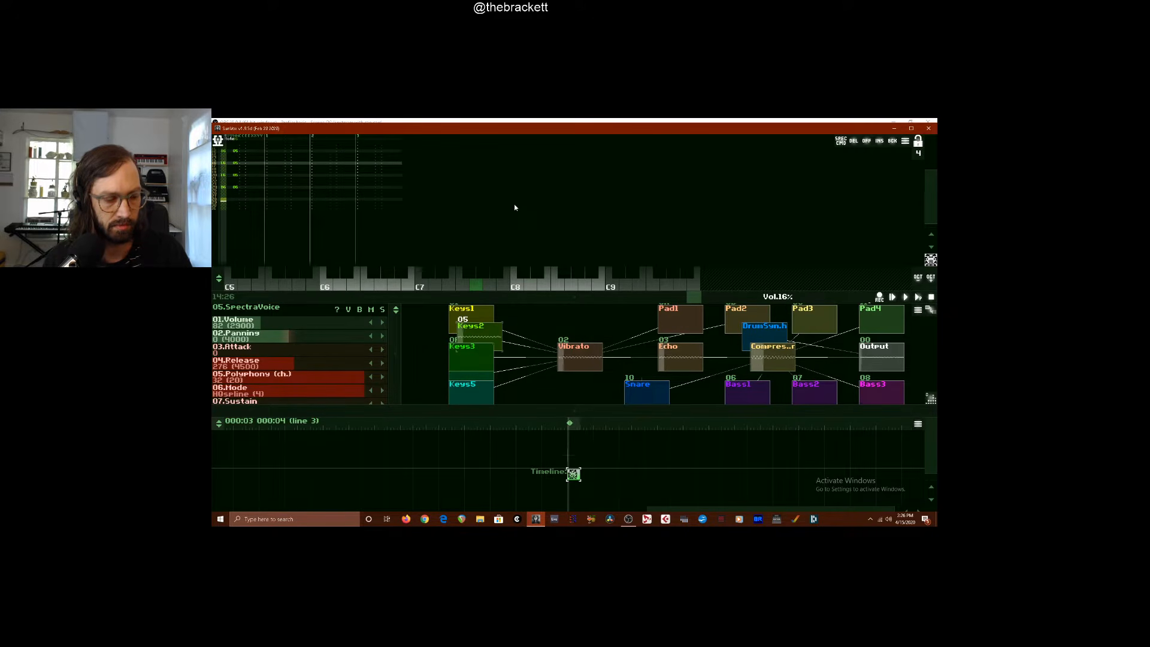
key(F3)
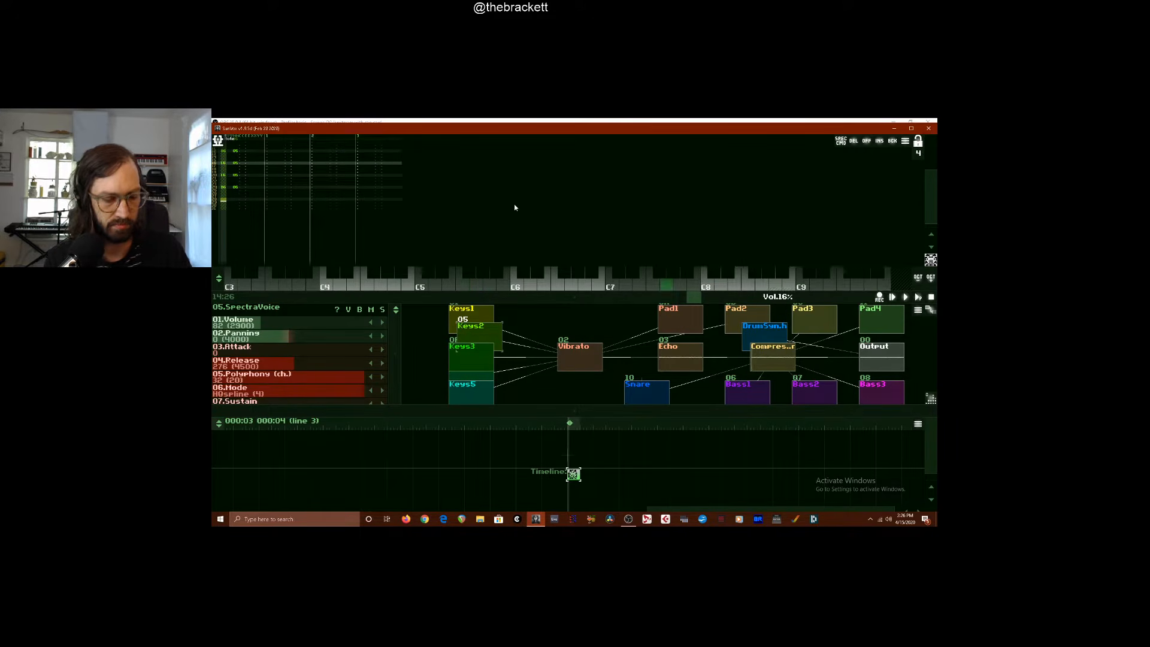
key(q)
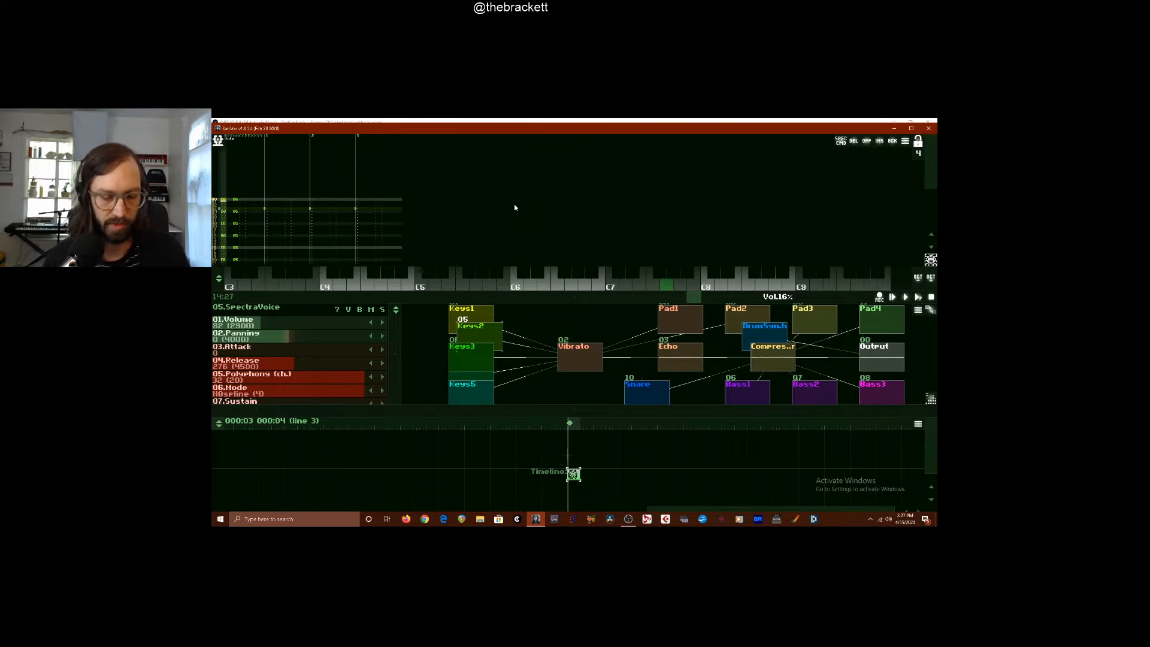
key(space)
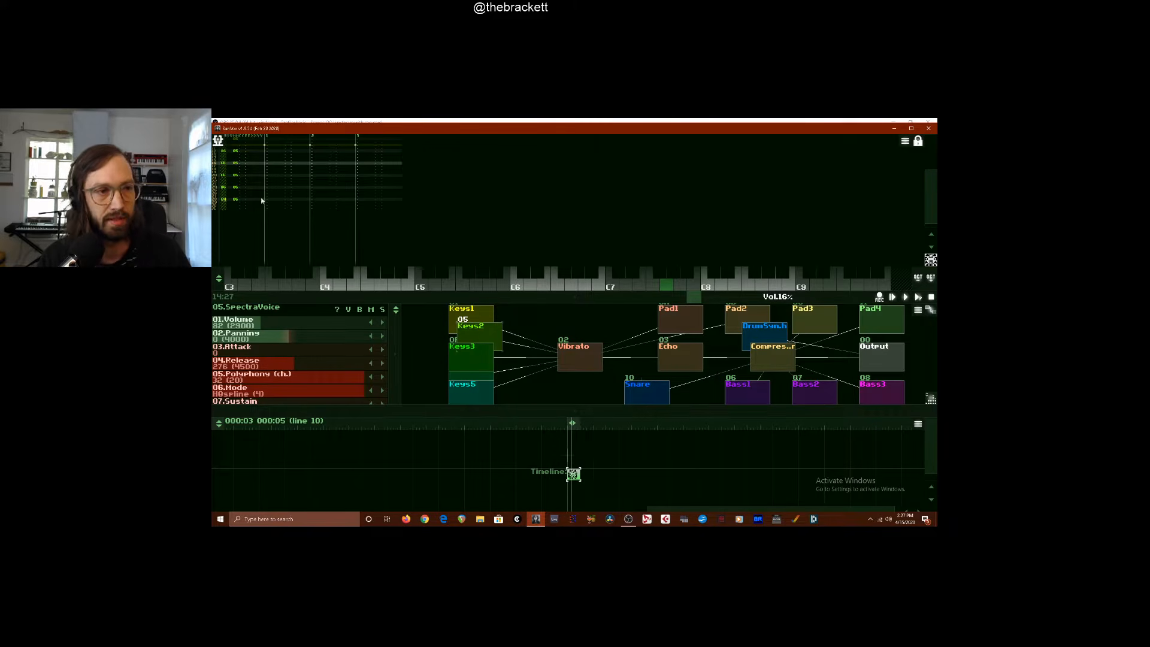
Replace the last note in the pattern's first track with G5 from the on-screen keyboard
click(223, 202)
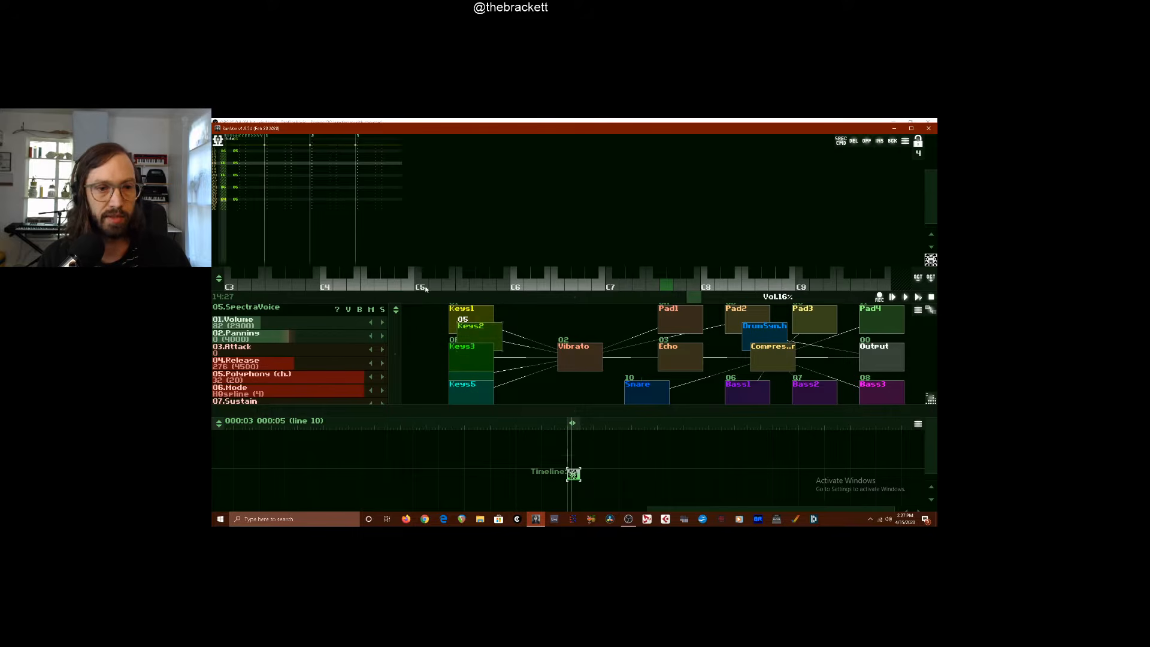
click(477, 284)
click(286, 157)
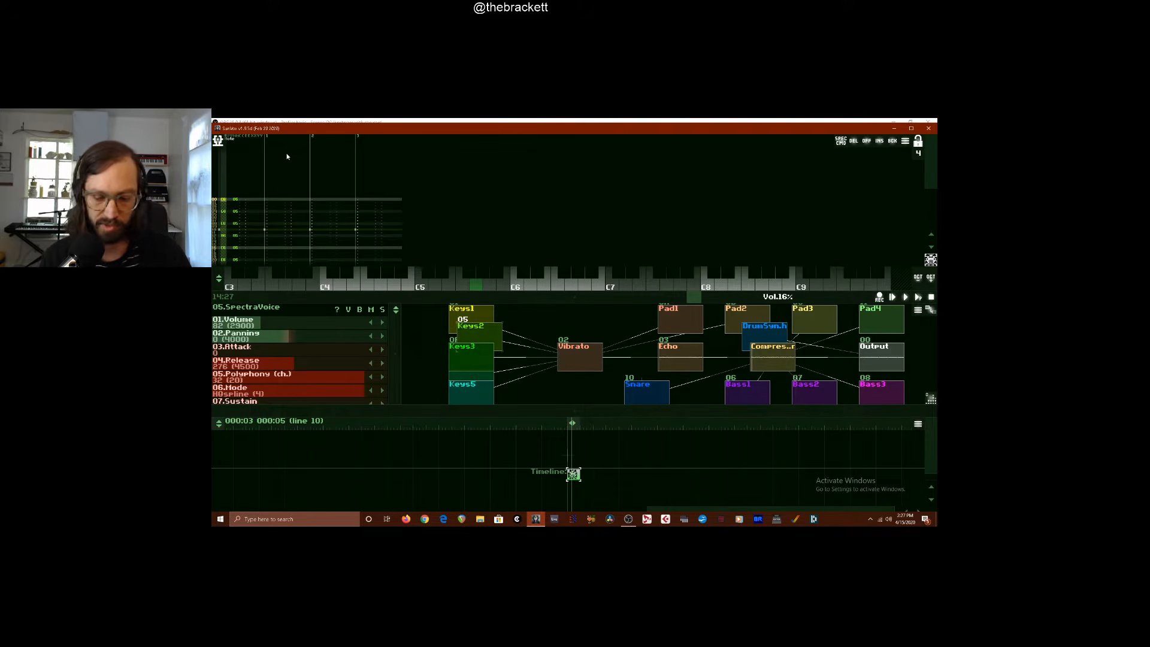
Play the pattern and lower the Release of the Keys2 module to 56
key(space)
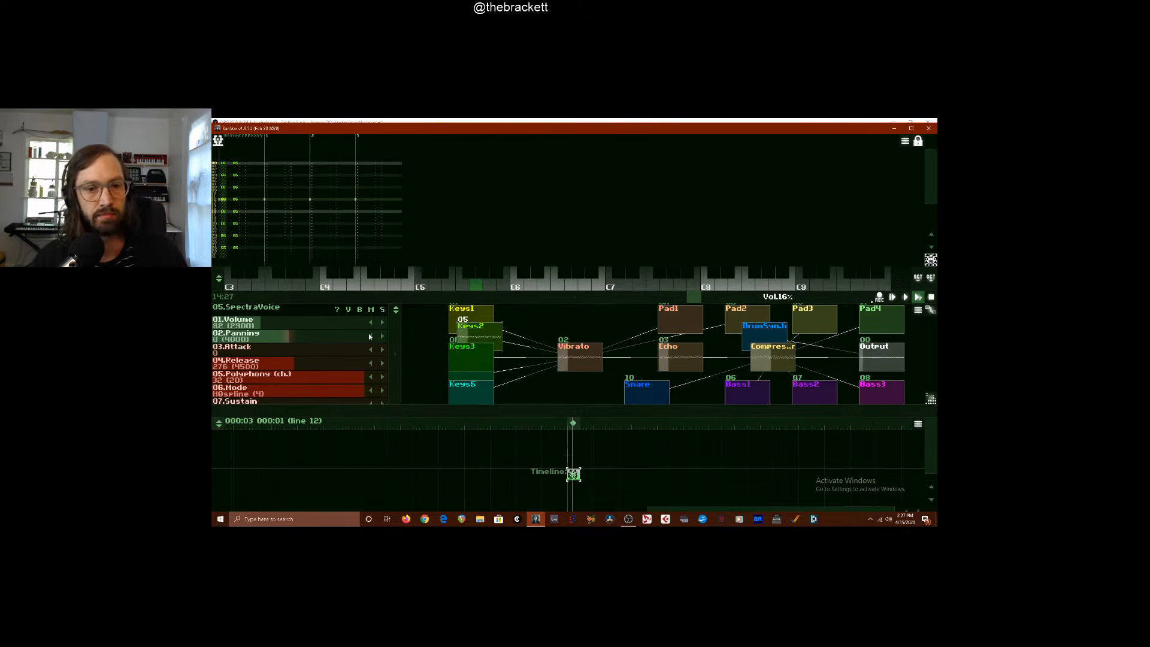
drag(396, 298, 391, 228)
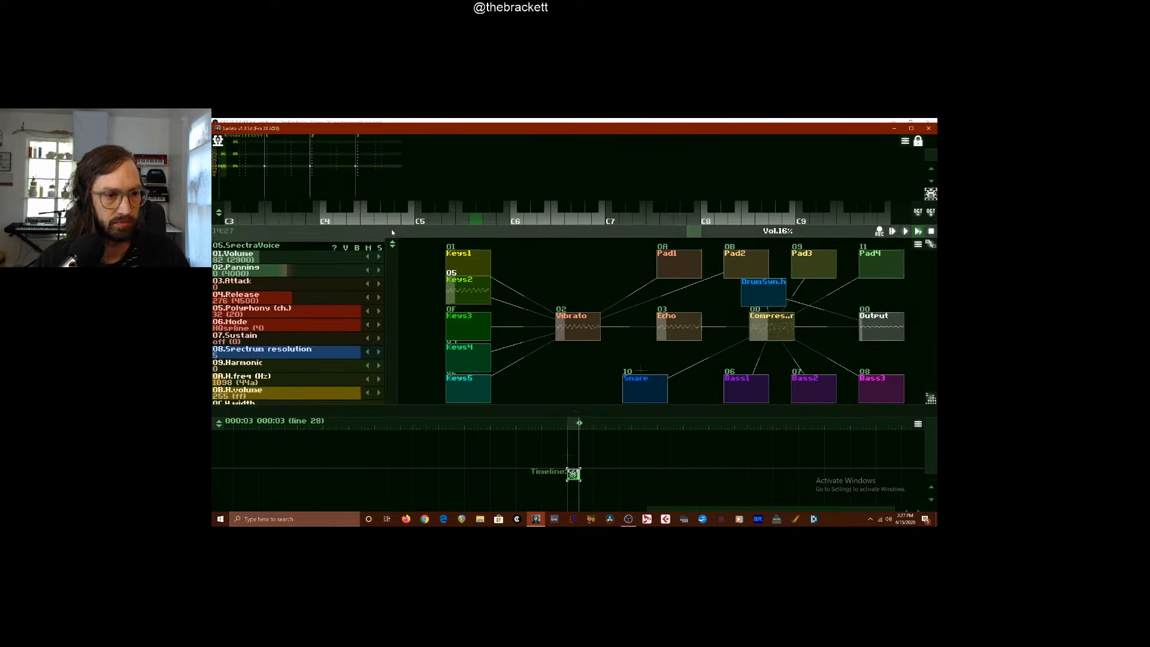
drag(324, 293, 252, 294)
drag(386, 235, 409, 274)
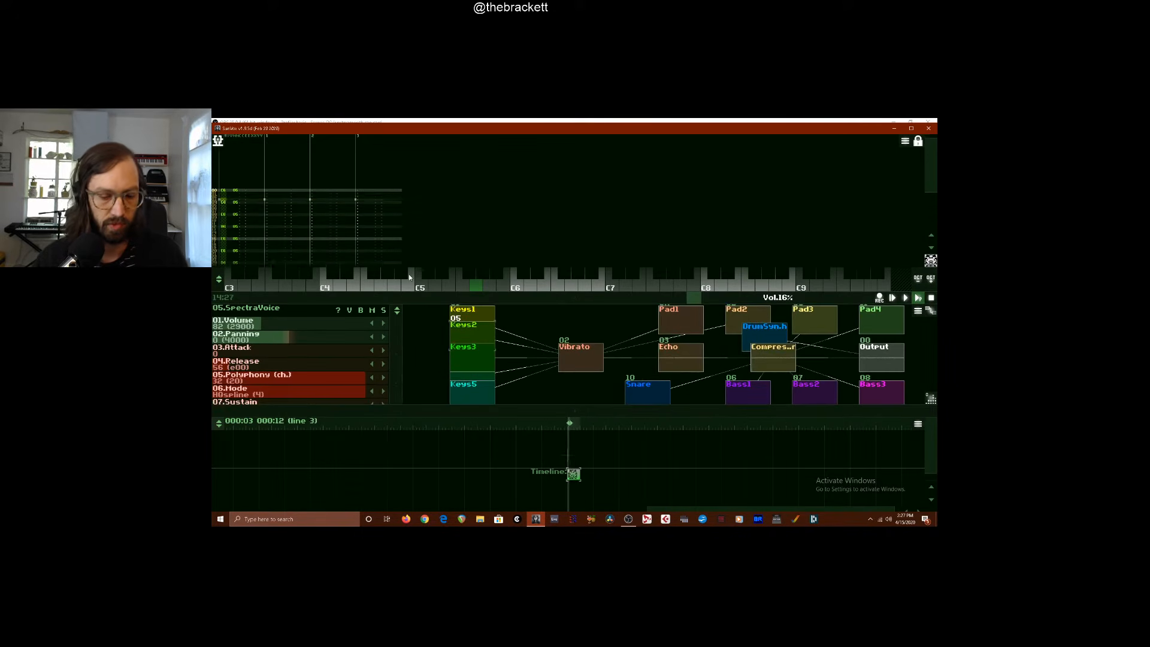
Add effect 20 to every Keys2 note line in the pattern's first track
click(247, 200)
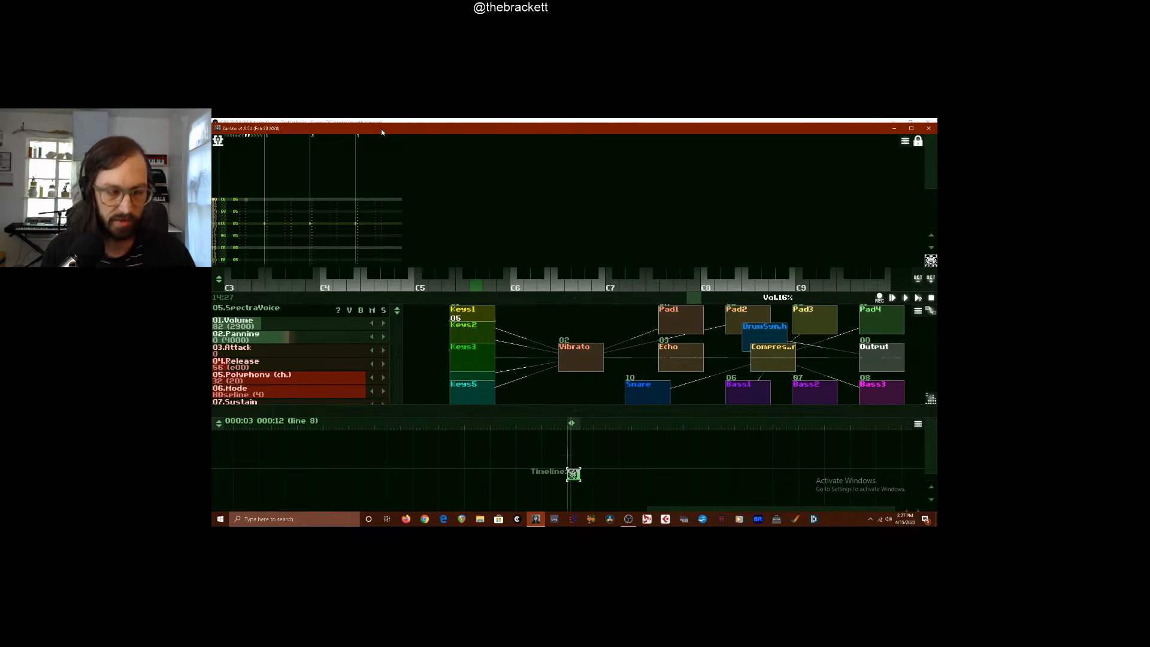
key(space)
text(222222)
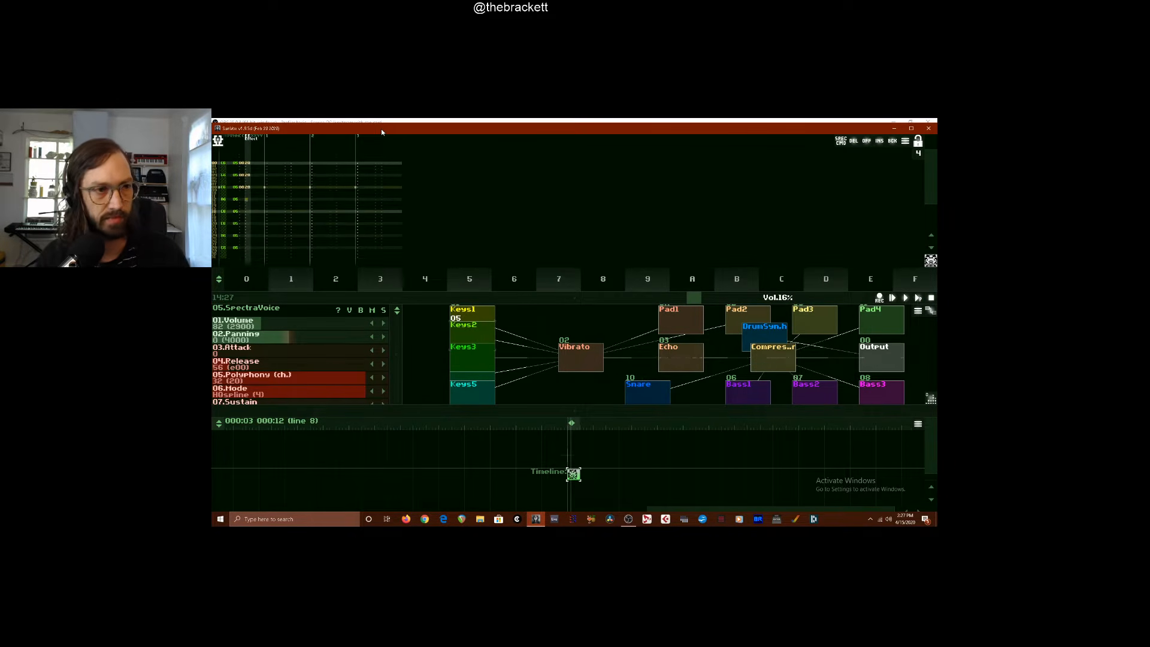
text(22)
key(Right)
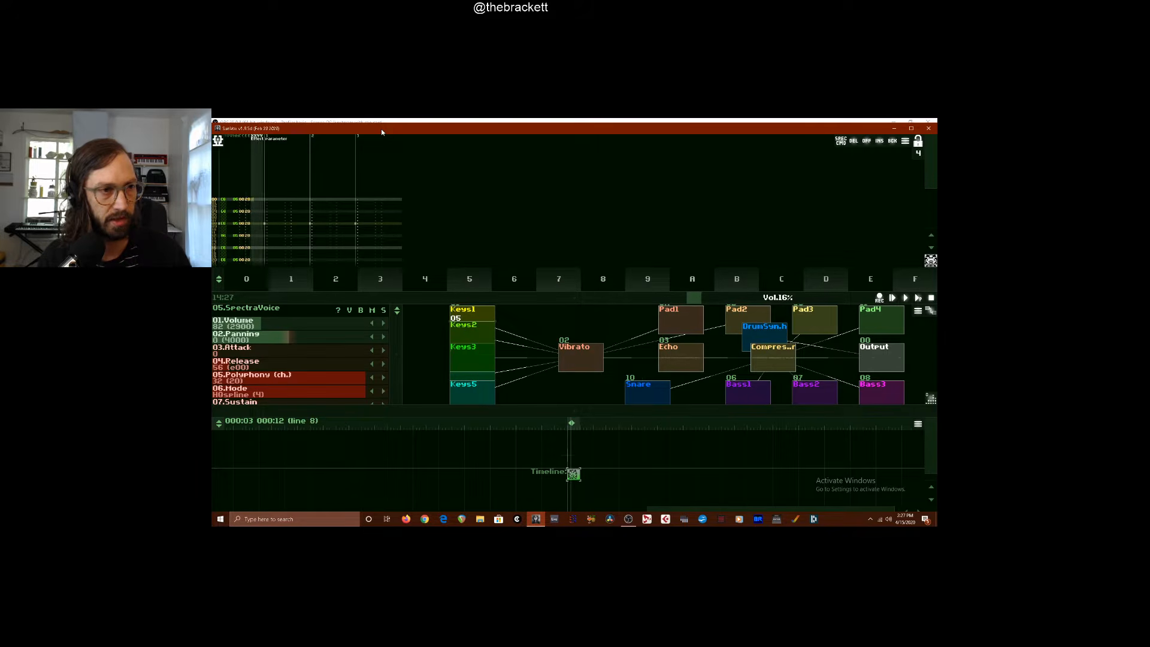
Set the effect parameter to 7000 on every note line of the first track and play the pattern
text(7777777)
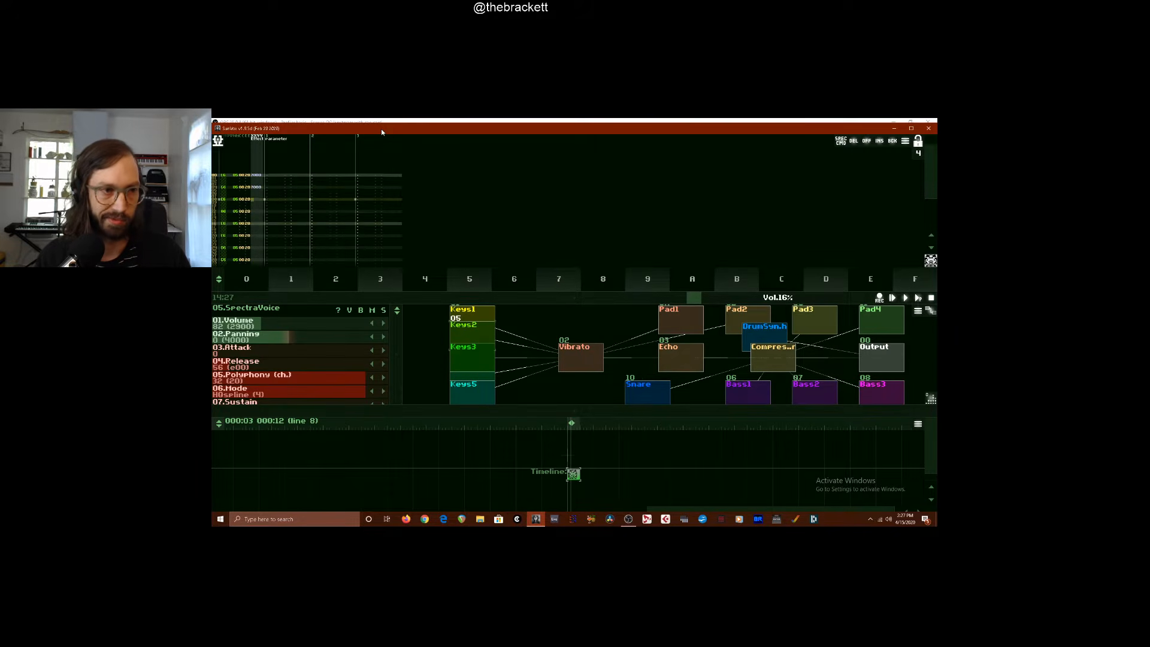
text(7)
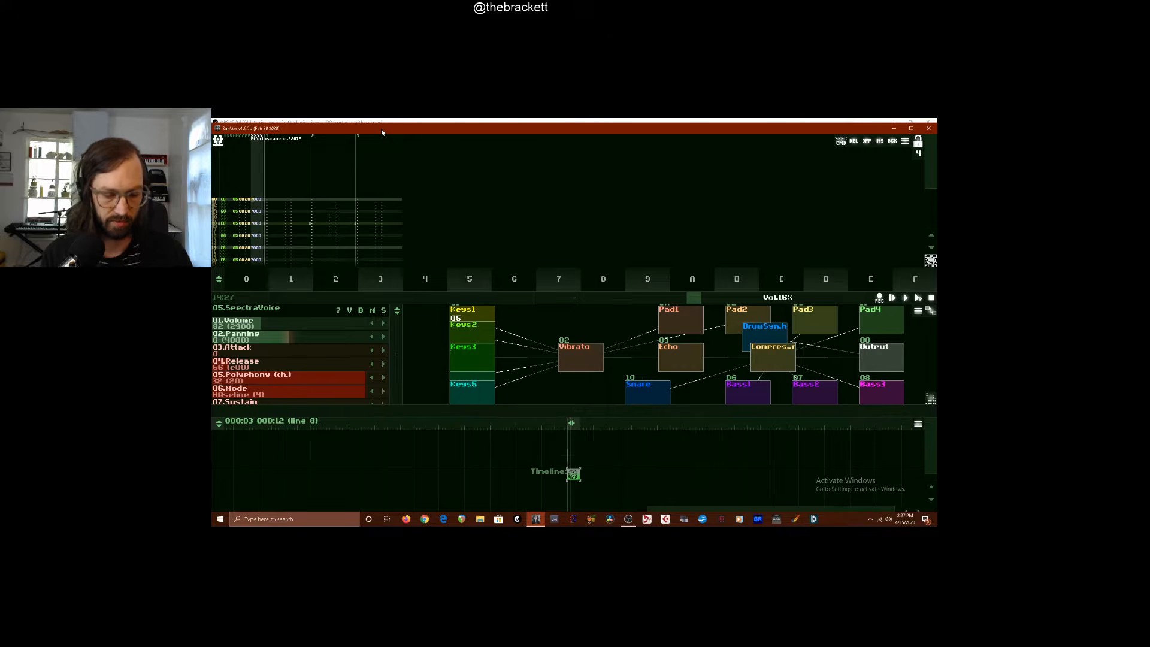
key(Return)
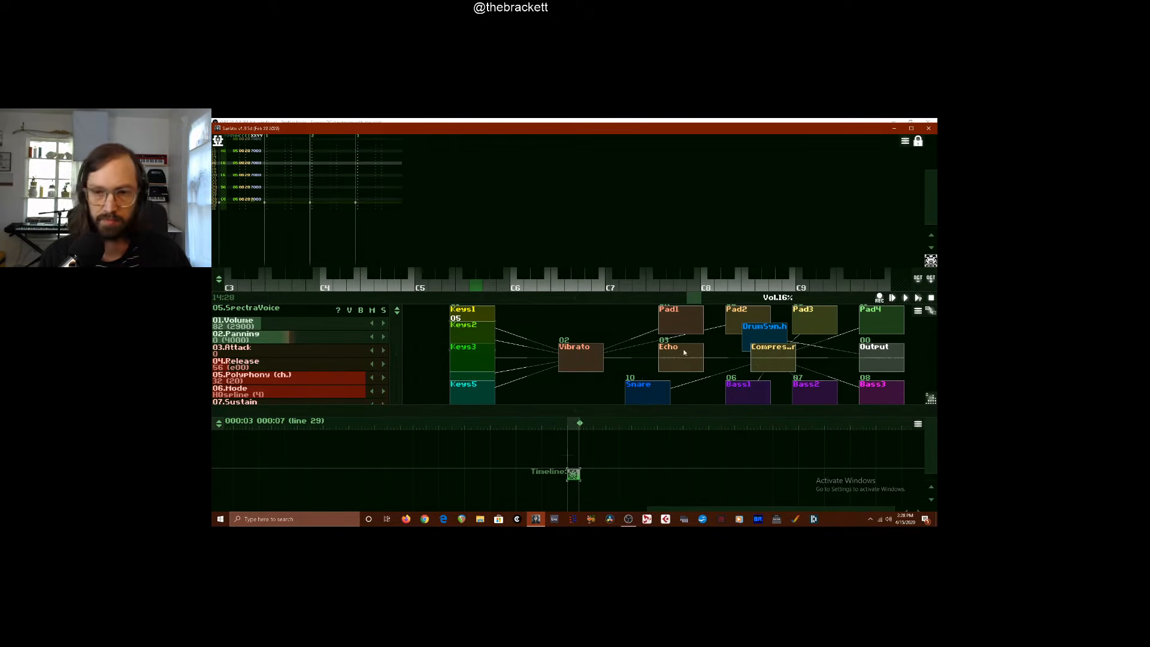
Select the DrumSynth module, widen the module view, and set the master volume to 27%
click(762, 328)
drag(634, 412, 509, 431)
mouse_move(736, 296)
mouse_down()
mouse_move(745, 296)
mouse_move(719, 301)
mouse_up()
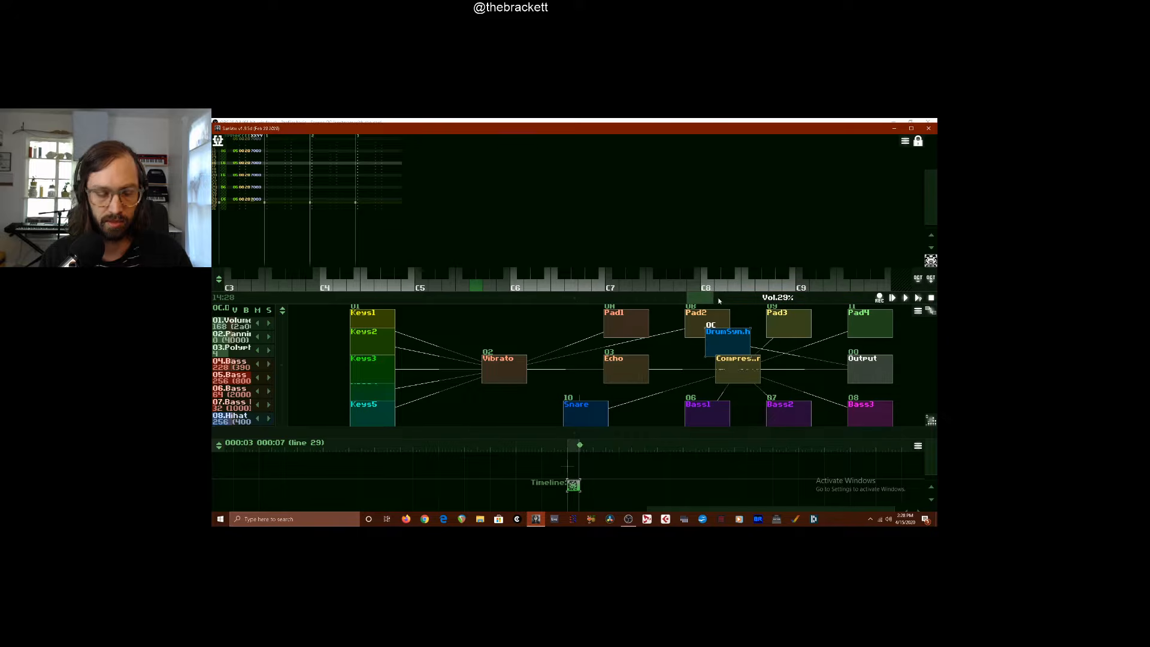
click(711, 301)
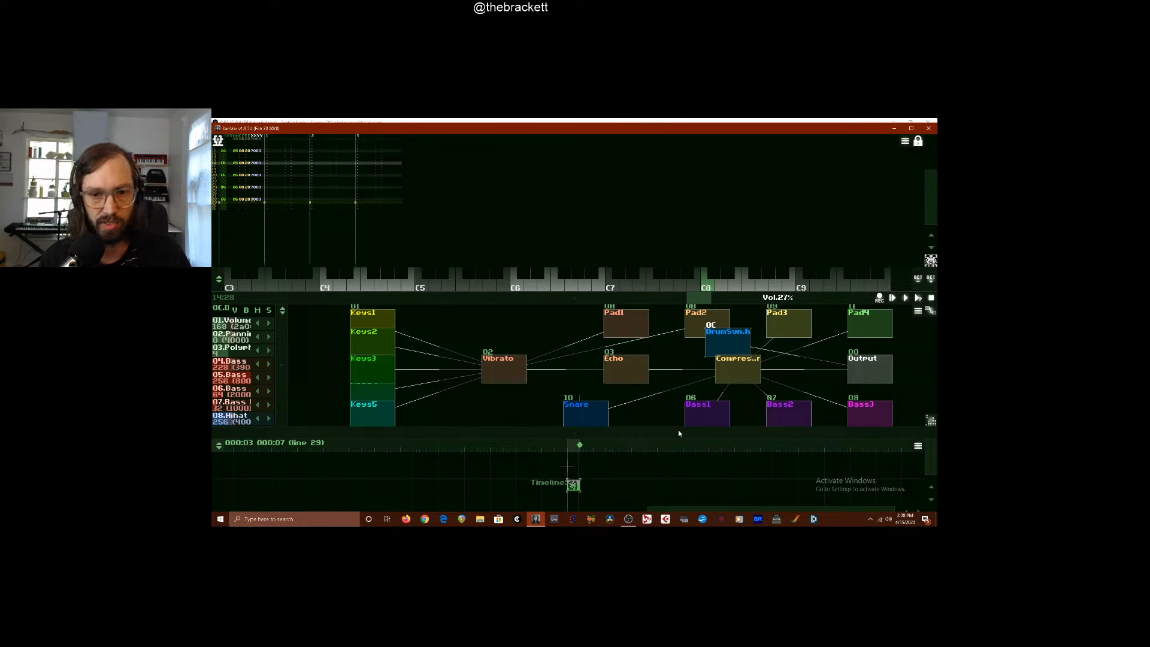
Move the DrumSynth module away from the Compressor to just below Pad3, and set the master volume to 29%
click(750, 371)
drag(728, 345, 808, 348)
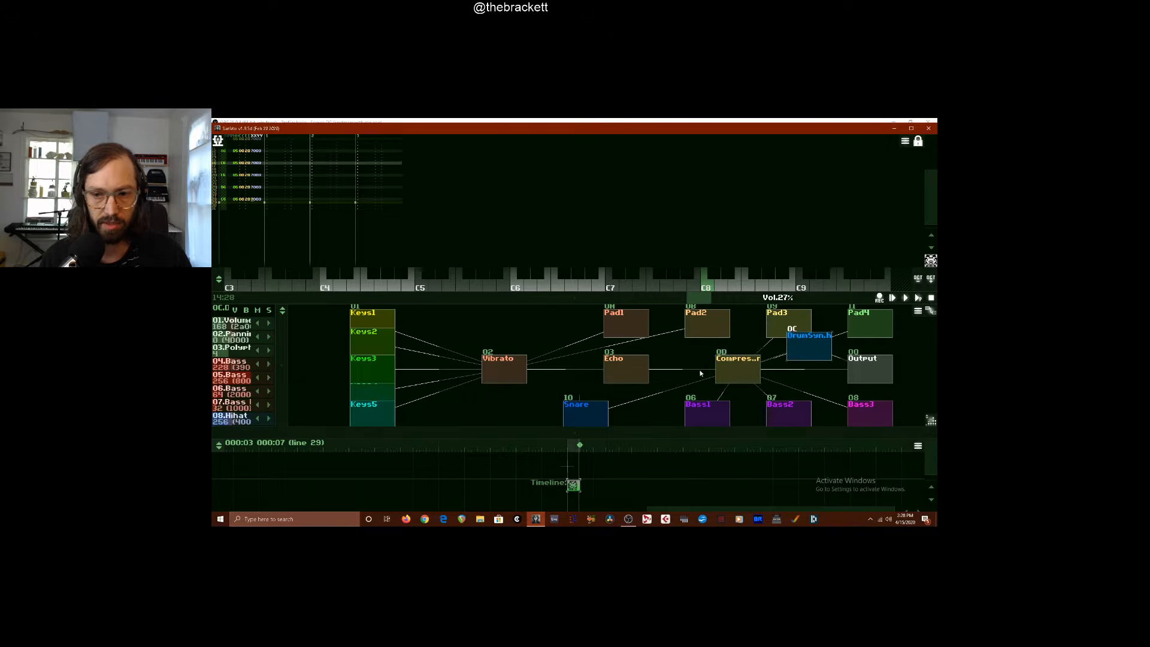
click(736, 369)
click(794, 351)
click(709, 298)
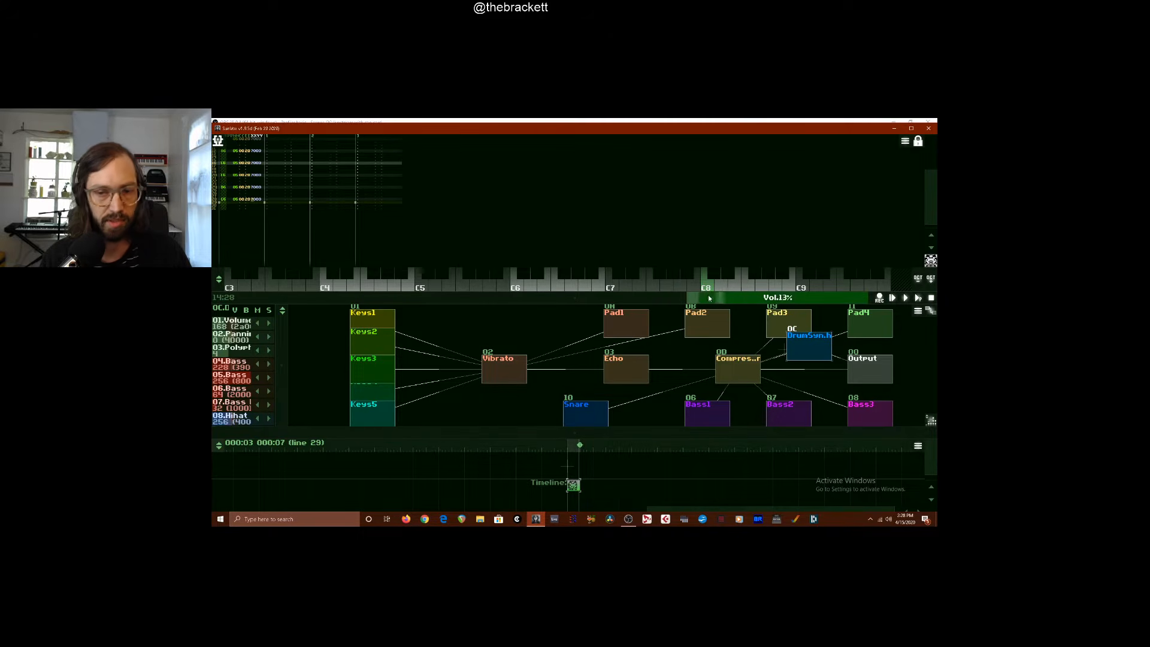
drag(730, 298, 734, 296)
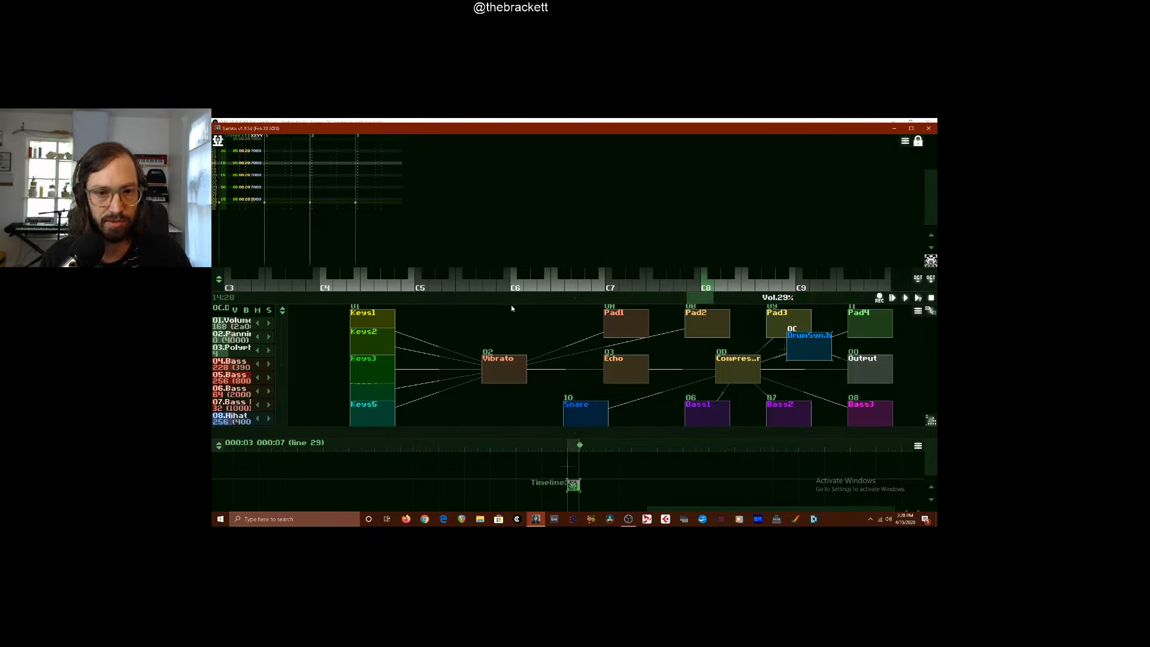
Enlarge the module view, reroute the DrumSynth connection from Output to the Compressor, and move DrumSynth below Pad2
drag(509, 299, 534, 235)
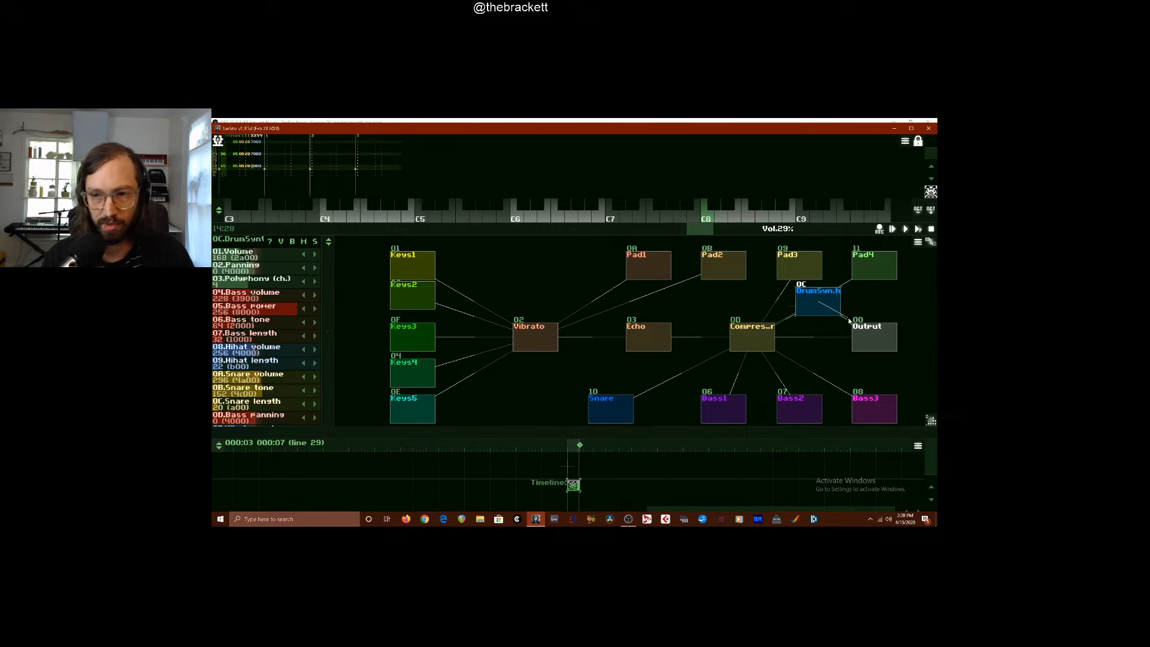
drag(843, 315, 764, 335)
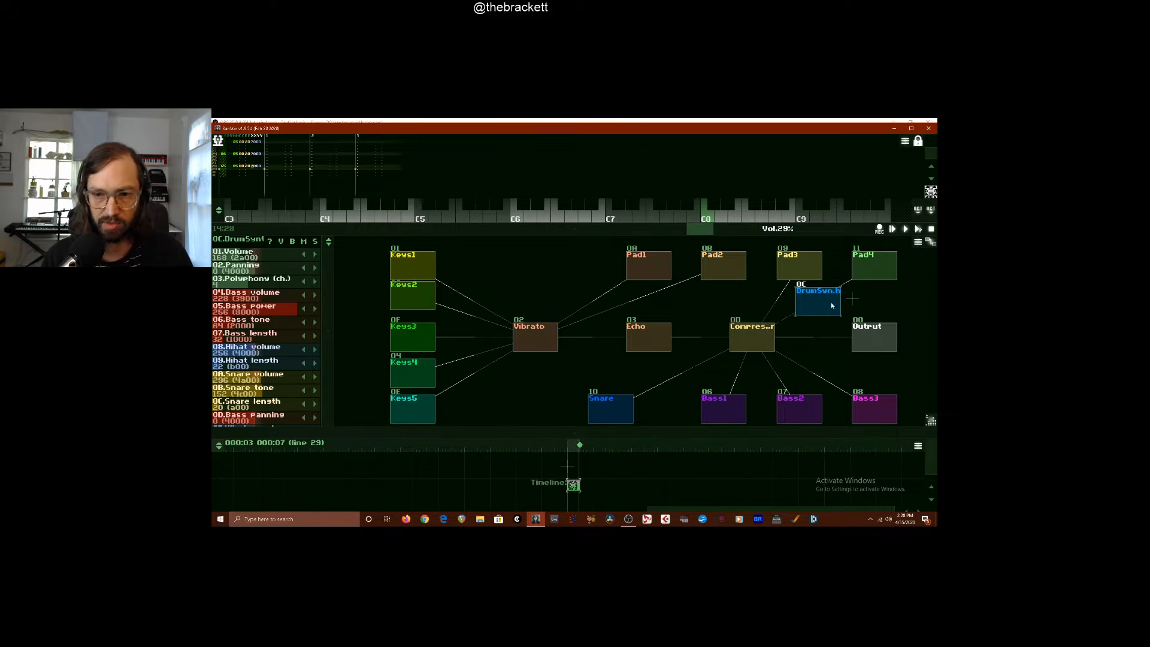
drag(832, 306, 793, 315)
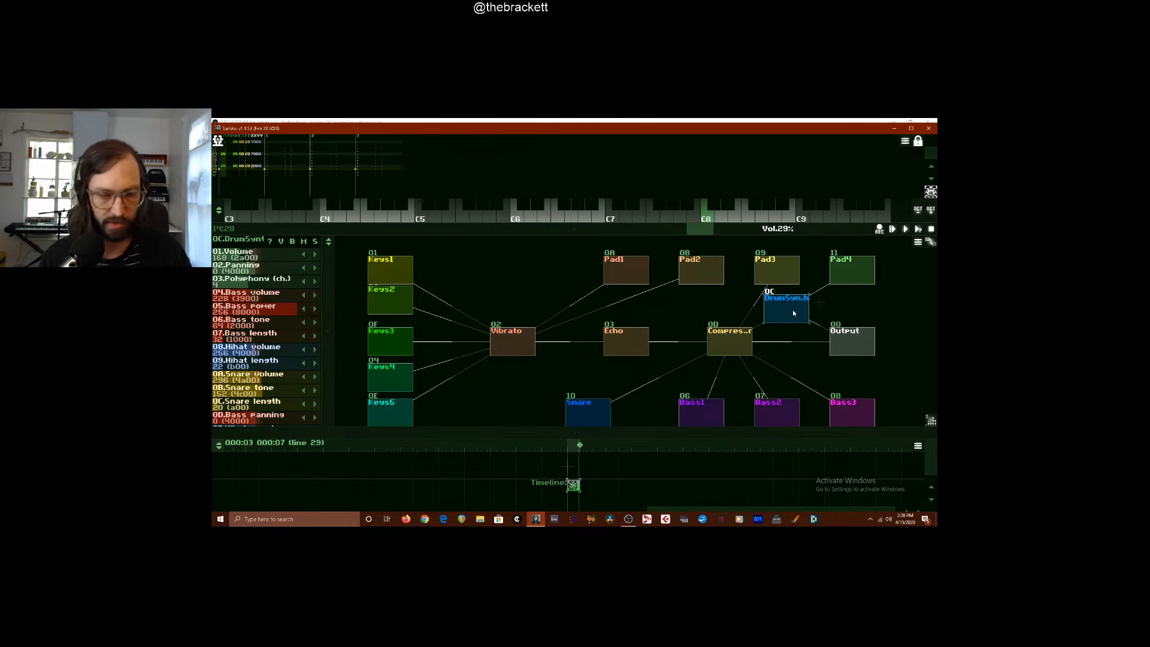
drag(792, 311, 858, 348)
drag(808, 310, 881, 322)
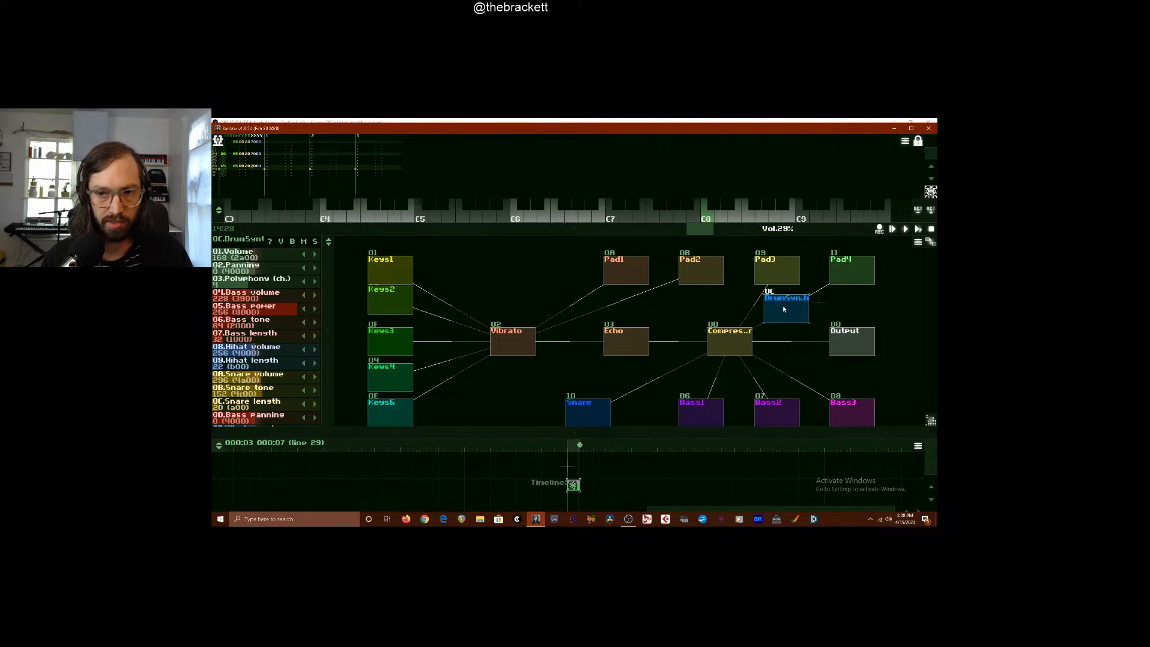
drag(784, 309, 696, 307)
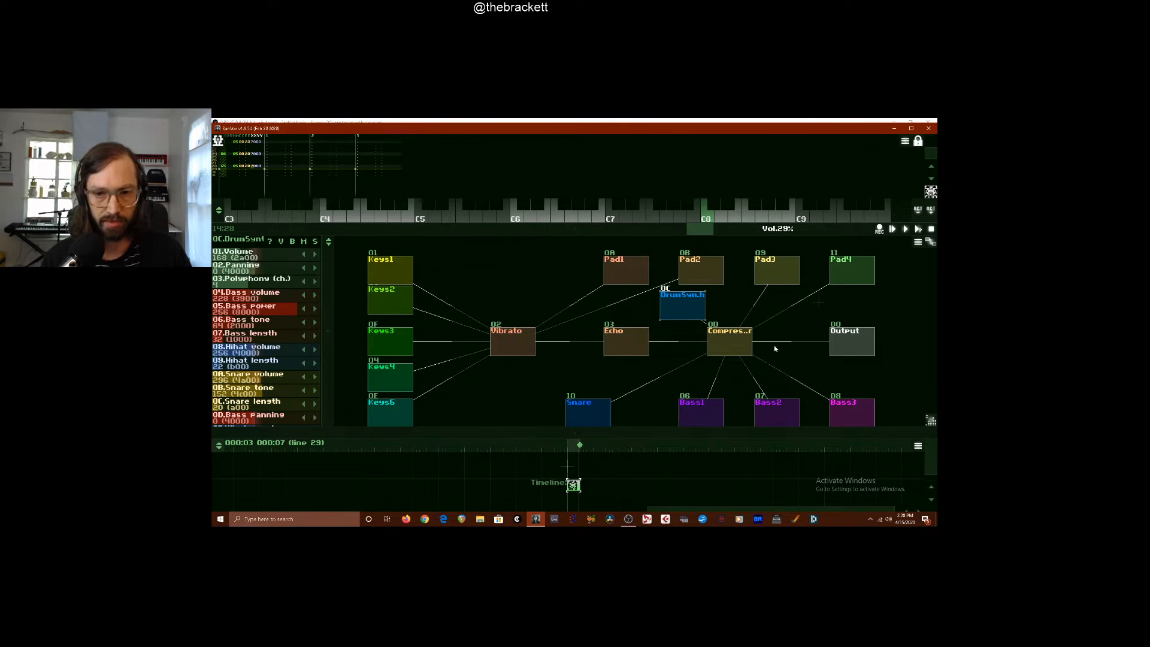
Select the Compressor, clear its side-chain input to none, and set the side-chain input back to DrumSynth
click(725, 340)
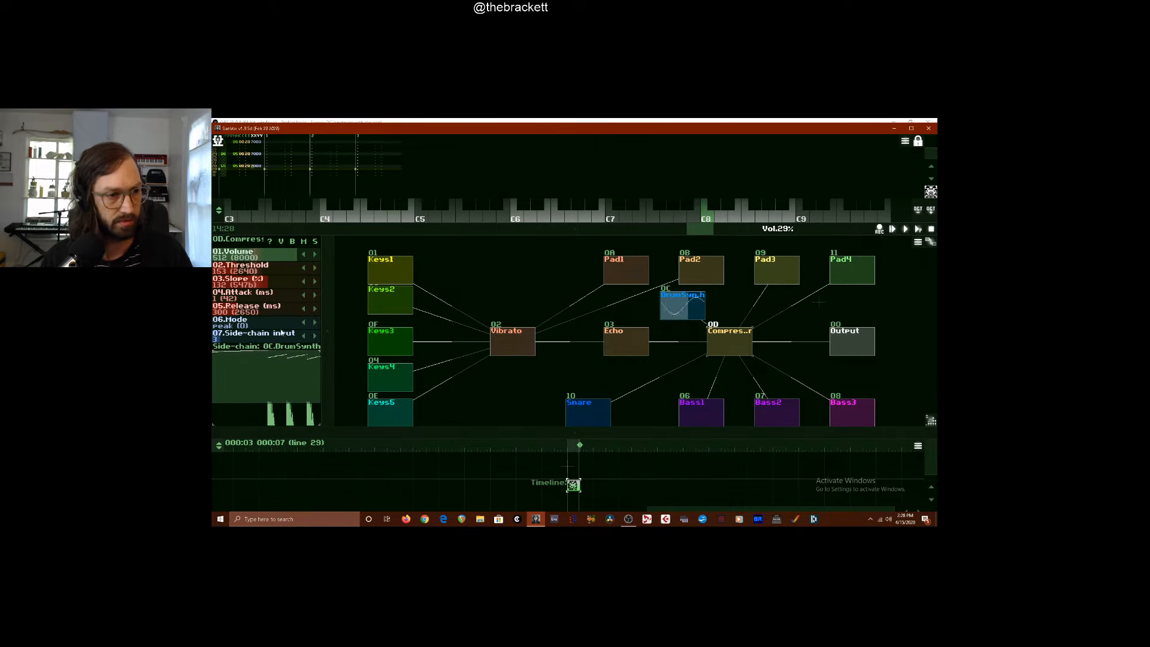
drag(326, 344, 336, 296)
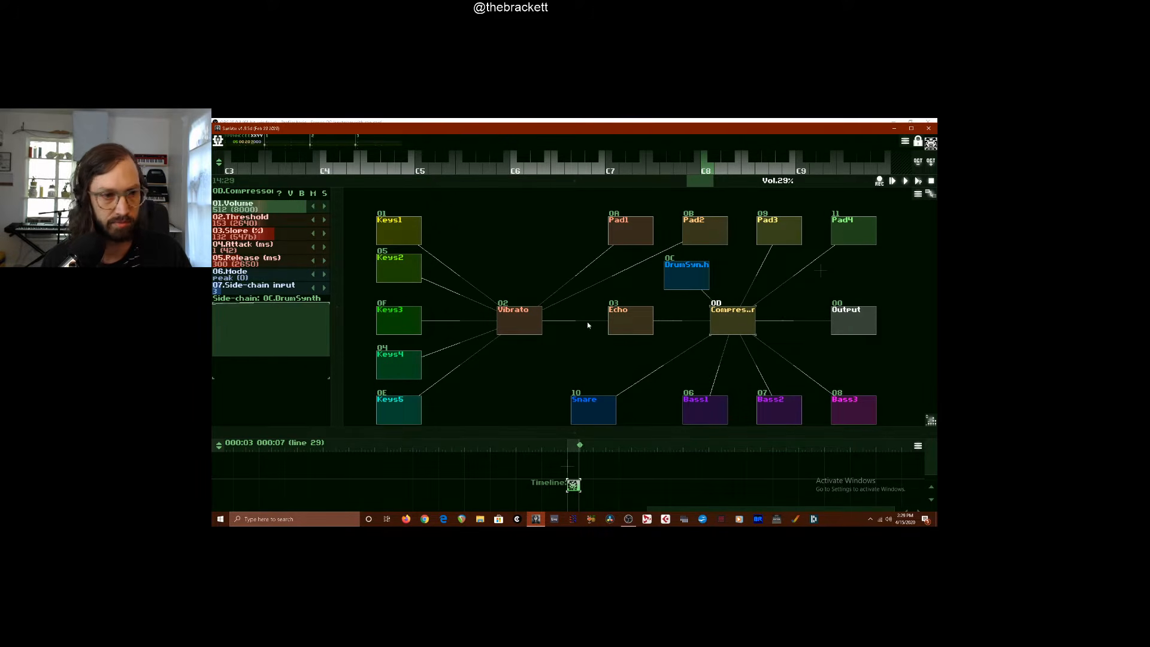
click(314, 288)
click(314, 288)
click(314, 288)
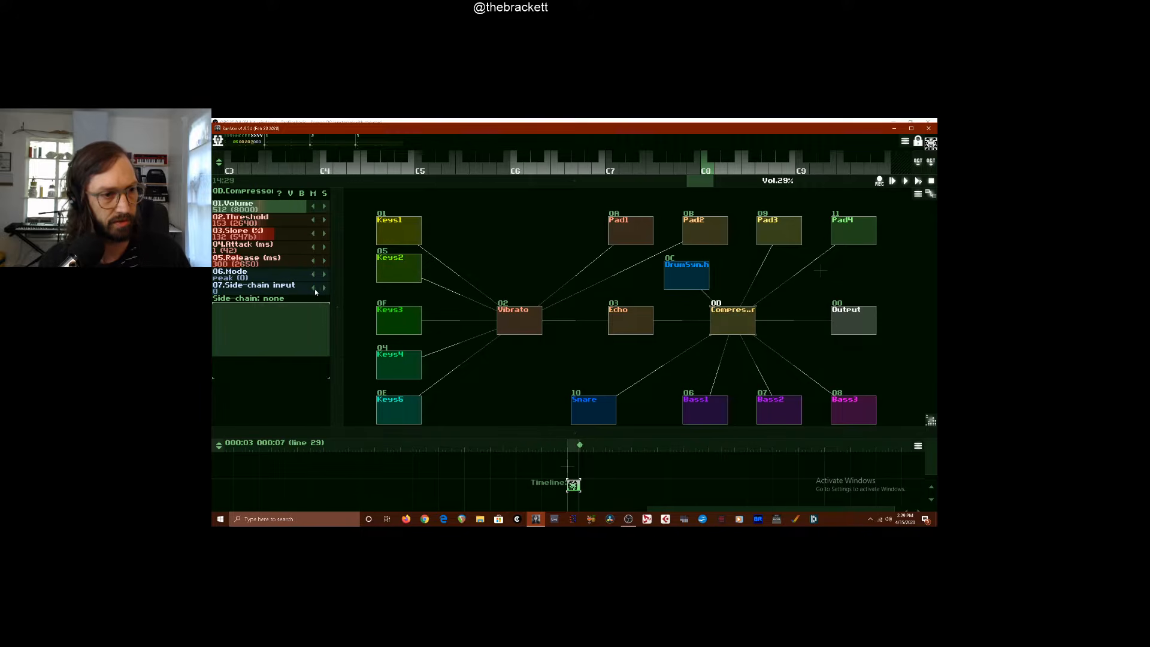
click(322, 288)
click(322, 288)
click(322, 289)
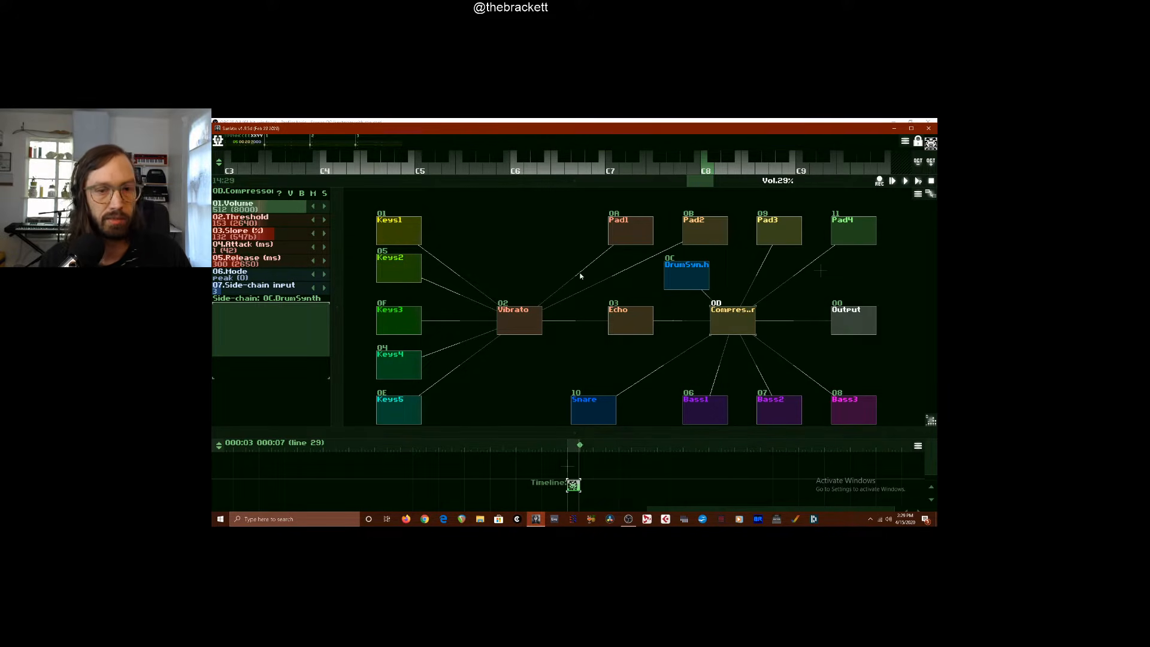
Connect DrumSynth directly to Output in addition to the Compressor, and move it to just above the Compressor
click(691, 275)
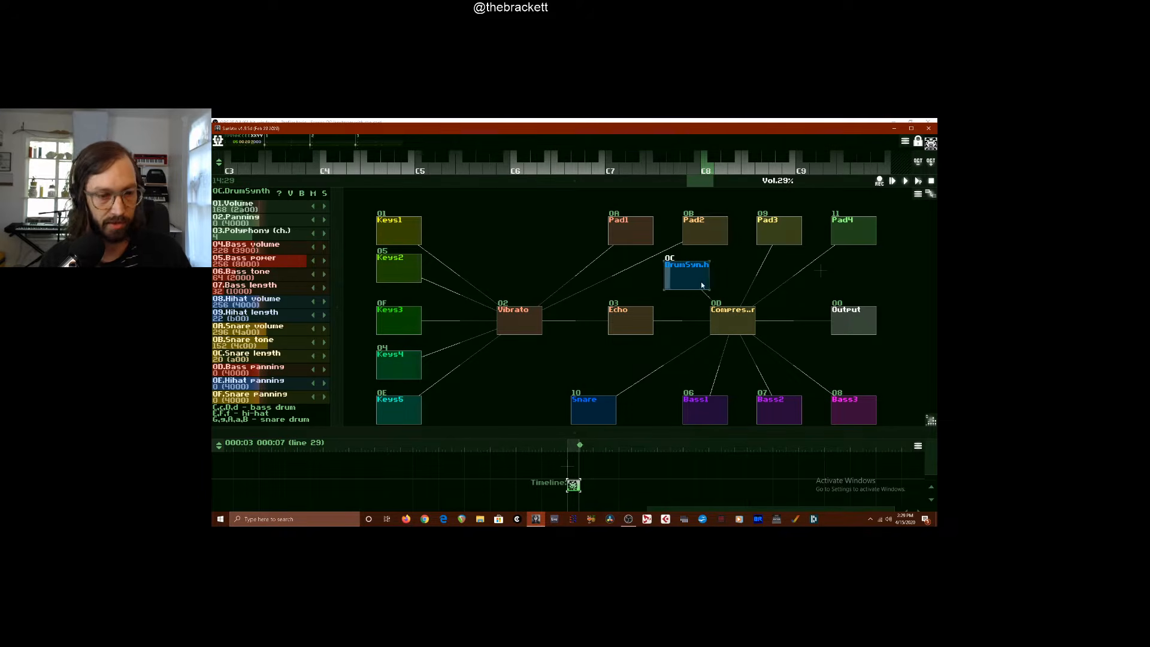
click(727, 321)
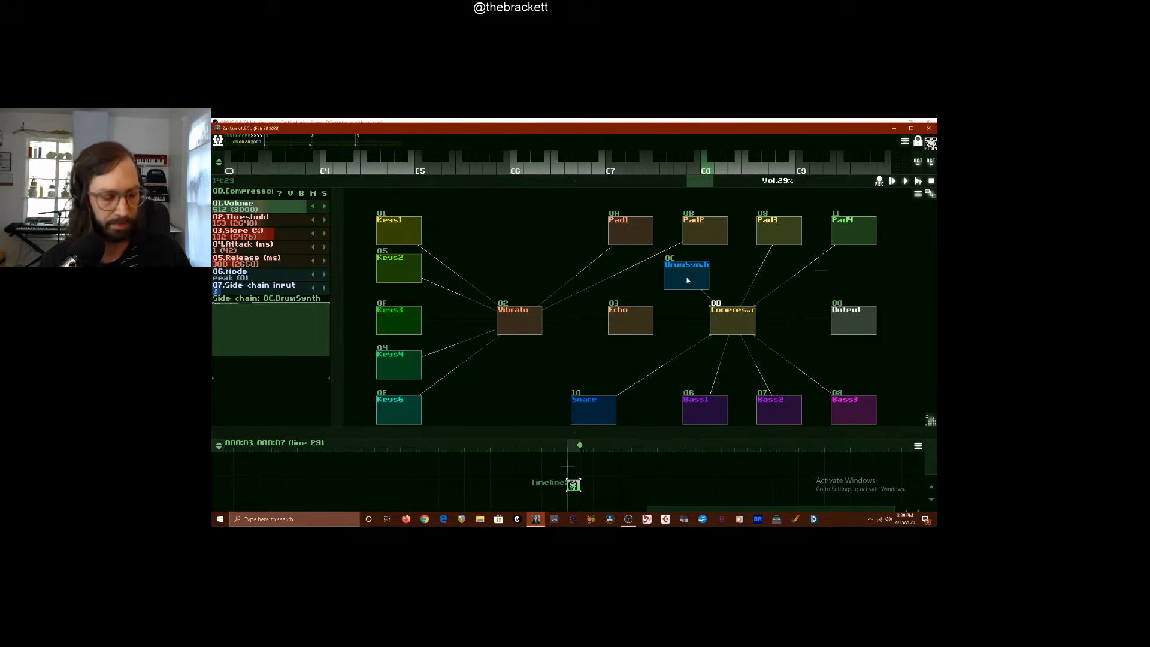
drag(686, 280, 850, 317)
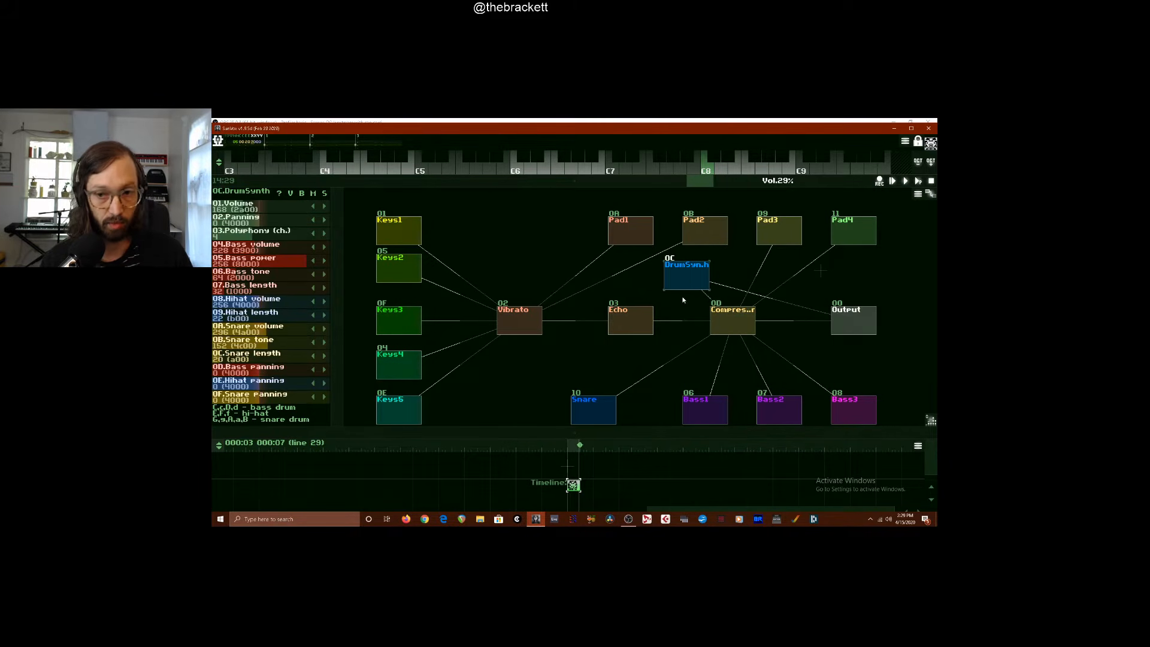
drag(693, 285, 749, 282)
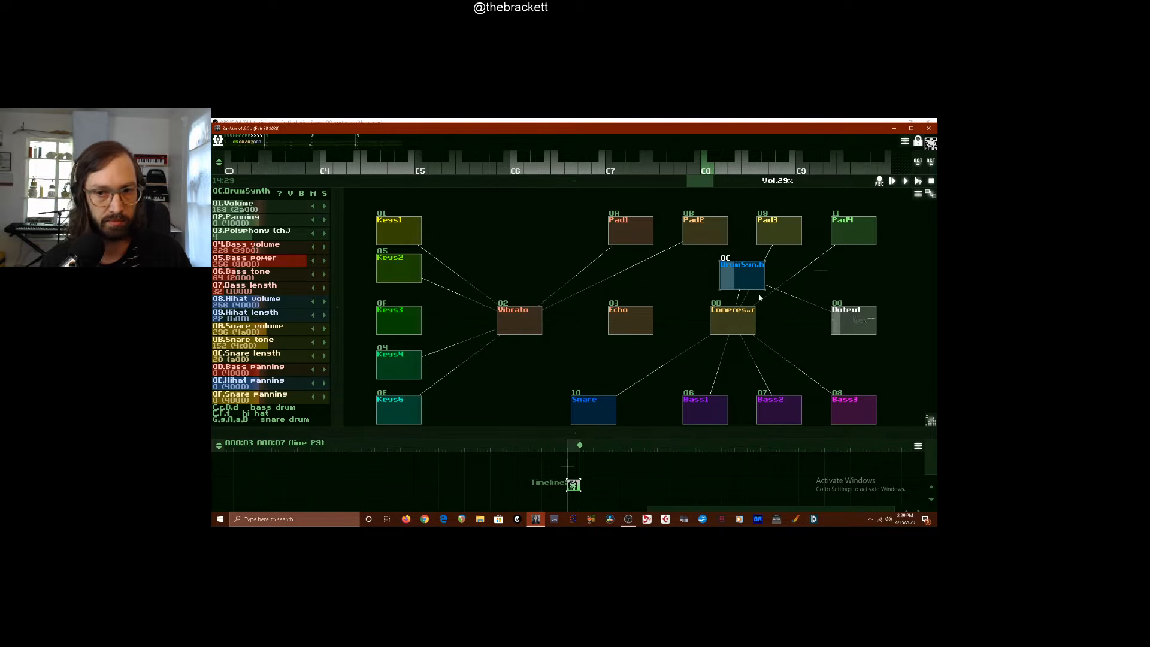
Audition DrumSynth by playing a few bass drum and hi-hat notes
key(c)
key(z)
key(z)
key(z)
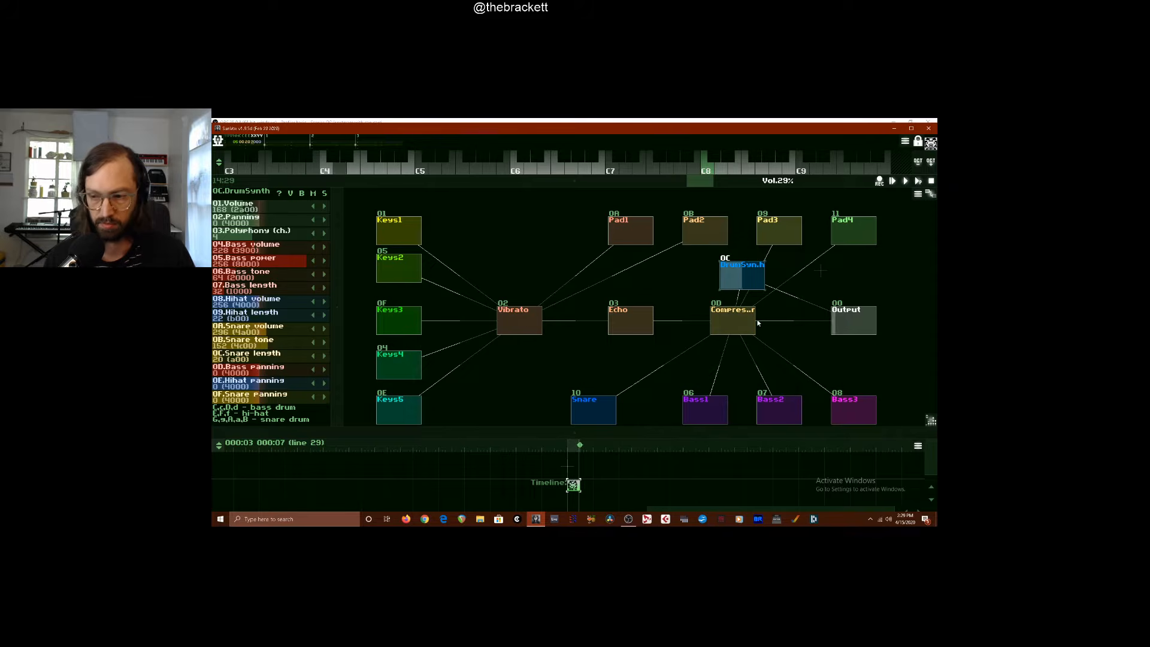
key(v)
key(z)
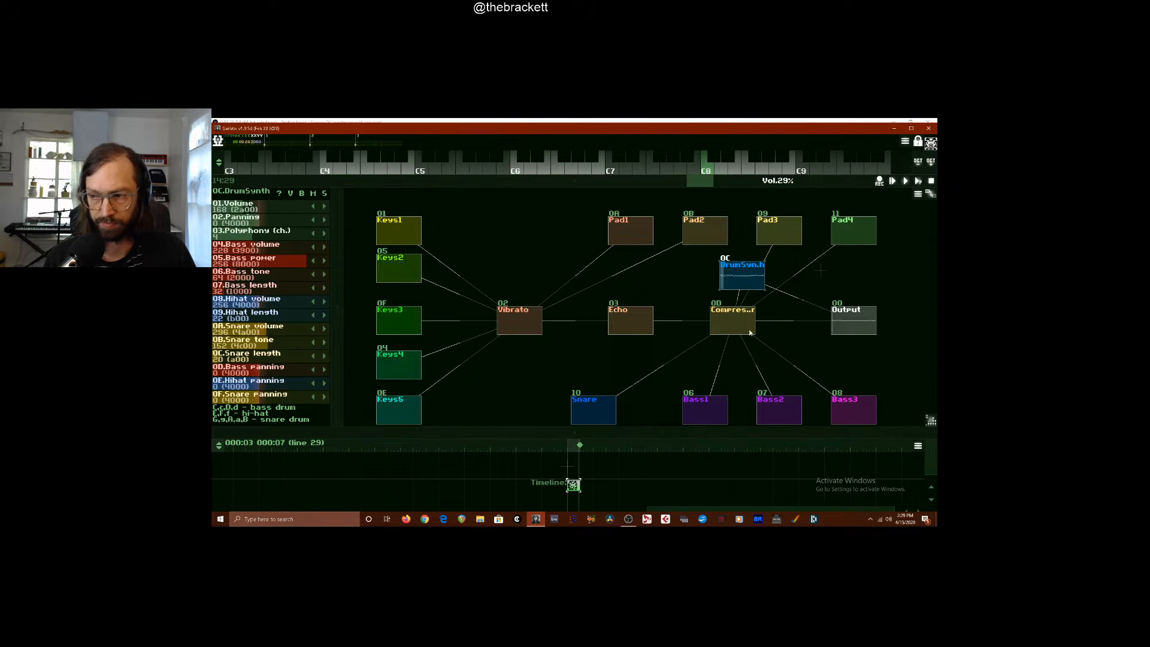
Move DrumSynth between Pad4 and Output, then select the Compressor and play a few test notes
drag(752, 280, 864, 285)
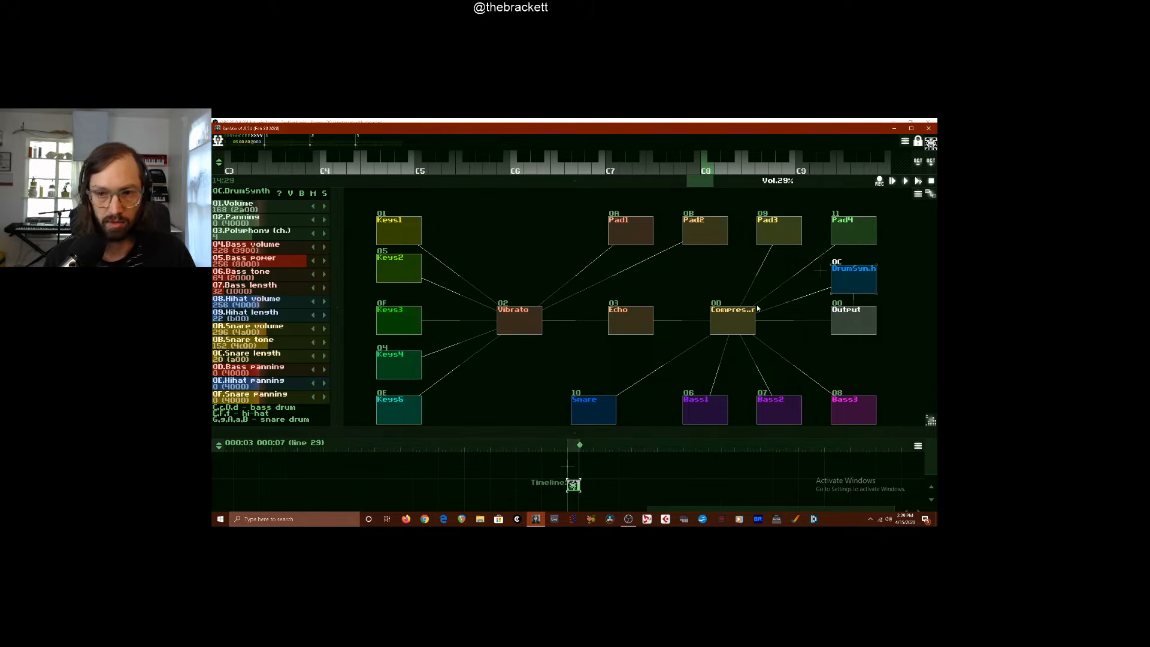
click(734, 322)
key(z)
key(z)
key(z)
key(z)
key(z)
key(z)
key(z)
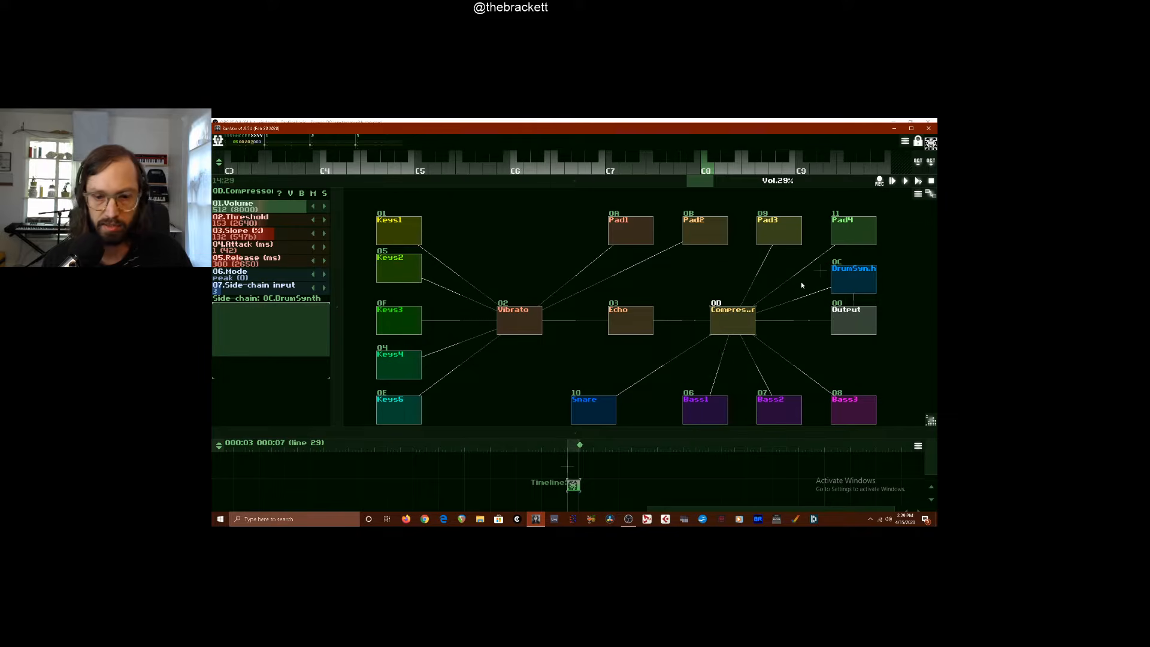
Enlarge the pattern editor and enter syncopated DrumSynth bass drum notes in the first half of the second track
drag(505, 181, 514, 353)
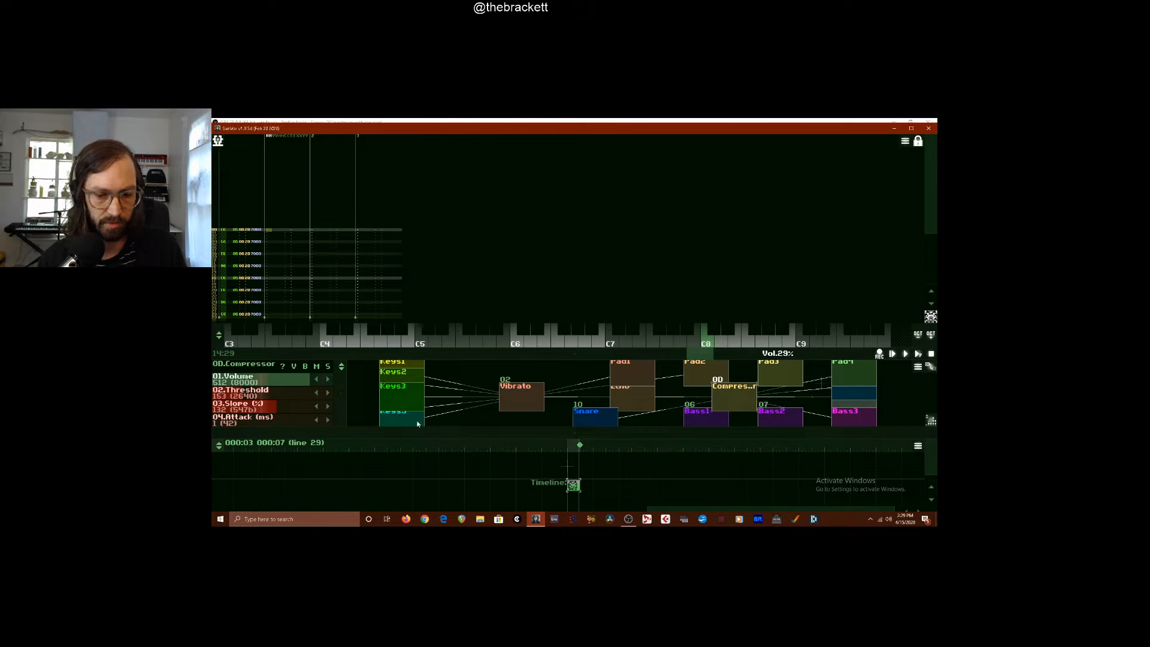
click(267, 228)
key(z)
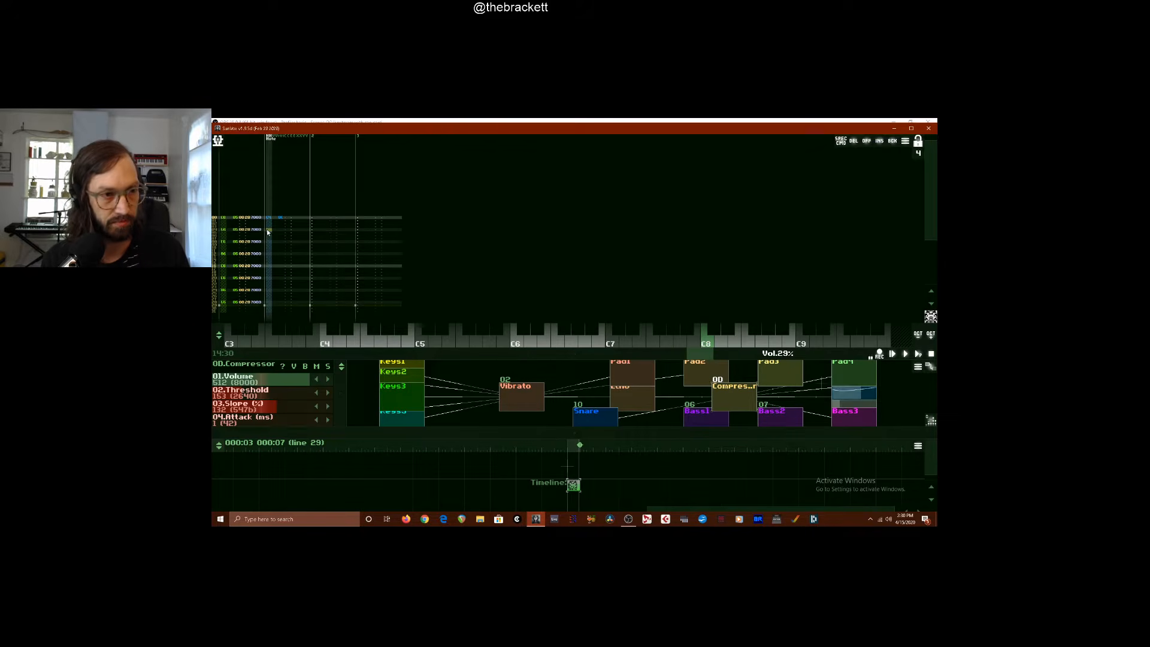
key(z)
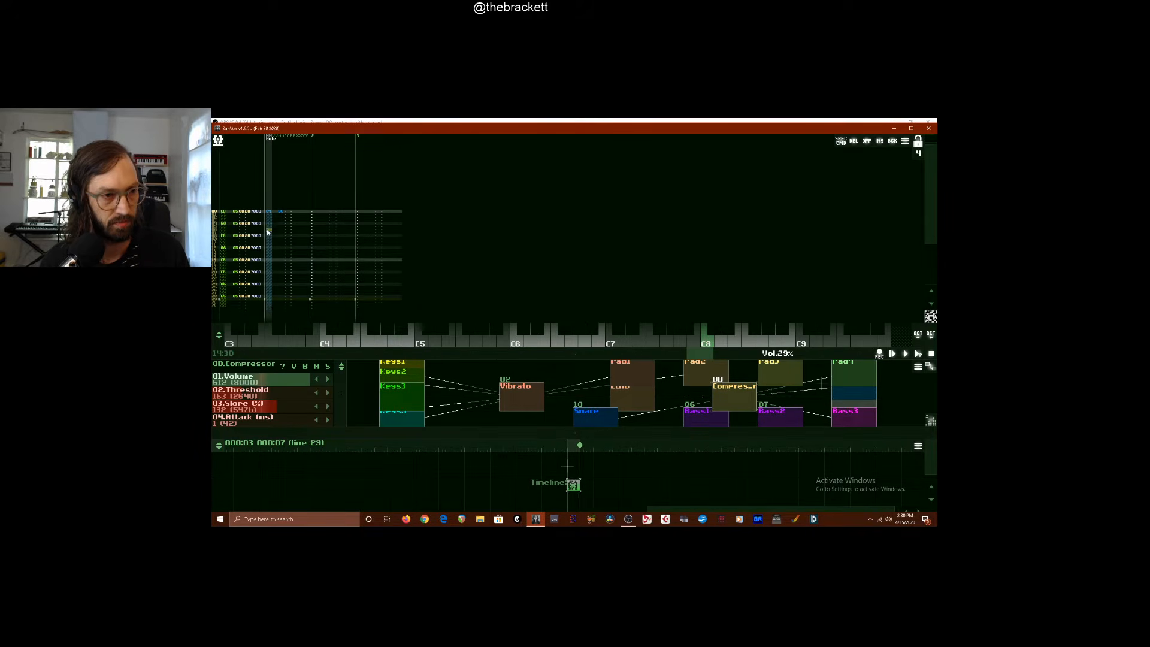
key(Up)
key(Up)
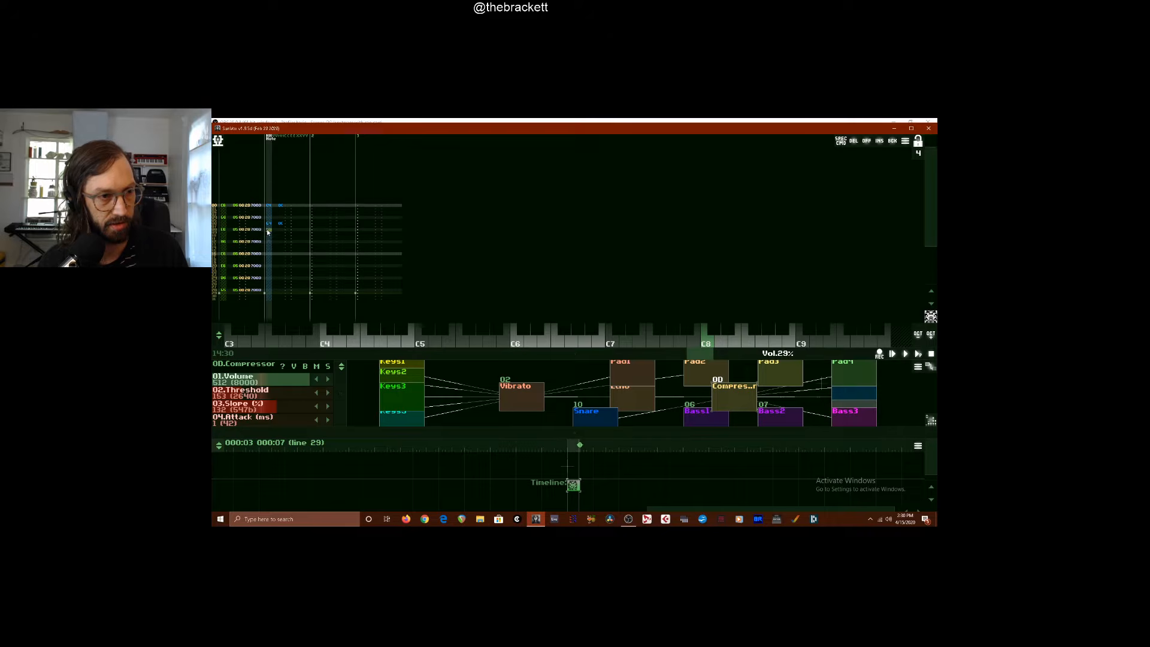
key(z)
key(Down)
key(Down)
key(z)
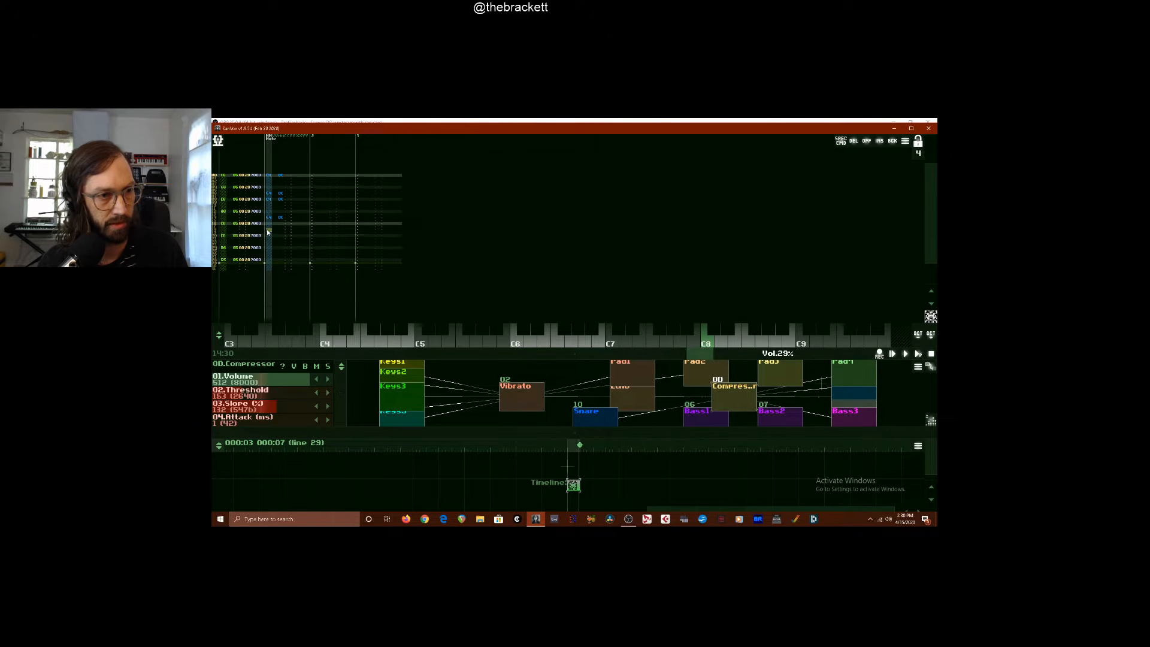
Continue the syncopated bass drum notes through the second half of the second track and leave edit mode
key(Up)
key(Up)
key(z)
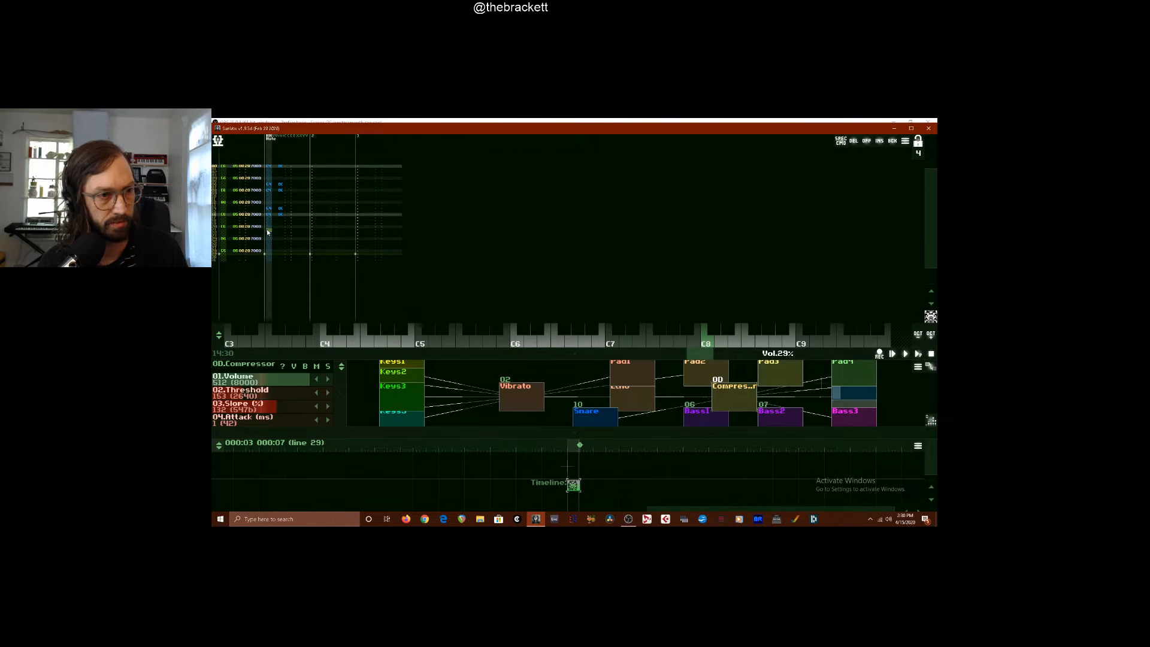
key(Down)
key(Down)
key(z)
key(Up)
key(Up)
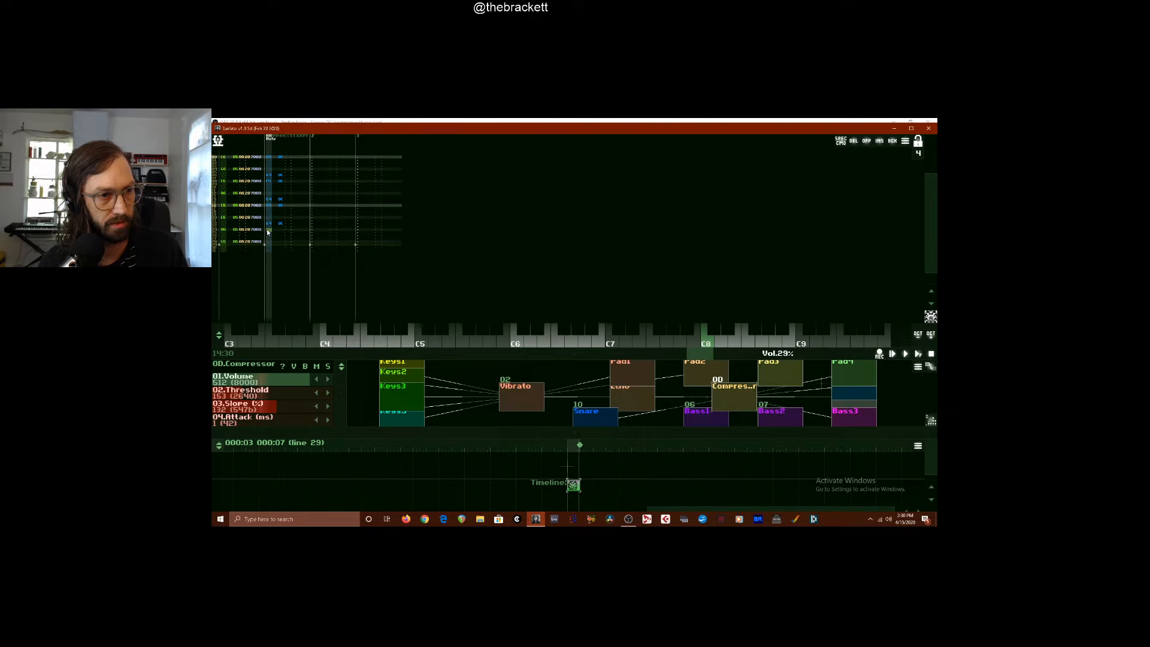
key(z)
key(Up)
key(Up)
key(Down)
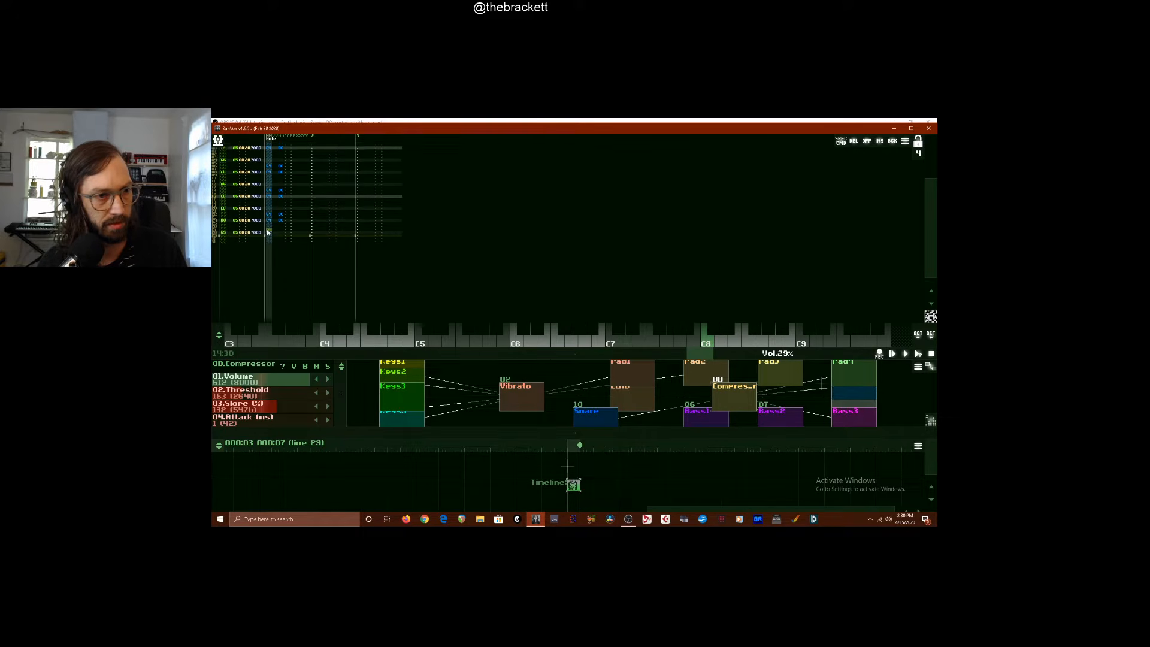
key(z)
key(Up)
key(z)
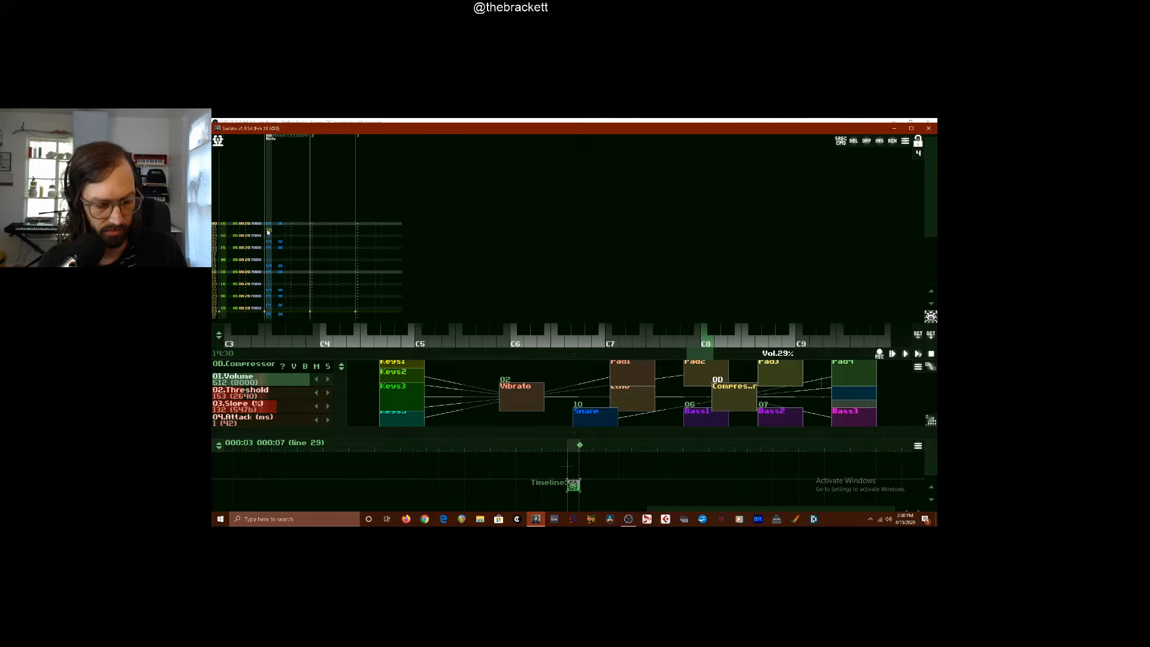
key(space)
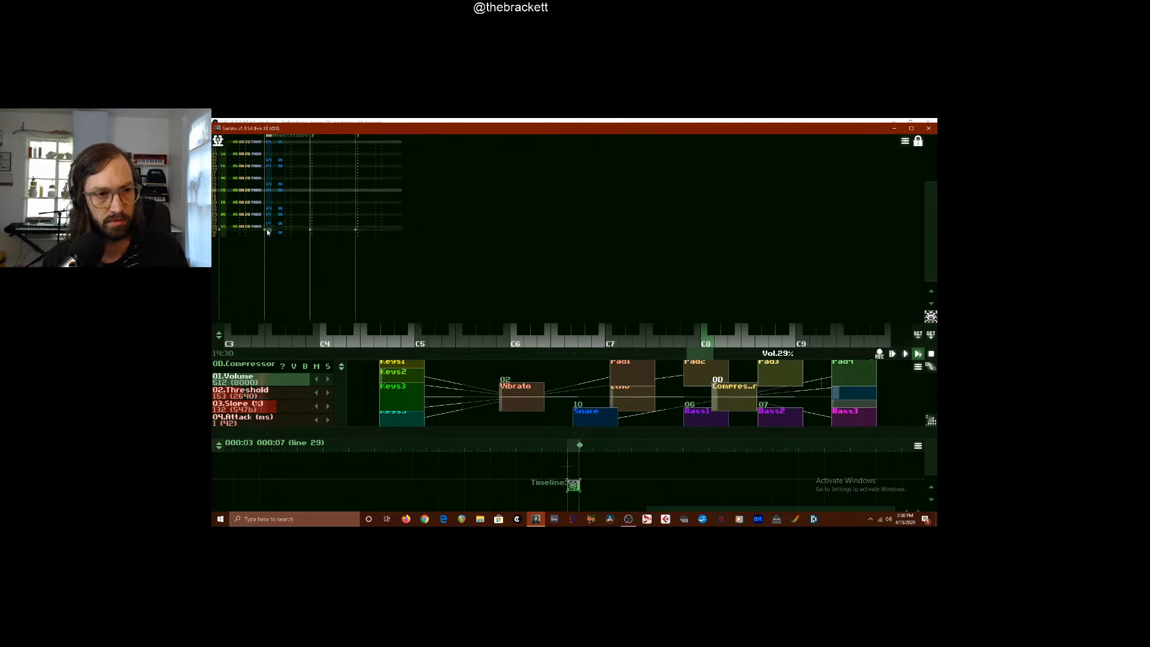
Enter DrumSynth F hi-hat notes on every fourth line of the third track, alongside the Keys2 notes
scroll(300, 224, up, 14)
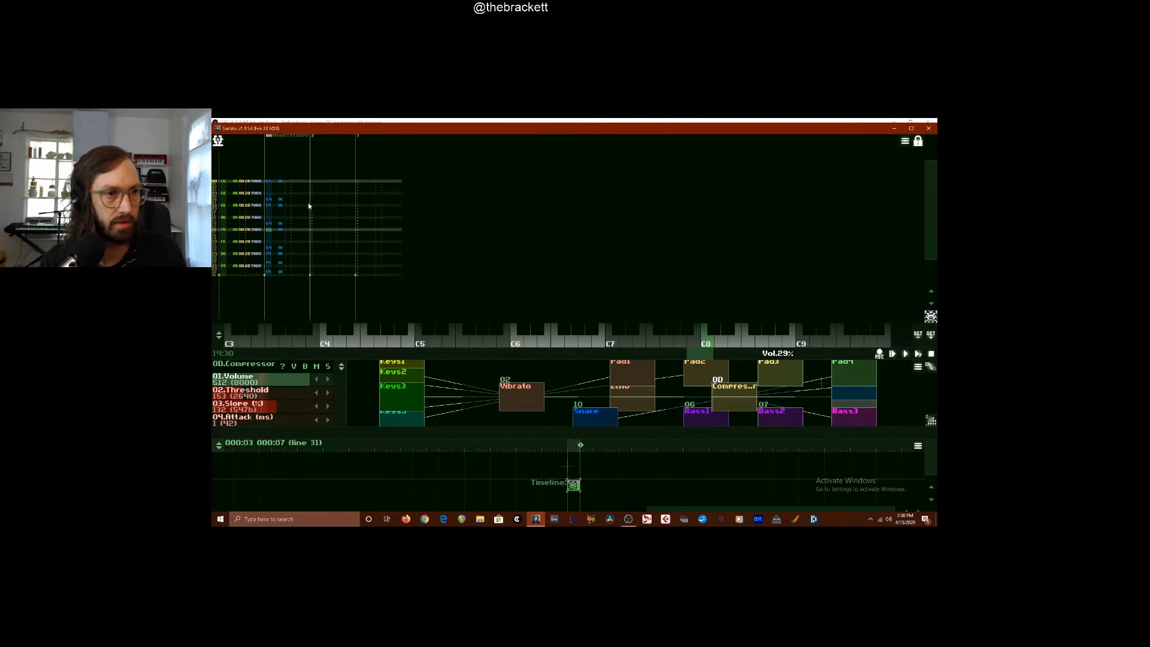
scroll(321, 187, up, 16)
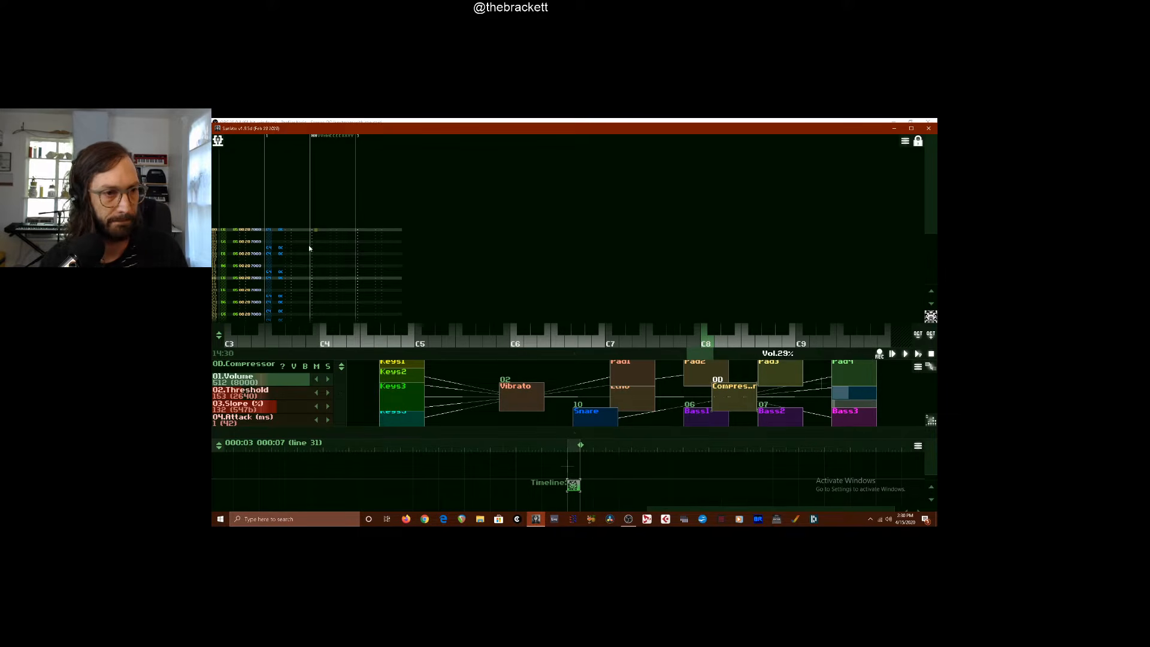
click(312, 228)
key(space)
key(v)
key(v)
key(v)
key(v)
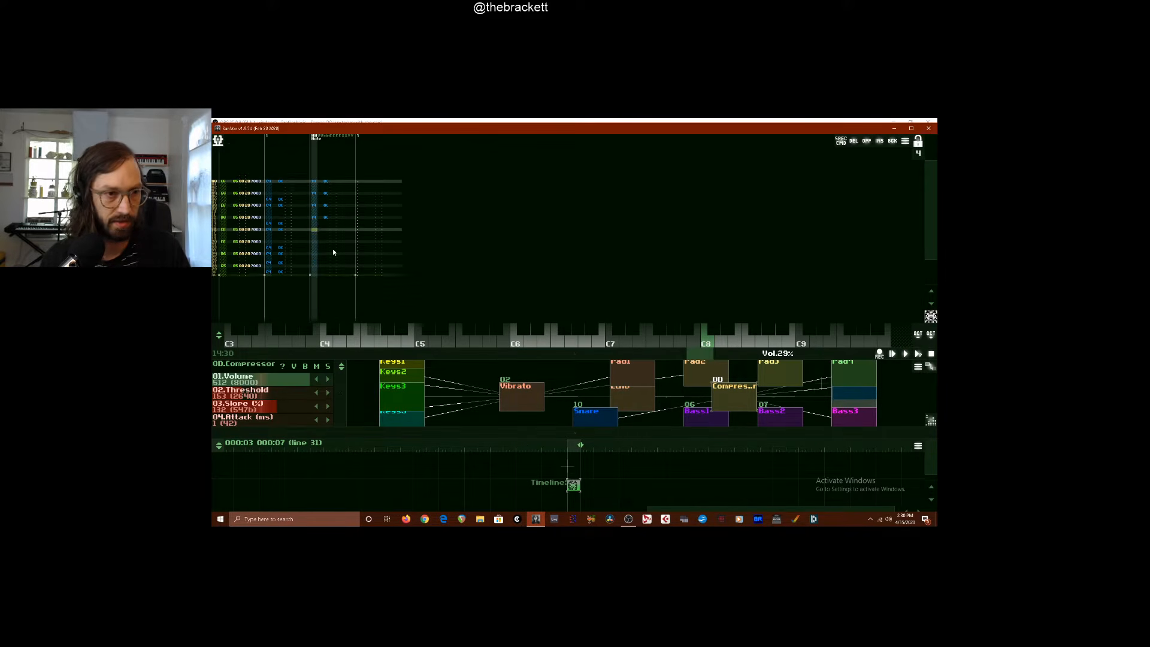
key(v)
key(v)
key(v)
key(v)
key(v)
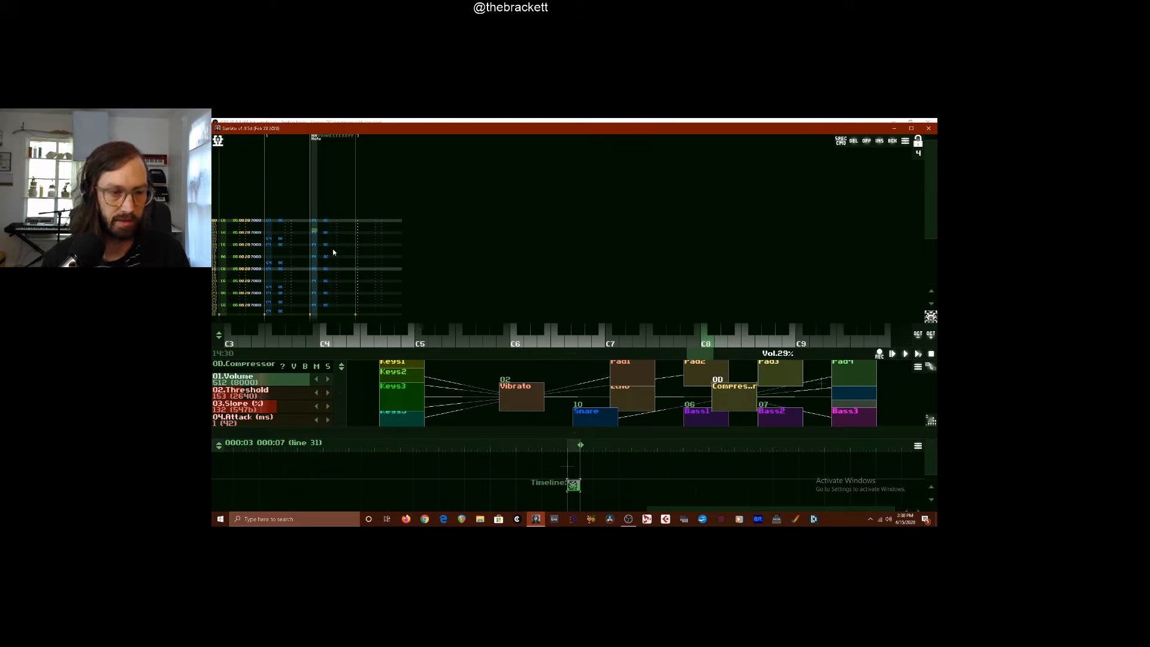
key(space)
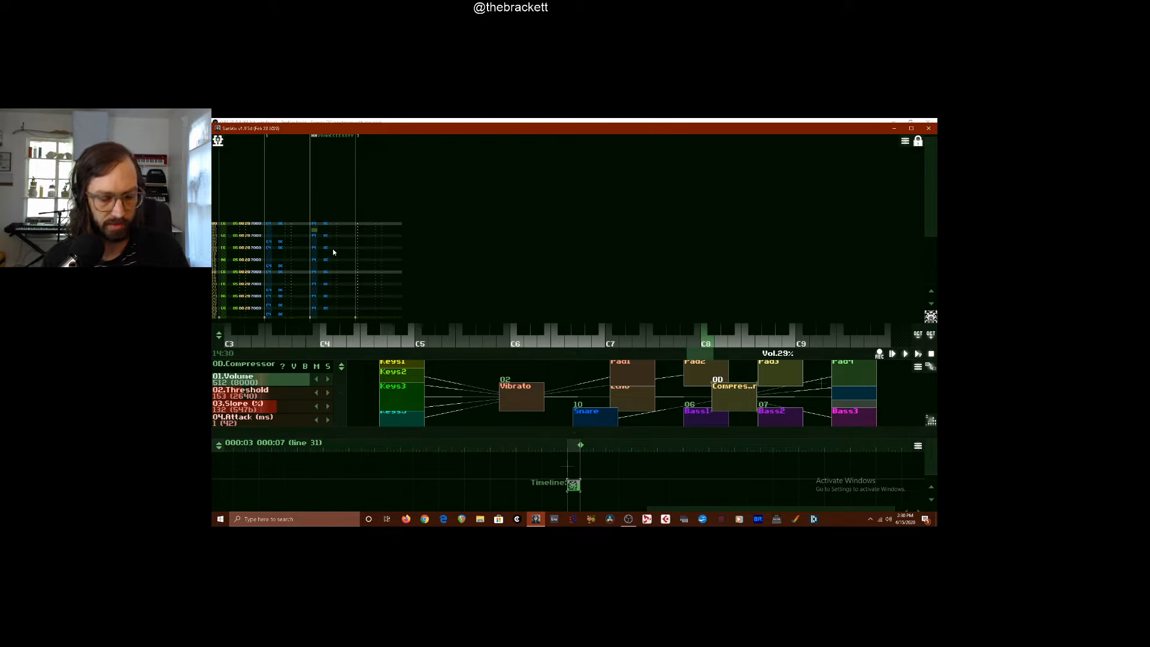
Shift the note keyboard to start at C6 and enter higher hi-hat notes midway between the third track's existing ones
key(F7)
key(5)
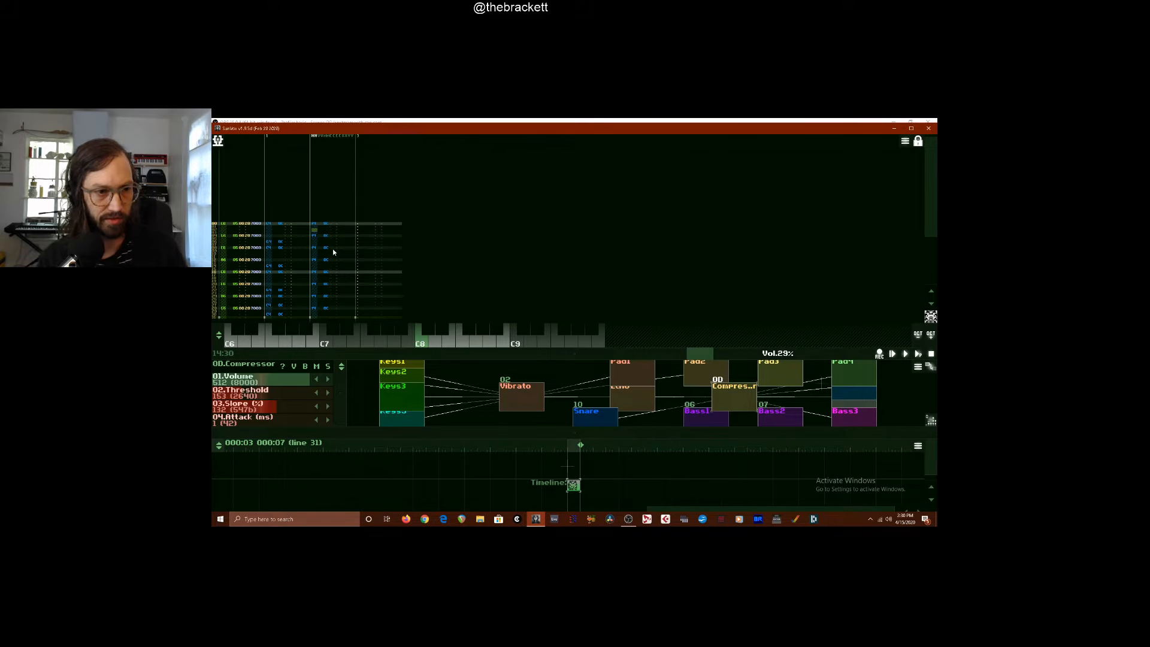
key(space)
key(5)
key(5)
key(5)
key(5)
key(5)
key(5)
key(5)
key(5)
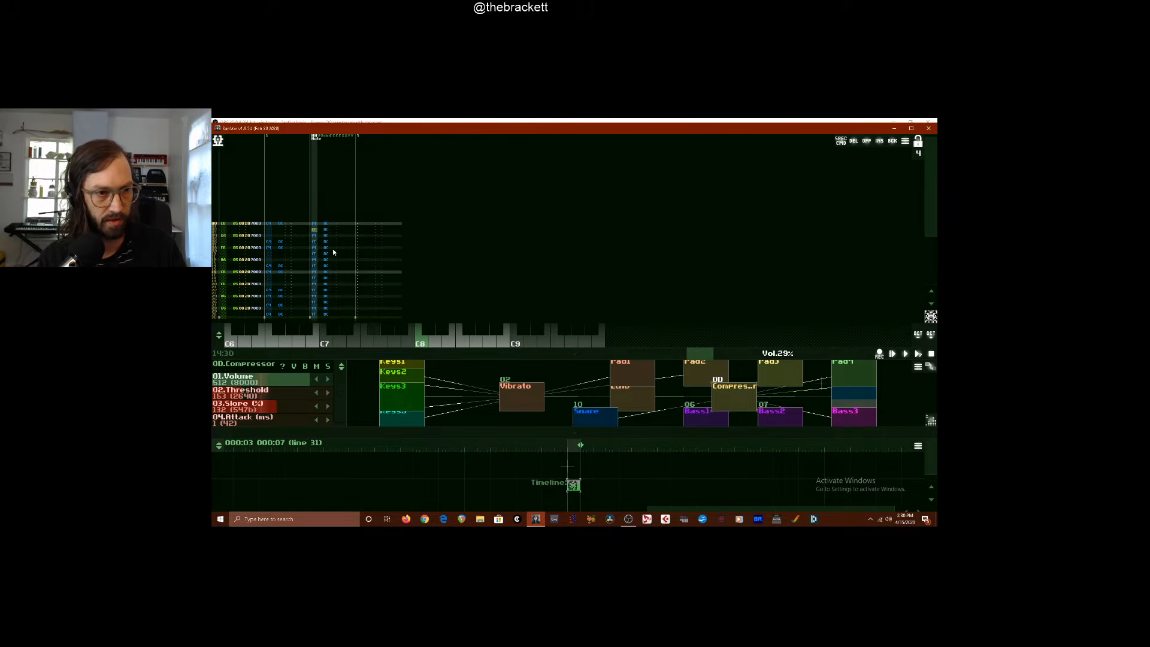
Add more high DrumSynth notes on the empty lines in the first half of the third track
key(Up)
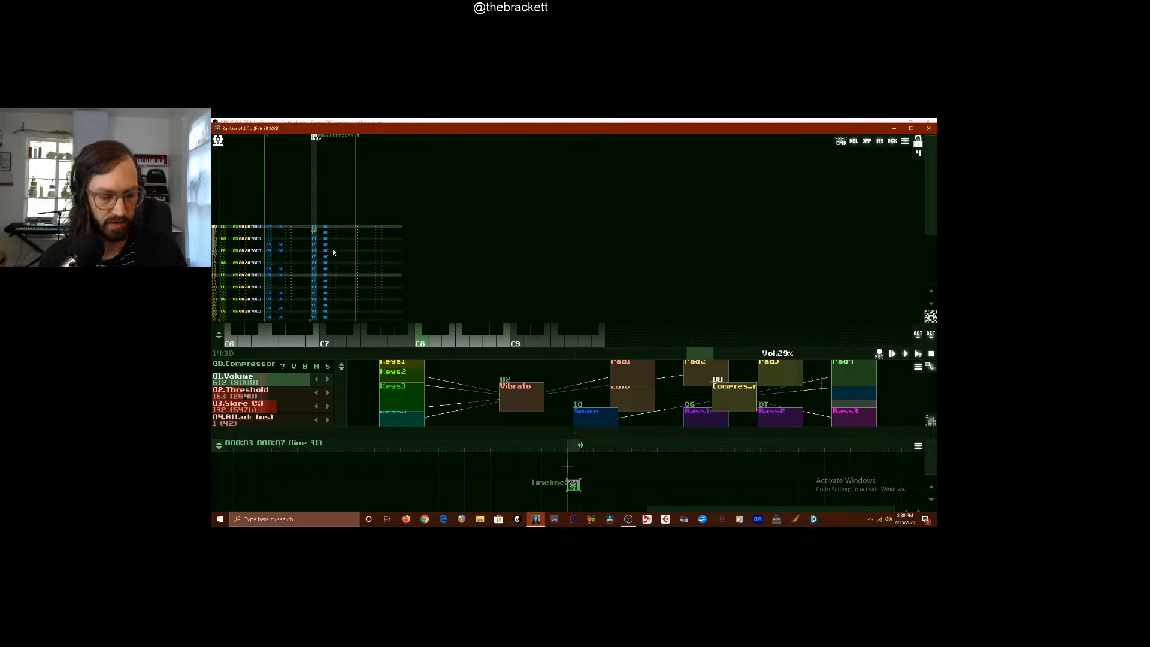
key(9)
key(0)
key(0)
key(0)
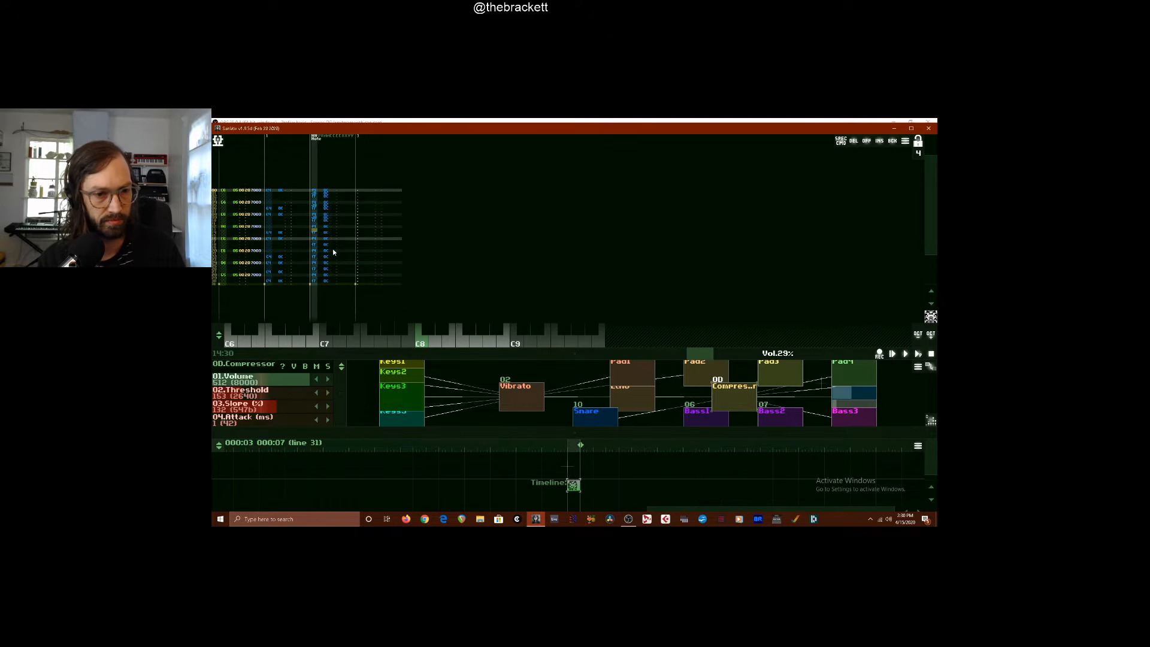
Fill the remaining gaps up to the start of the third track with high DrumSynth notes, and play the pattern back briefly
key(Up)
key(Up)
key(Up)
key(Up)
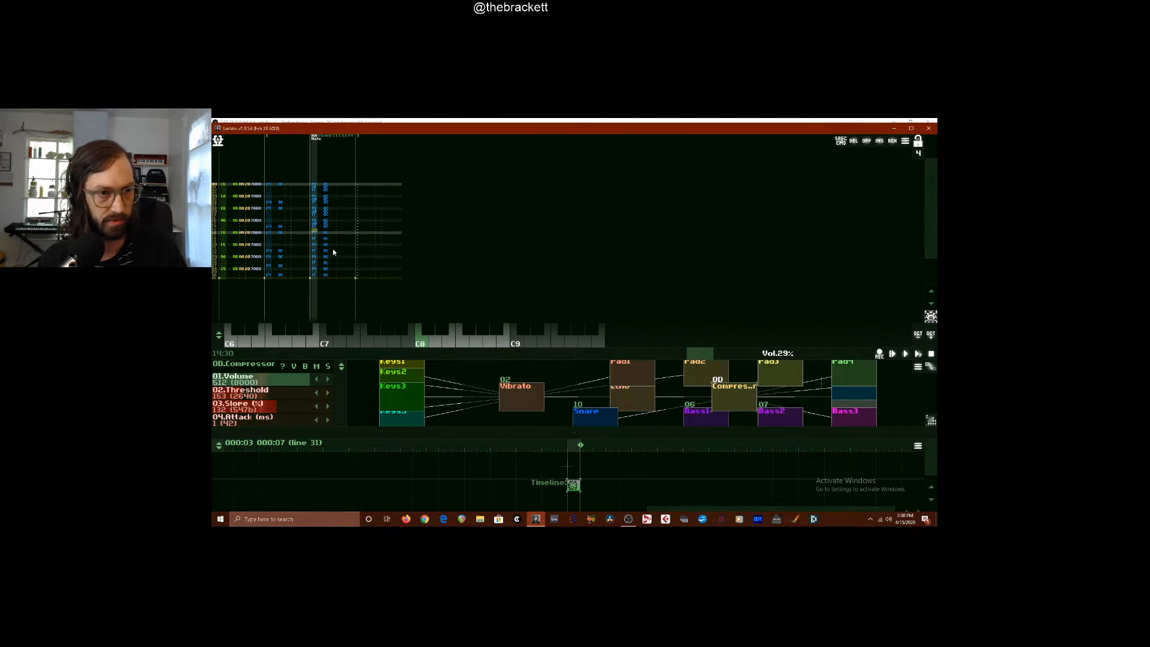
key(5)
key(Up)
key(Up)
key(Up)
key(Up)
key(Up)
key(Up)
key(Up)
key(Up)
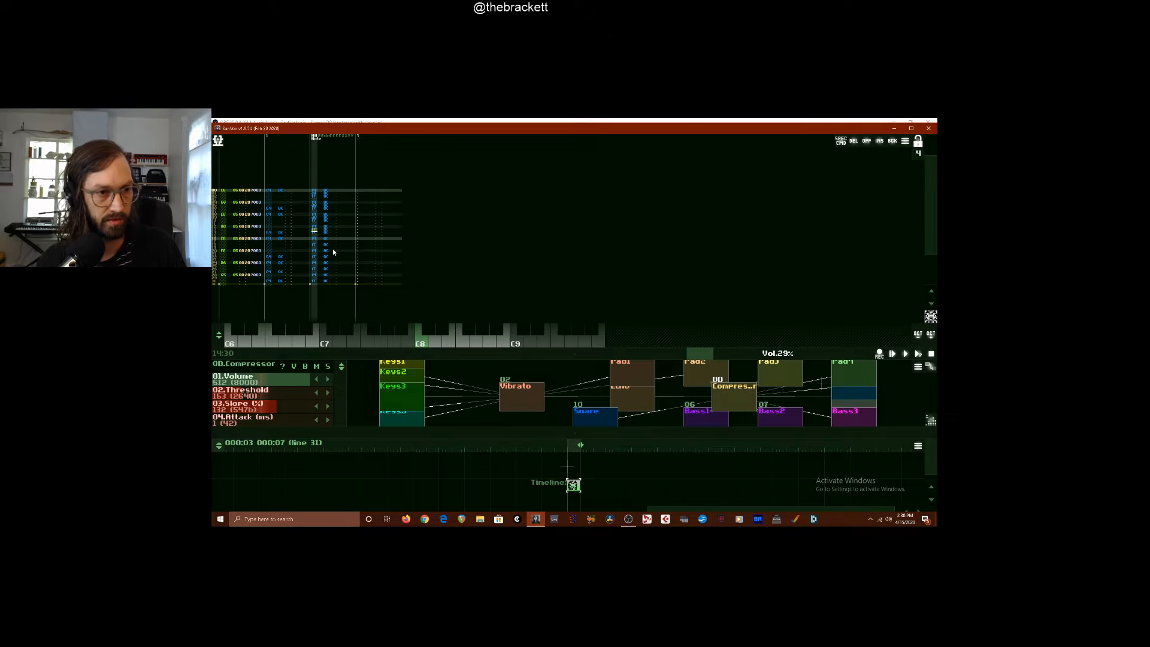
key(5)
key(Up)
key(Up)
key(Up)
key(Up)
key(Up)
key(Up)
key(Up)
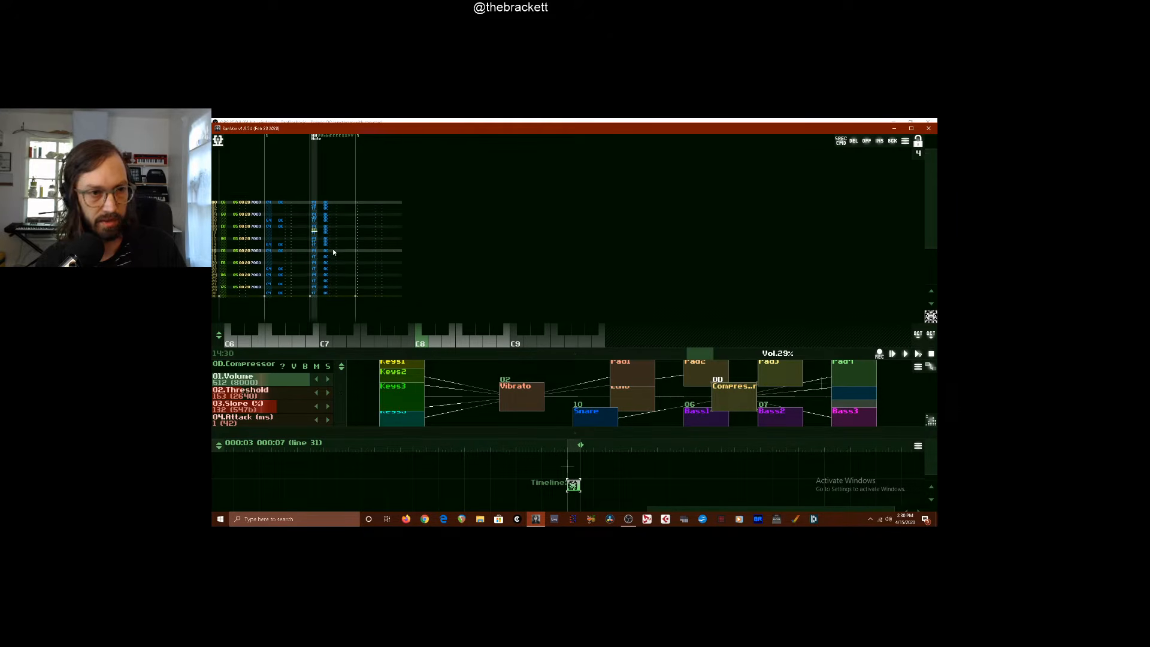
key(Up)
key(Up)
key(Up)
key(Up)
key(Up)
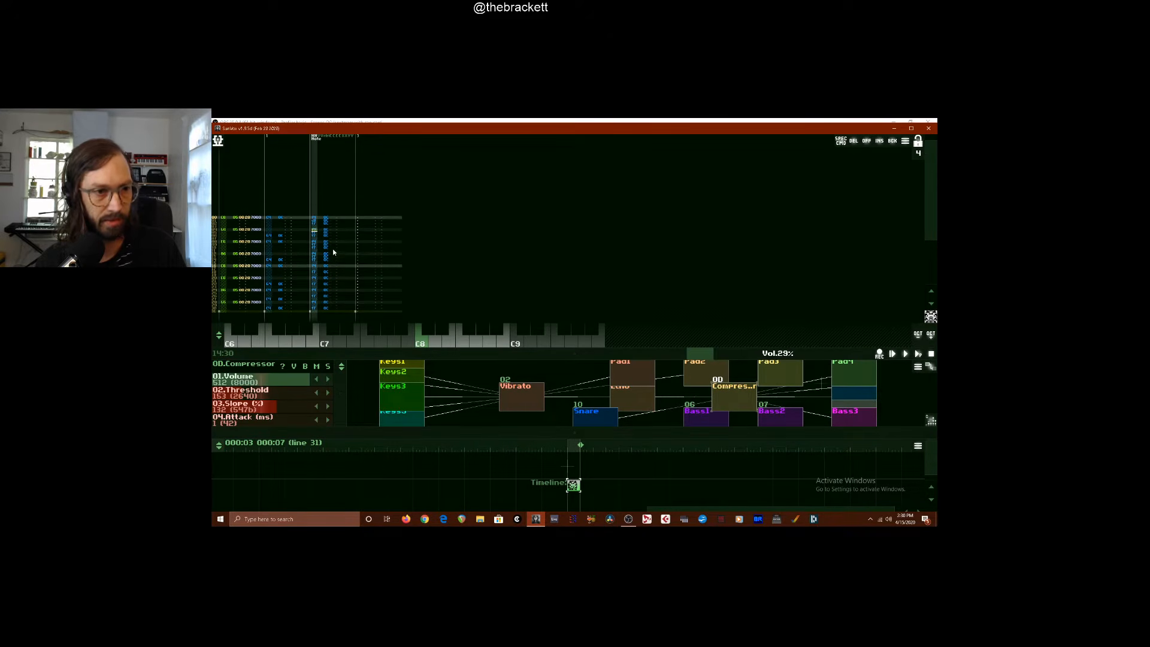
key(5)
key(space)
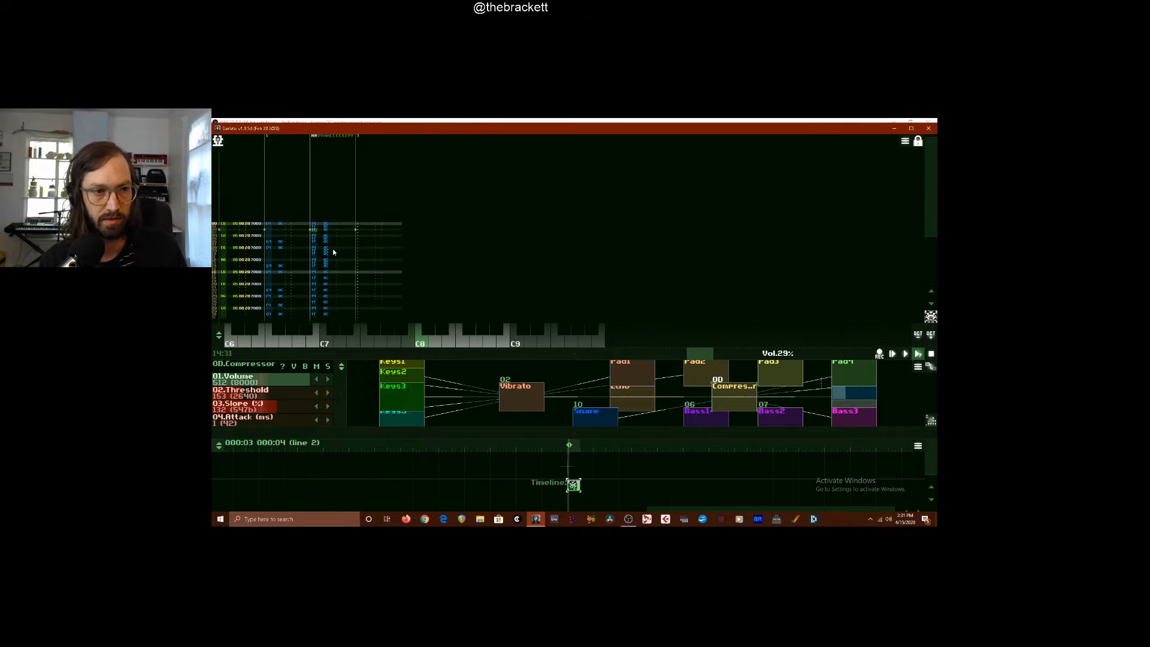
key(space)
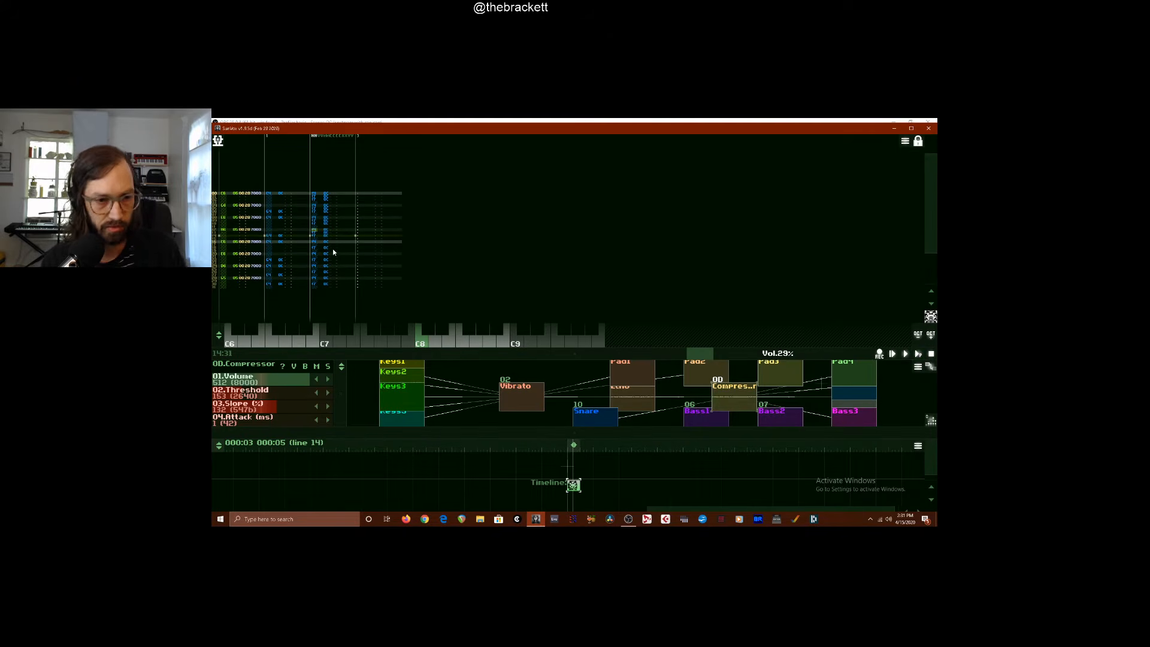
Enlarge the module area, load modx kit.sunsynth from the drums instruments folder, and connect its Sampler to Output
drag(334, 361, 372, 232)
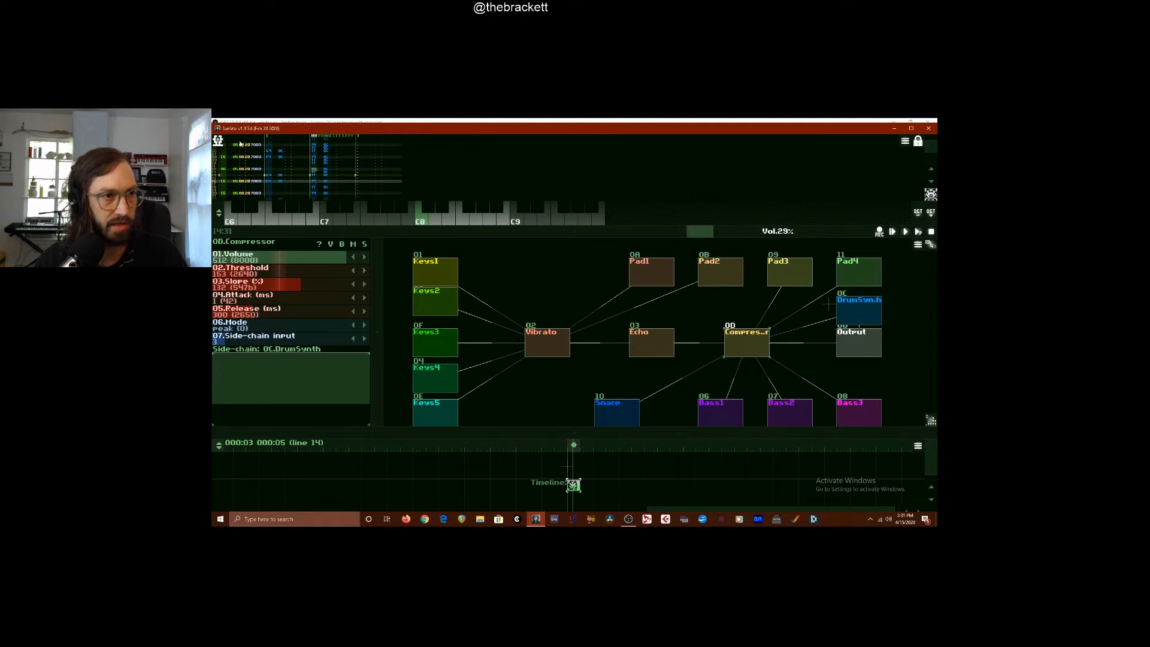
click(217, 140)
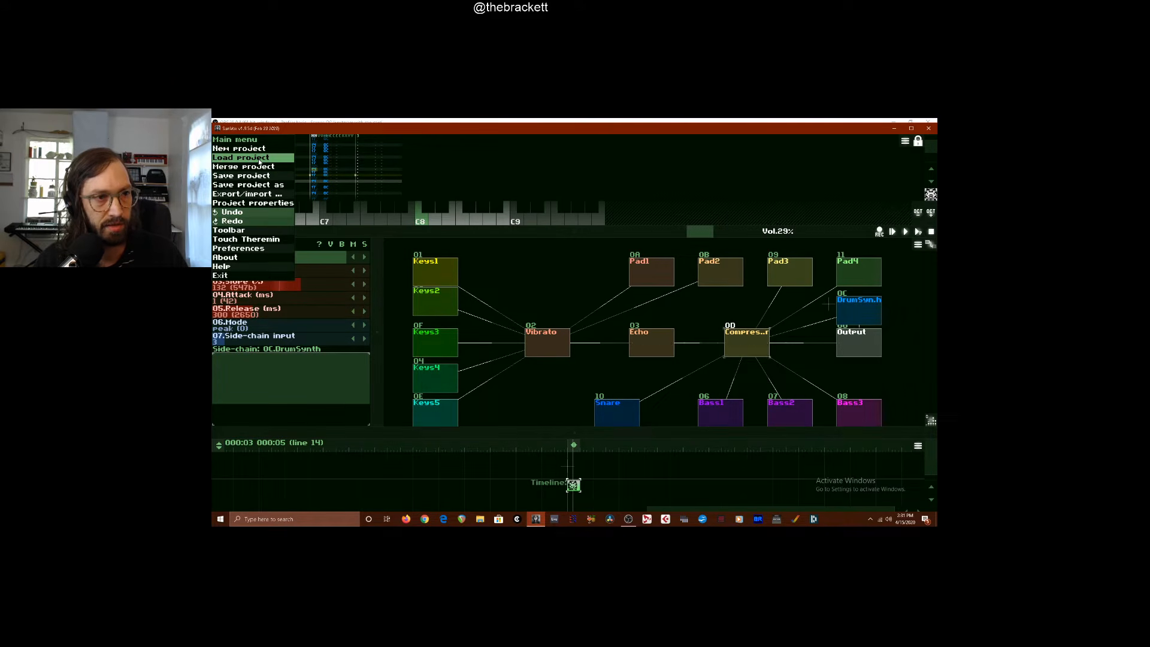
click(527, 281)
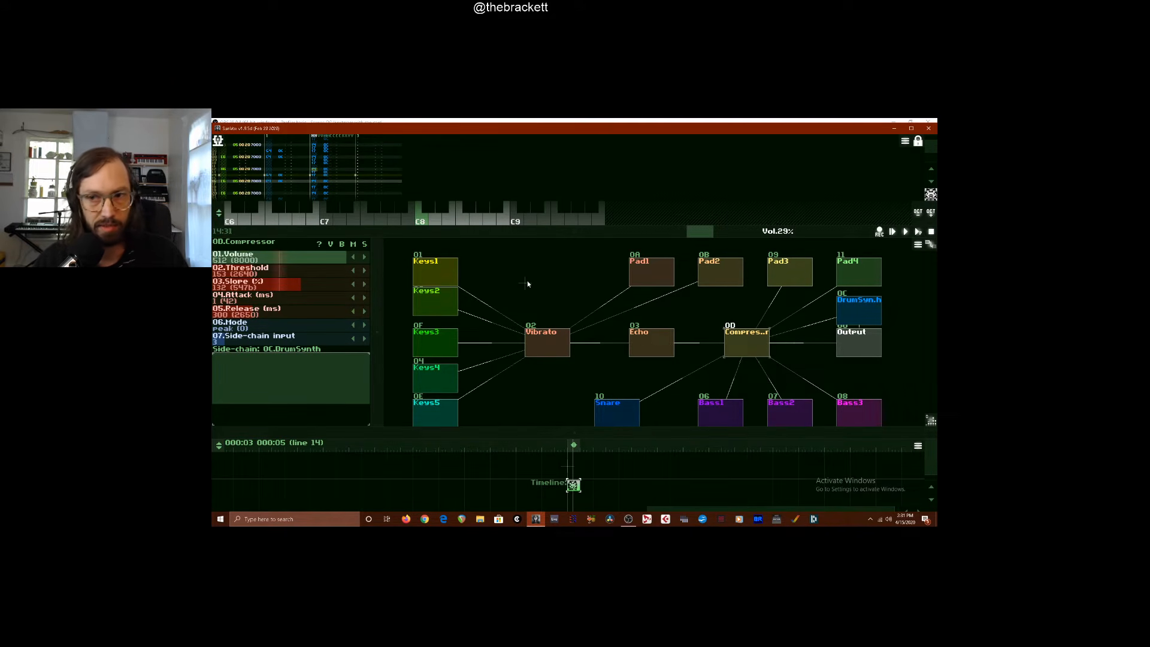
click(919, 244)
click(863, 279)
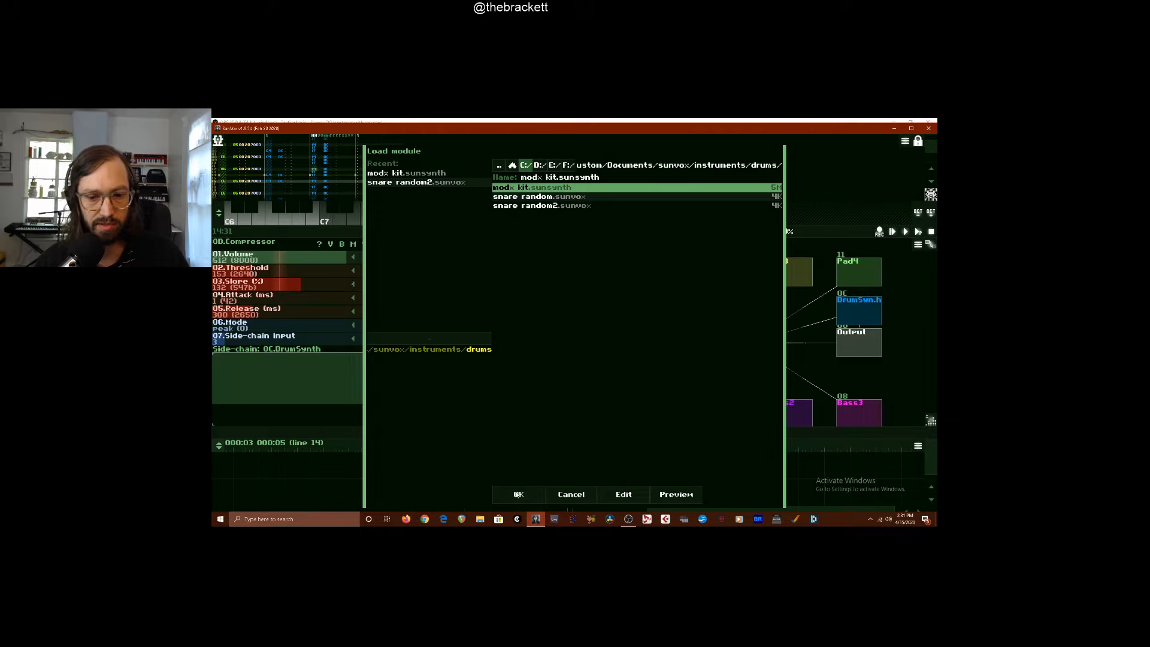
click(519, 495)
drag(541, 280, 867, 335)
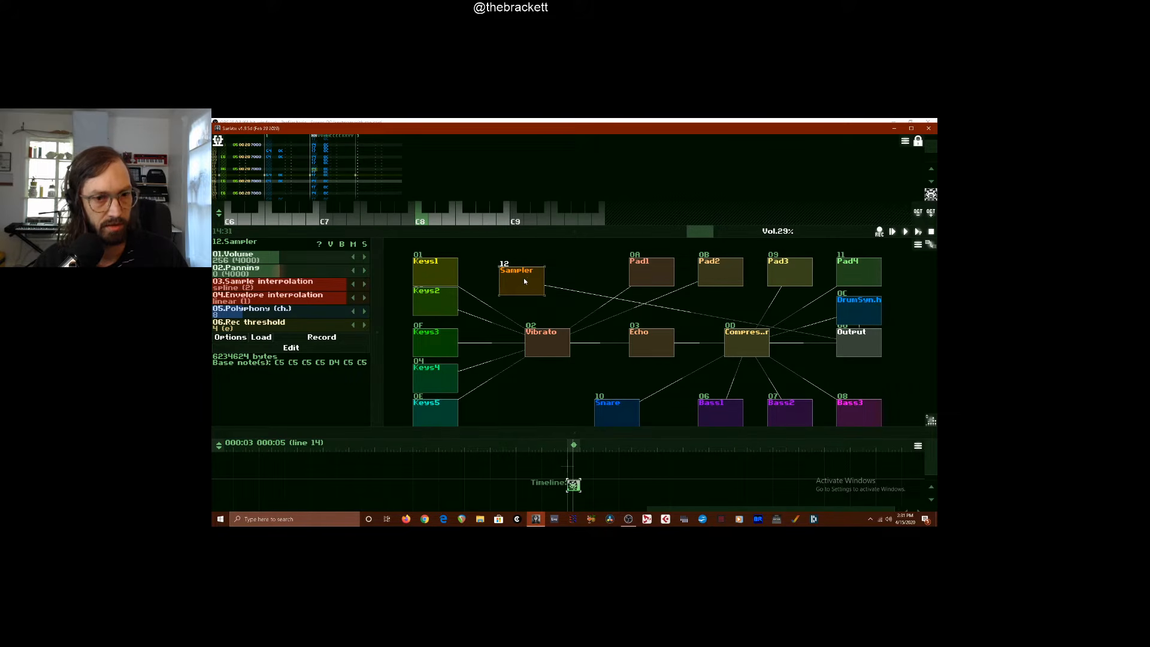
Audition the Sampler with a high note, reposition it above Vibrato, and give the pattern editor more height
click(523, 222)
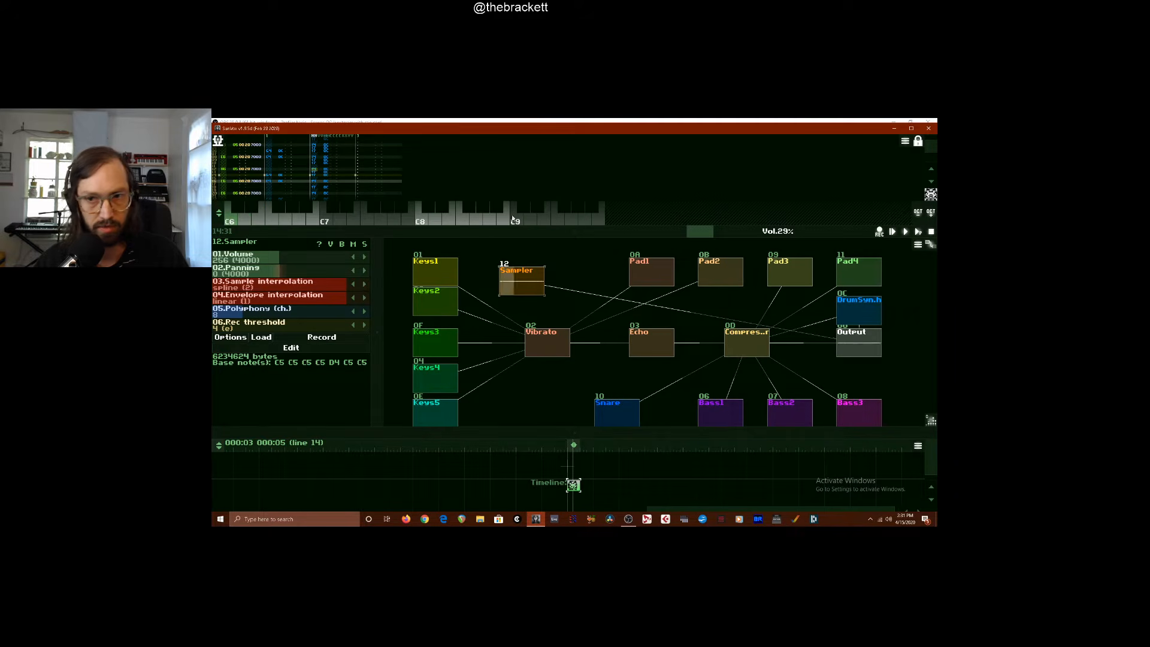
drag(436, 229, 402, 208)
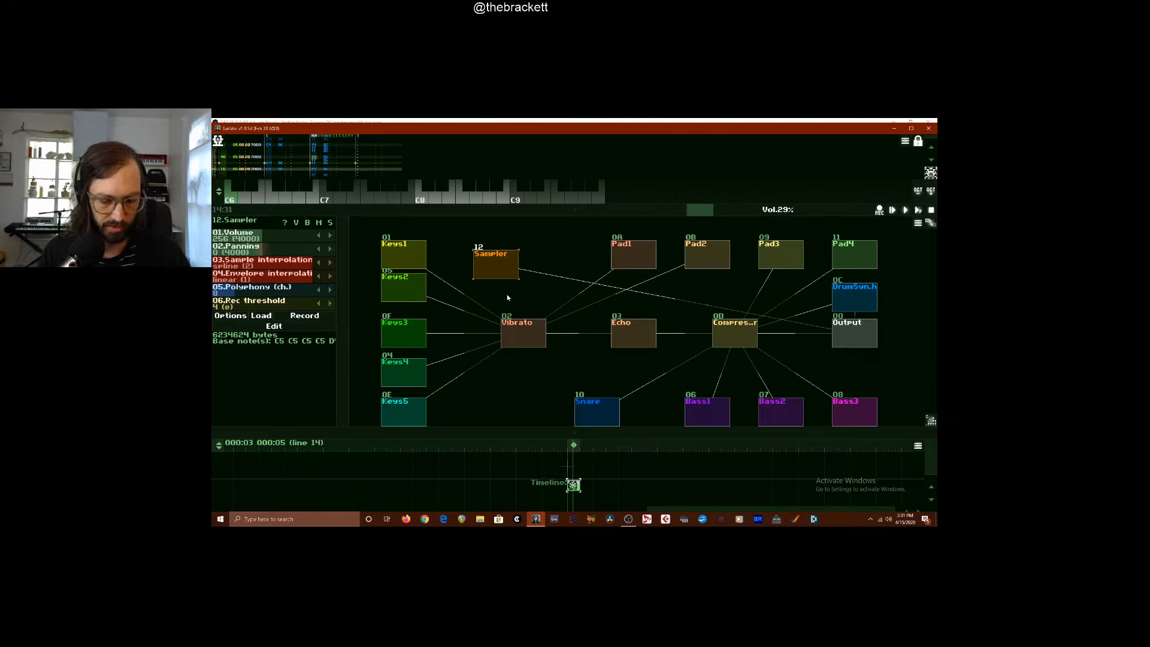
drag(486, 273, 522, 287)
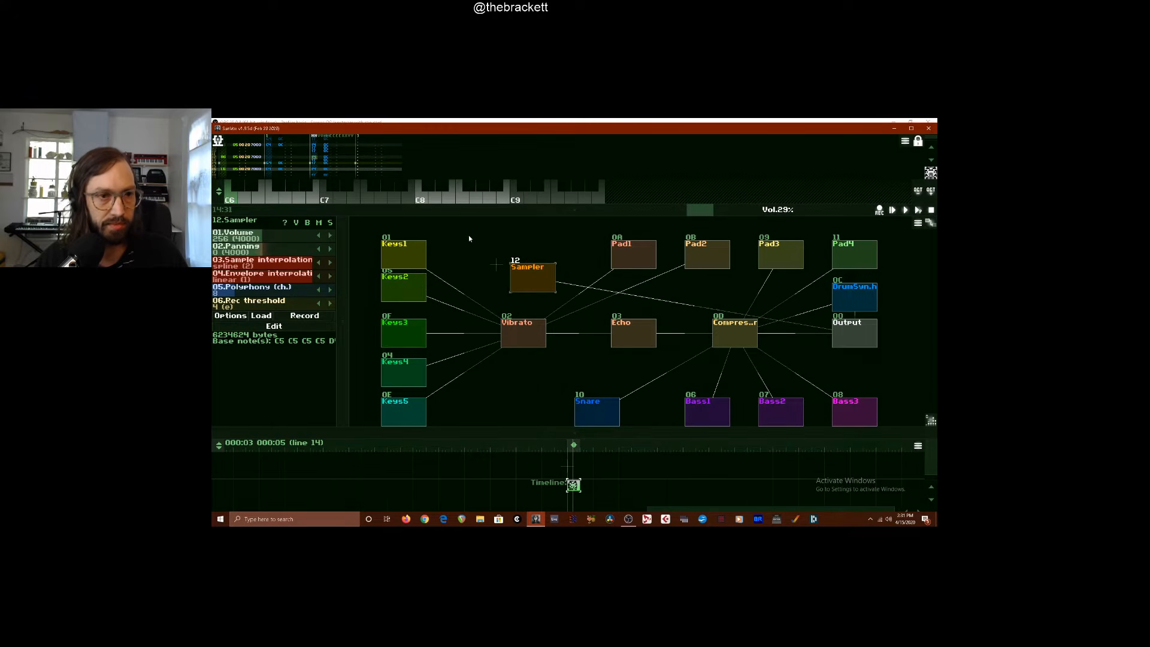
drag(468, 209, 415, 213)
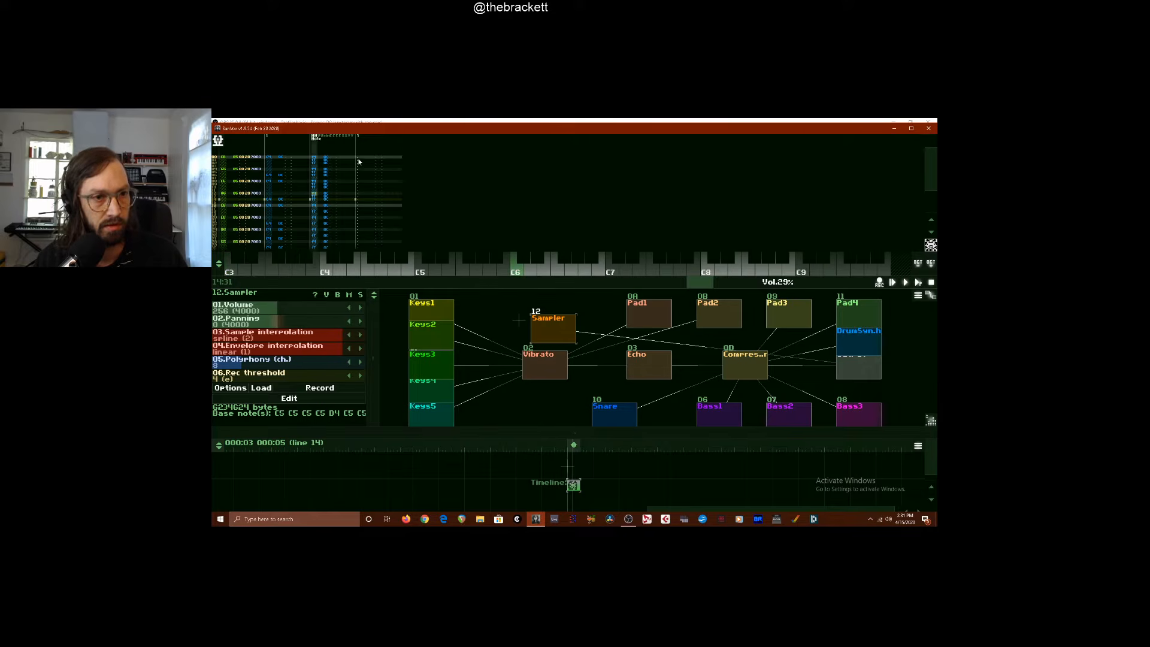
Enter varied Sampler notes from several octaves at regular intervals through the empty fourth track, wrapping around the pattern's end
click(359, 194)
key(z)
key(c)
key(x)
key(c)
key(b)
key(x)
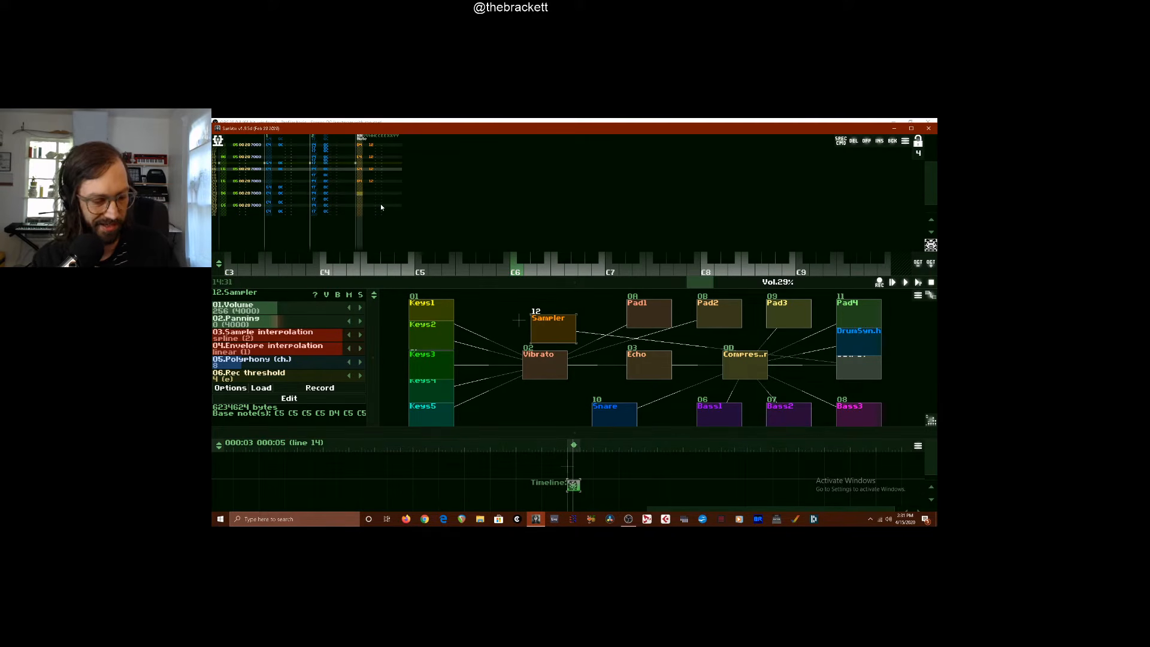
key(KP_Multiply)
key(u)
key(KP_Multiply)
key(r)
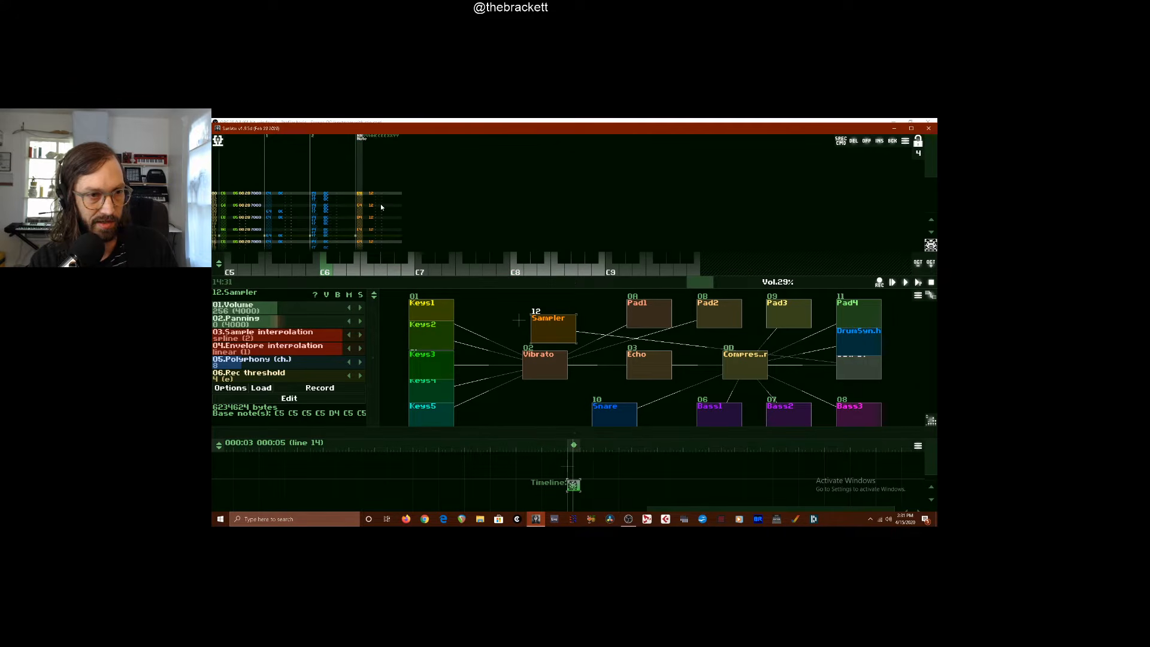
key(m)
key(v)
key(b)
key(m)
Add Sampler notes from low to high octaves on the lines between the fourth track's existing notes, and play the pattern
key(Up)
key(Up)
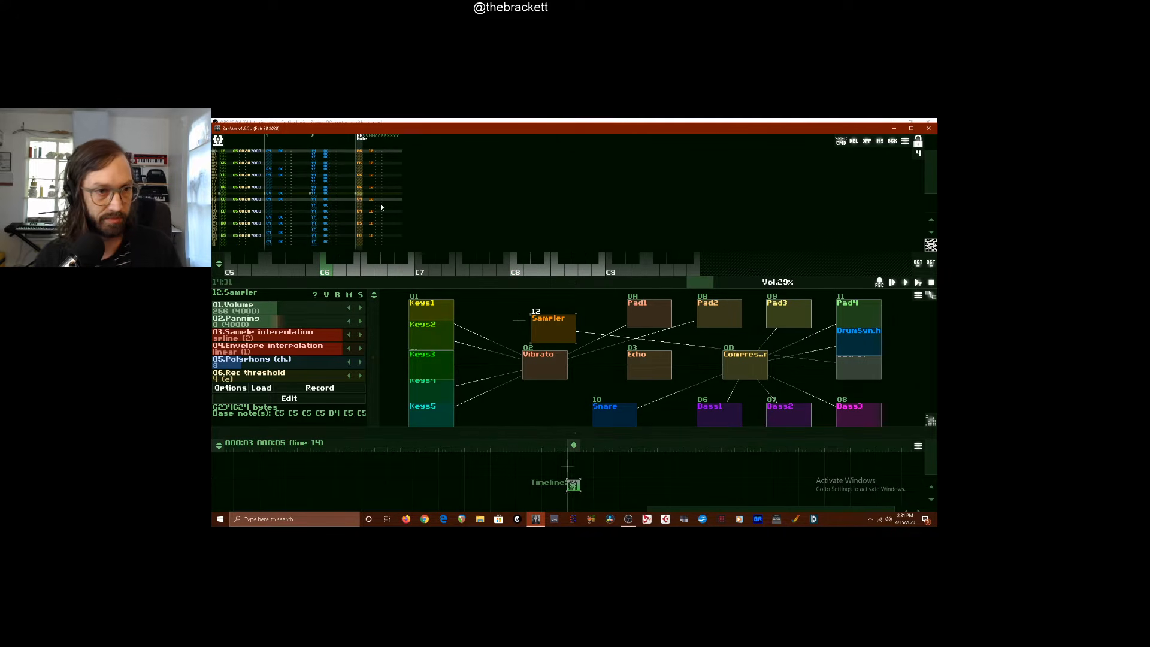
key(Up)
key(Down)
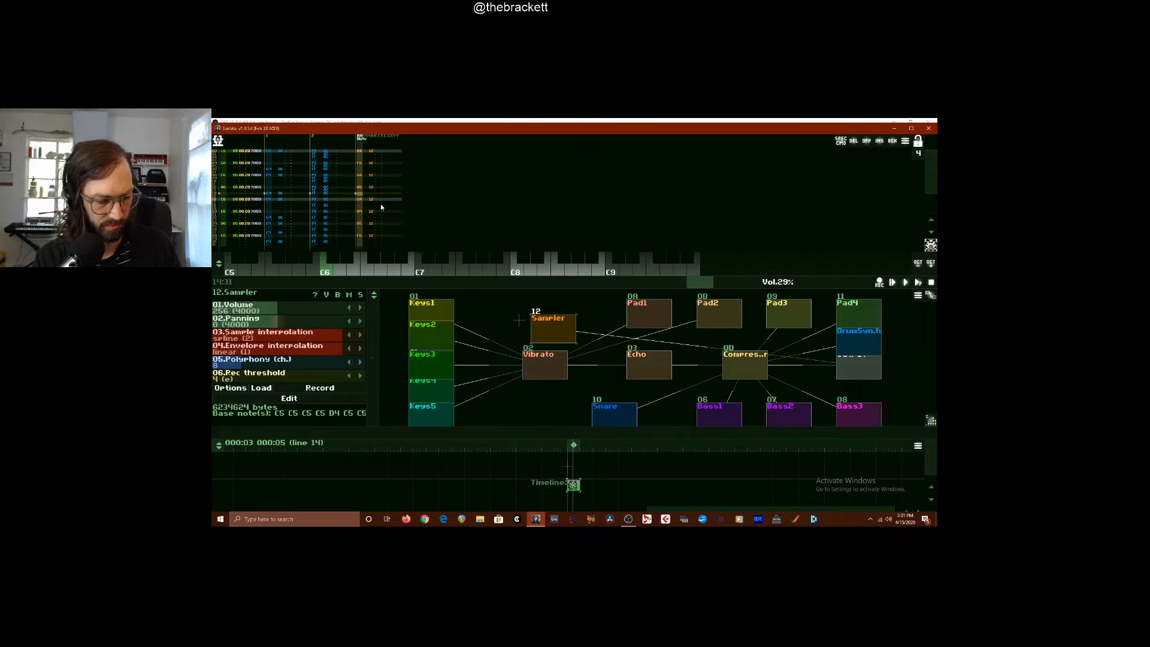
key(KP_Divide)
key(KP_Divide)
key(KP_Divide)
key(KP_Divide)
key(r)
key(KP_Multiply)
key(u)
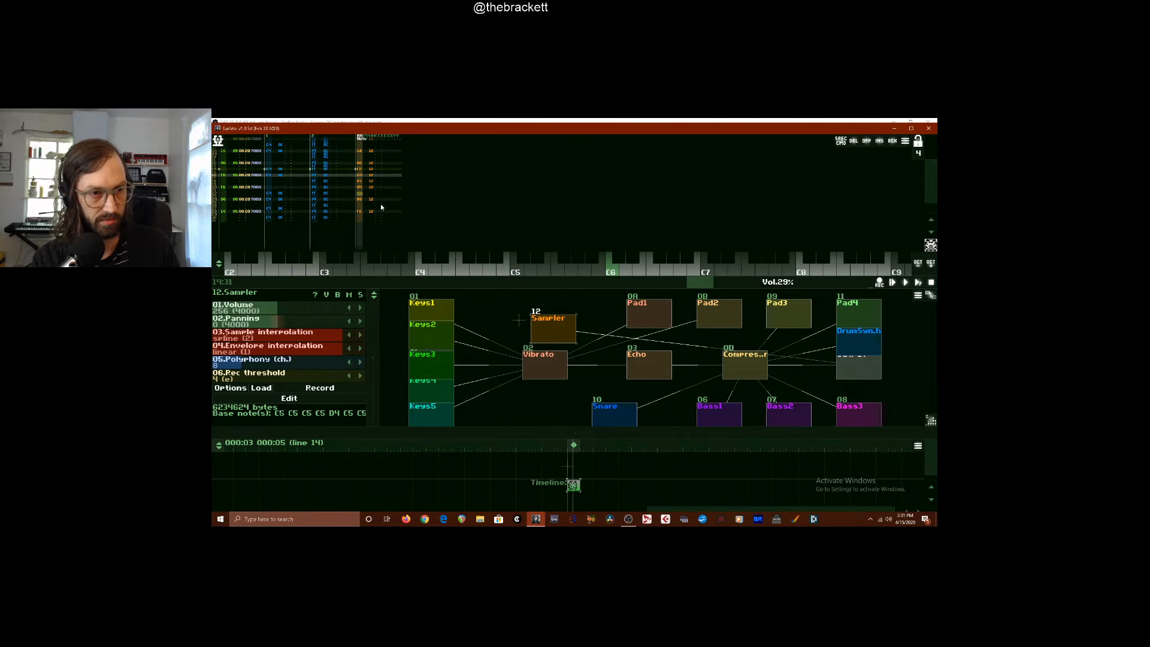
key(KP_Multiply)
key(r)
key(KP_Multiply)
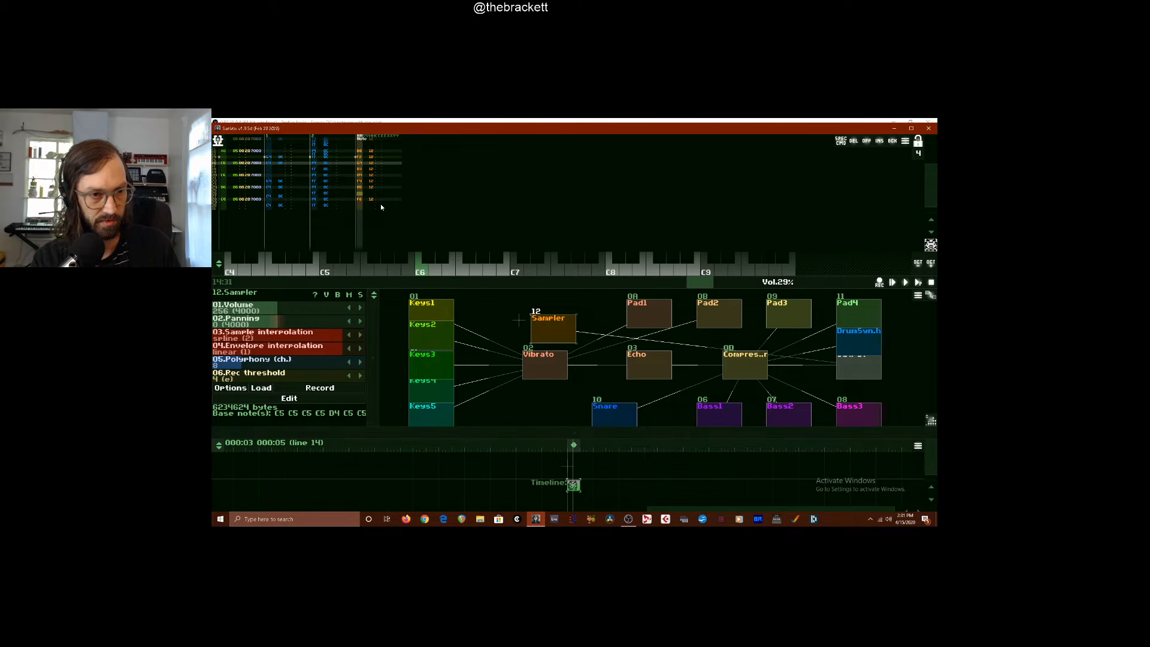
key(u)
key(r)
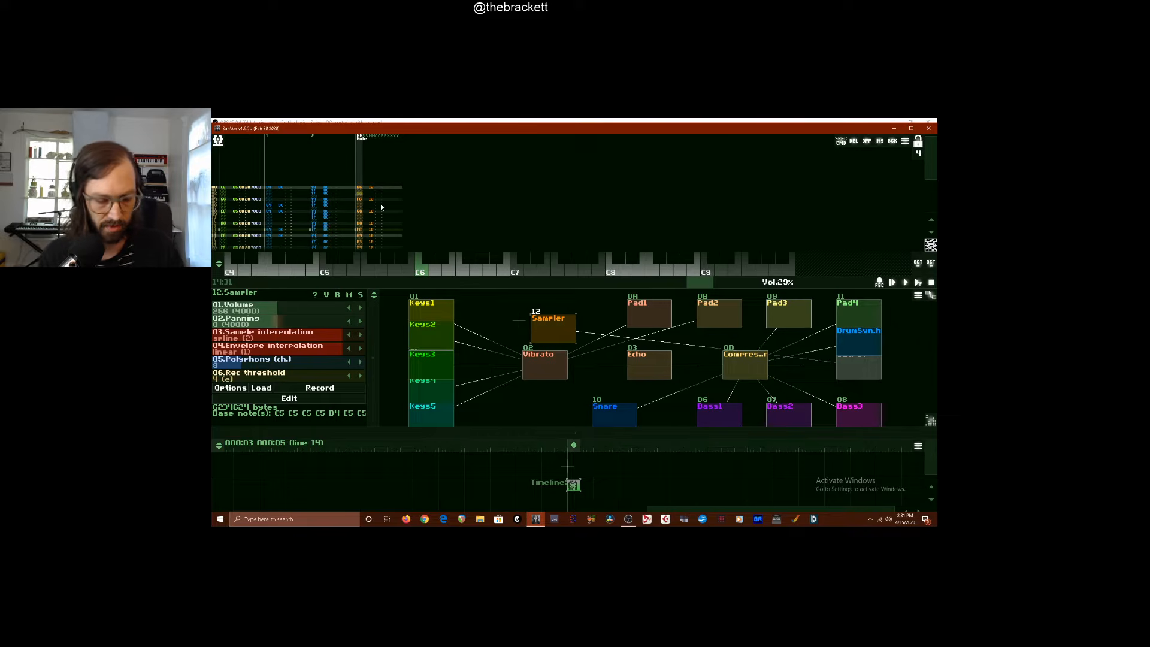
key(space)
key(F6)
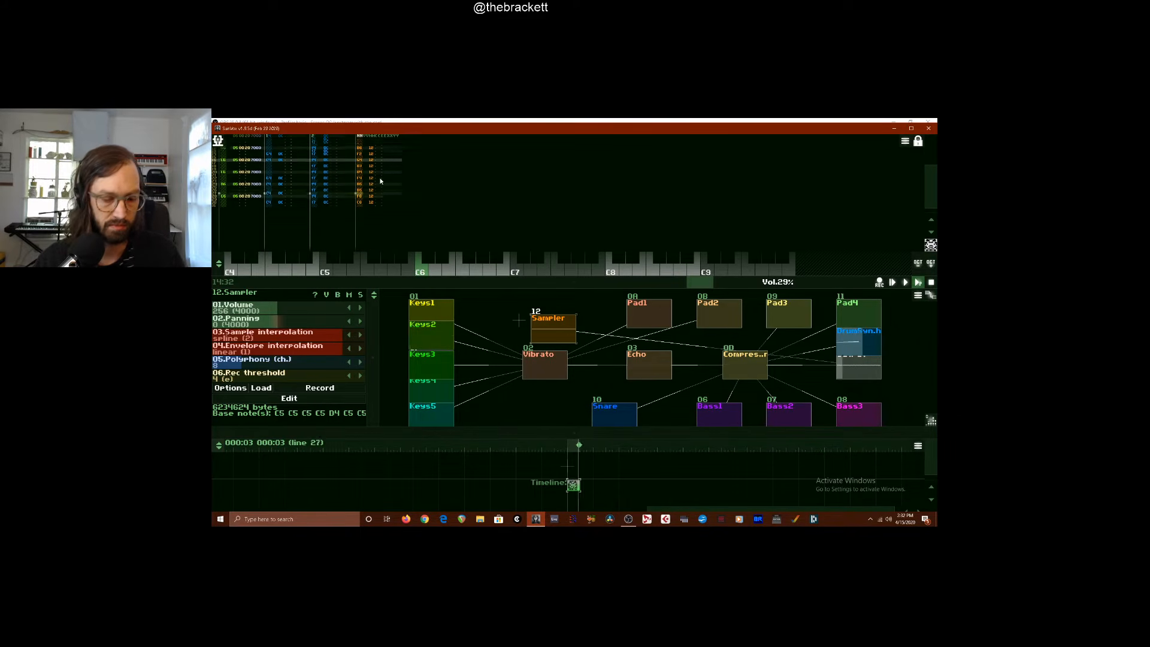
Add effect 0021 and its parameter value beside the fourth track's Sampler notes, and play the result
click(420, 177)
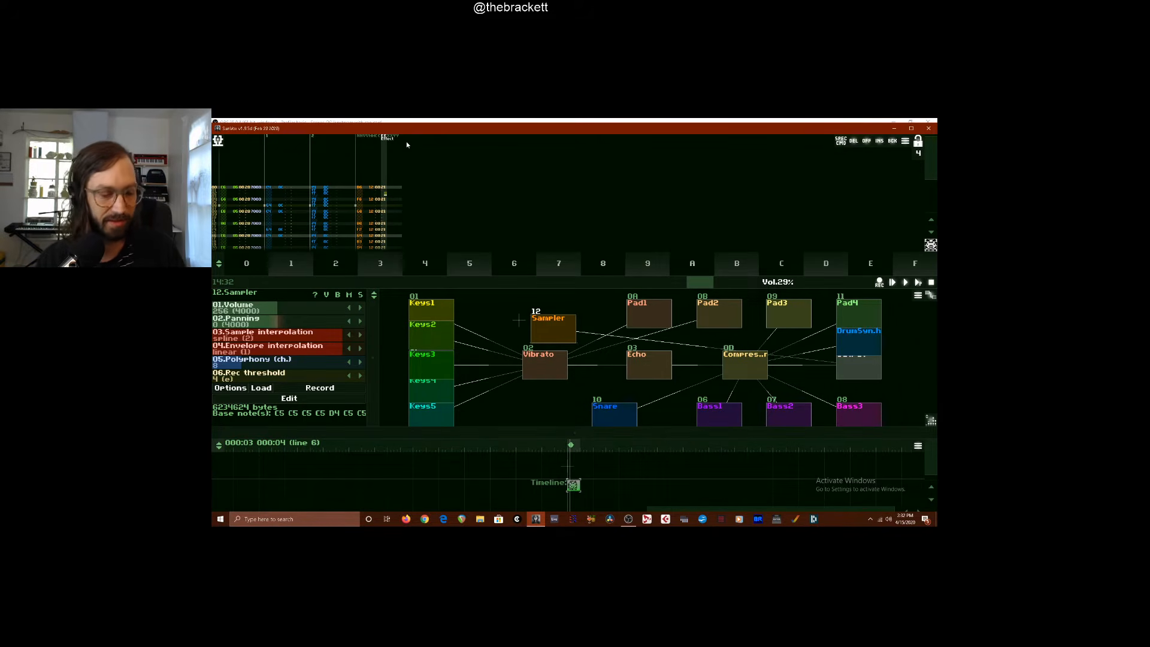
key(space)
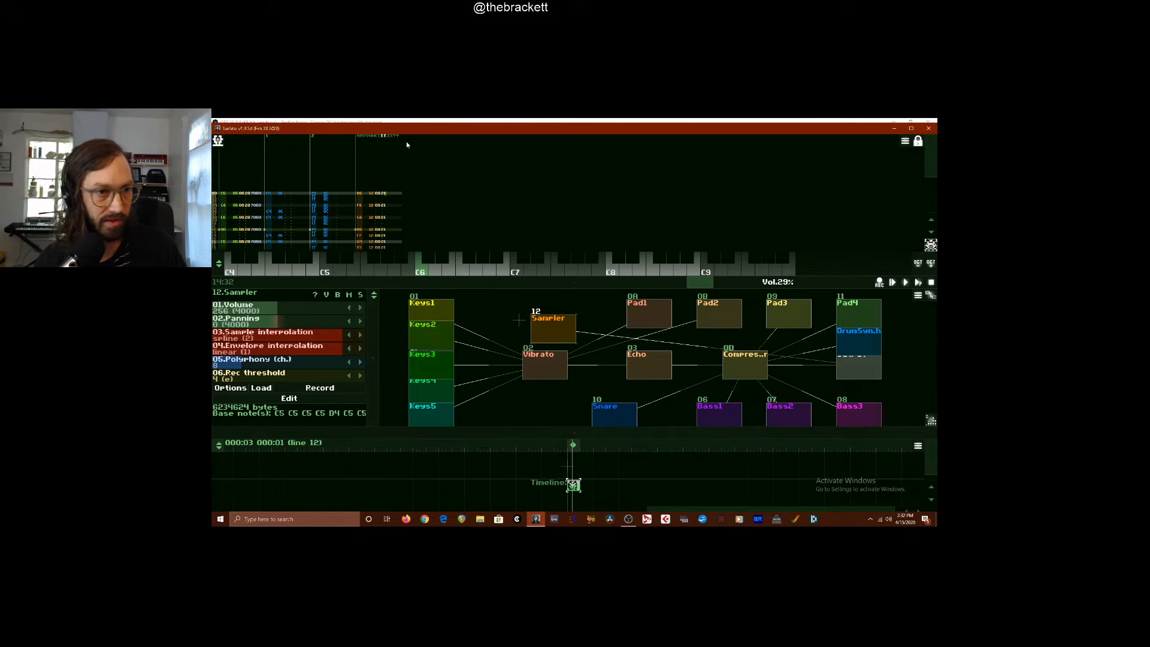
key(space)
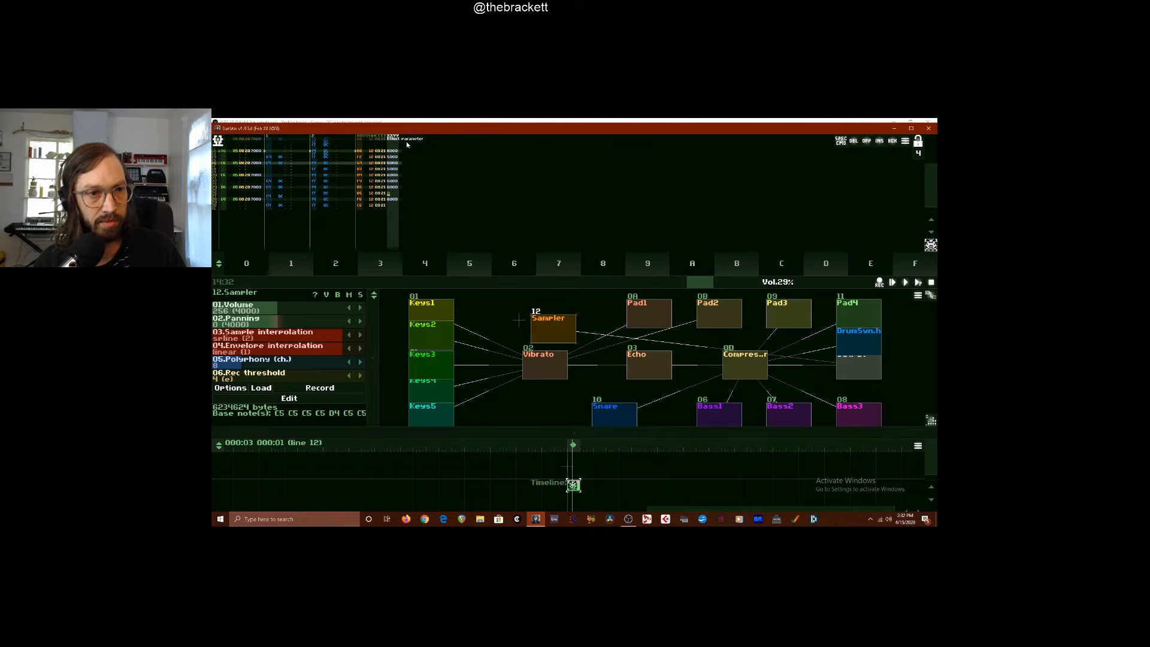
key(Up)
key(Left)
key(Left)
key(Left)
key(Left)
key(Left)
key(Left)
key(Left)
key(Left)
key(Left)
key(Left)
key(Left)
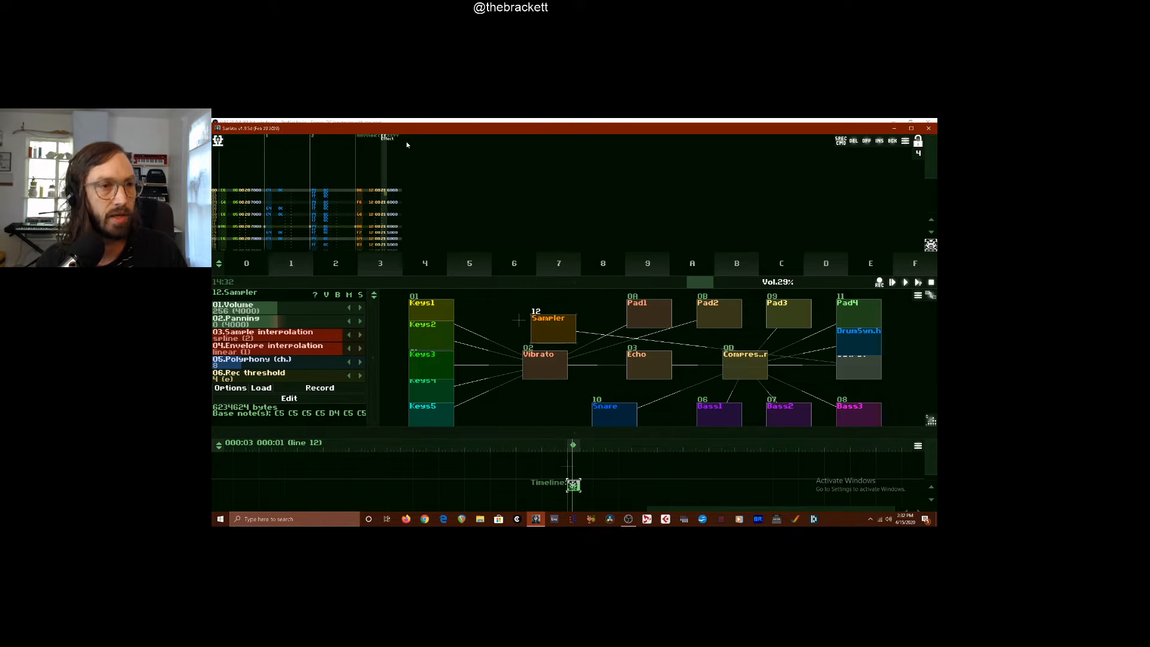
key(space)
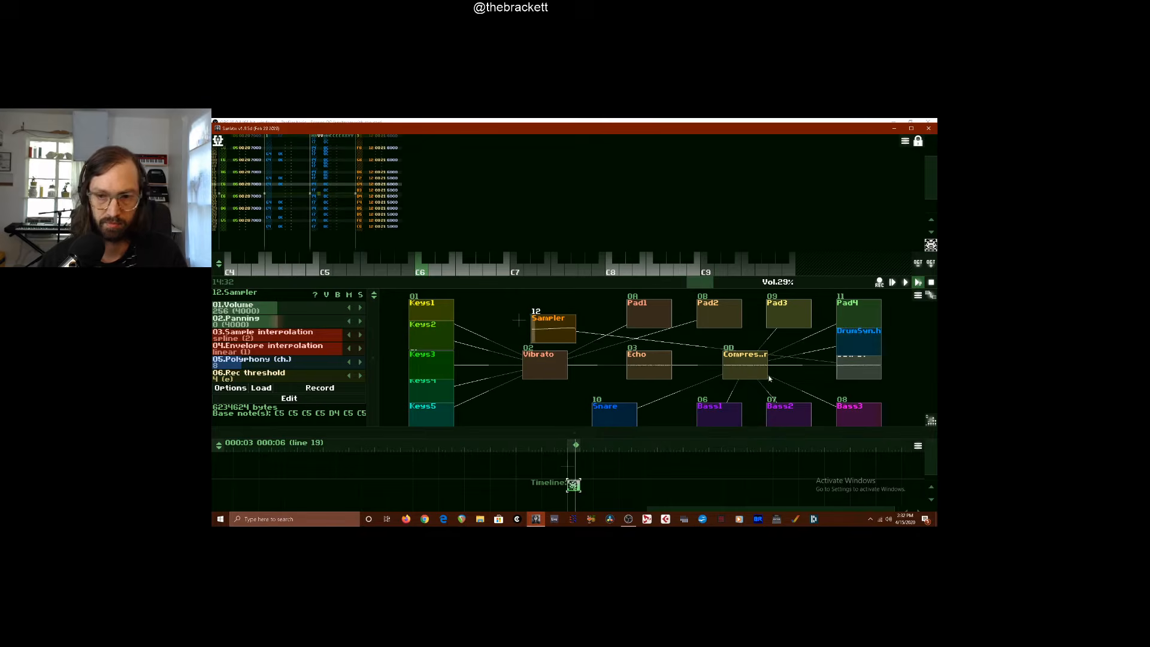
Move the Sampler beside DrumSynth and regroup Pad1 to Pad4 in a row above Vibrato, Echo and the Compressor
drag(559, 334, 832, 350)
drag(727, 315, 658, 311)
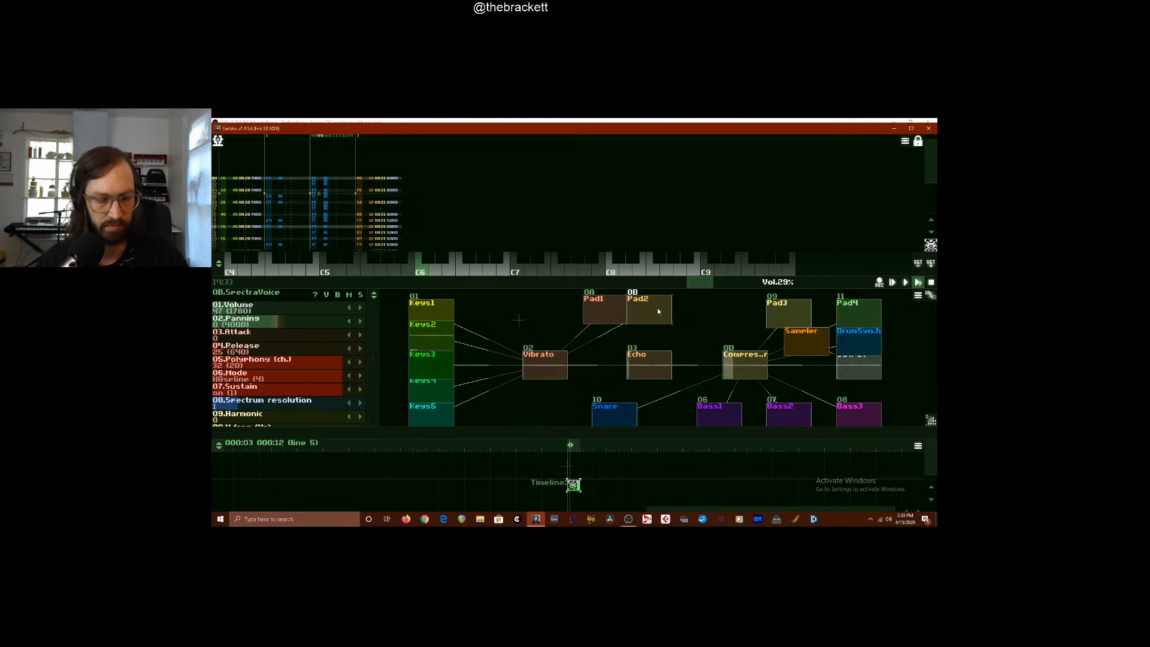
click(784, 317)
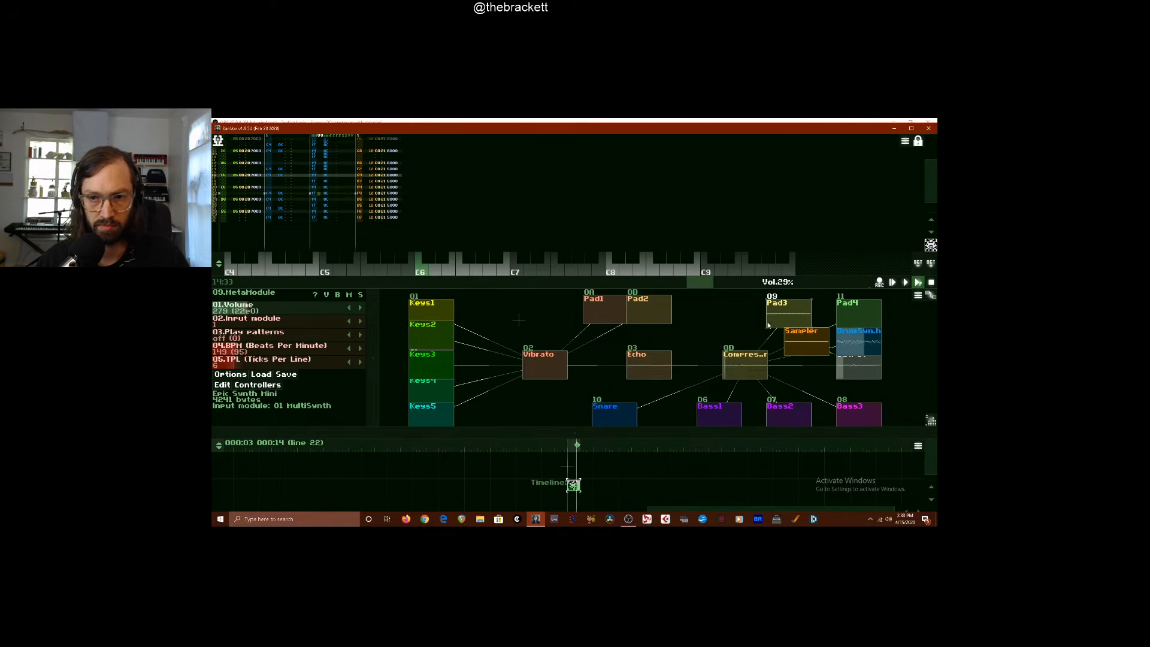
drag(784, 318, 723, 311)
click(586, 311)
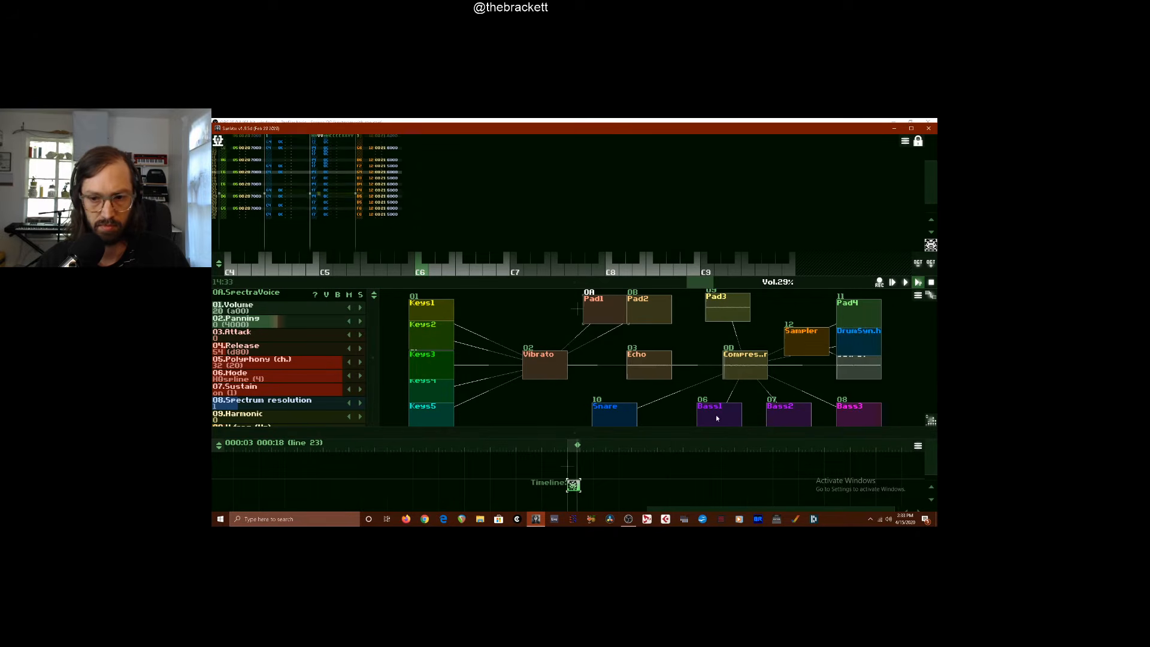
drag(875, 296, 528, 318)
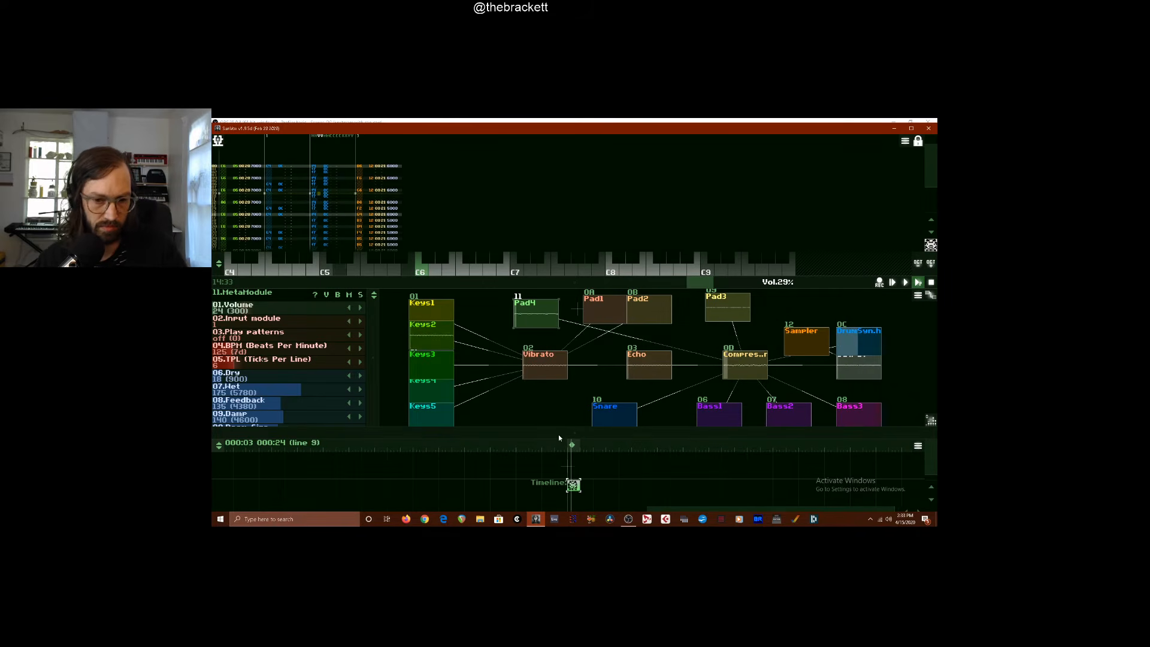
Enlarge the timeline, create a new pattern above the existing one, and repeat the original pattern three more times in a row
drag(564, 433, 564, 343)
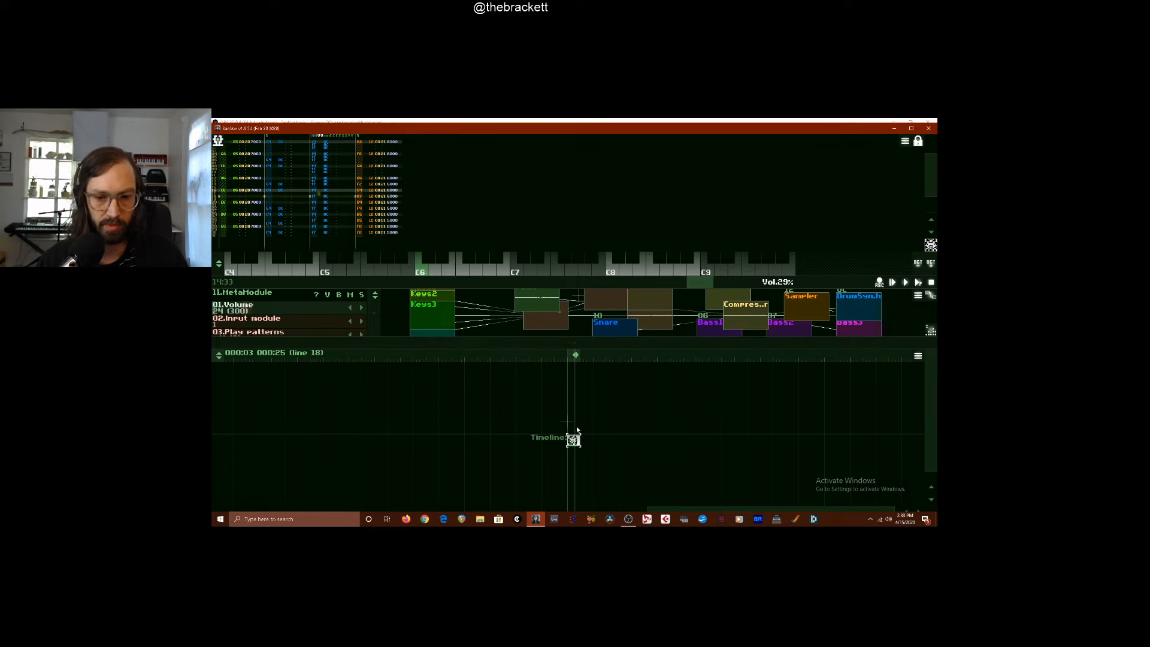
double_click(577, 427)
right_click(576, 430)
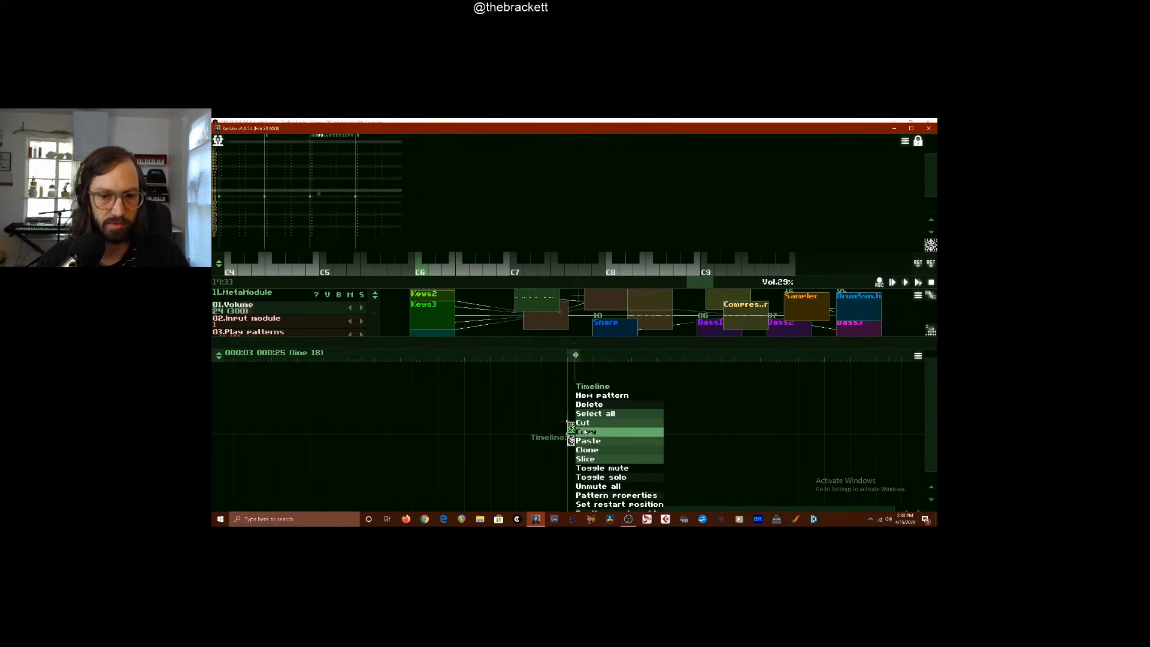
click(529, 407)
click(575, 441)
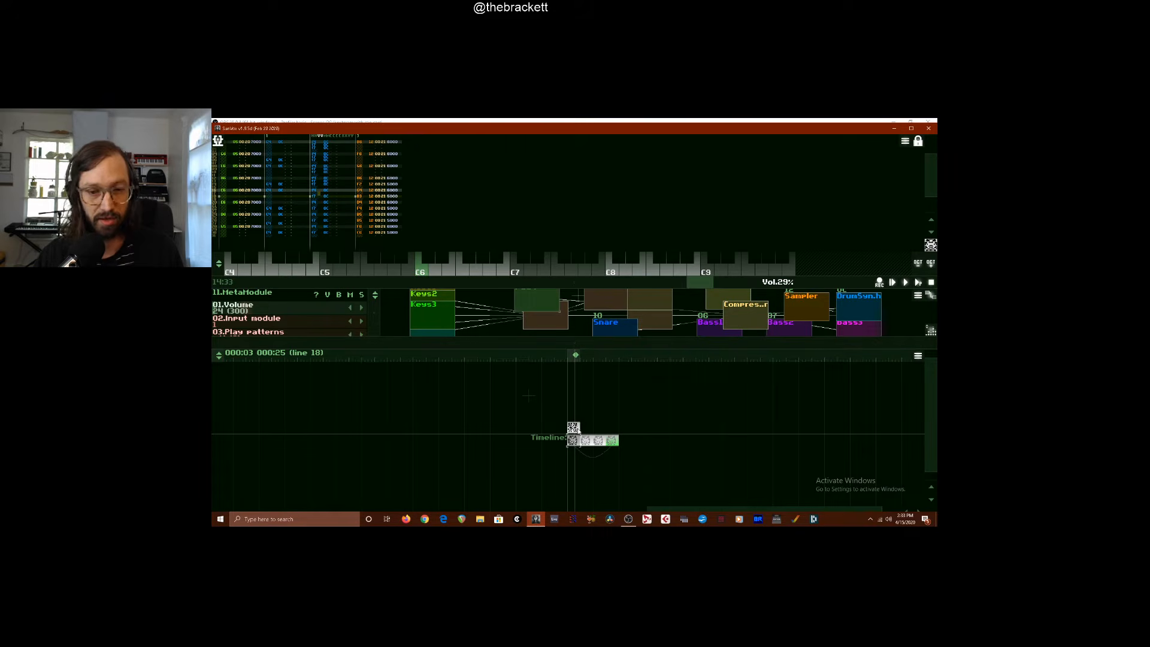
Set the new upper timeline pattern's length to 256 lines in its properties
right_click(578, 429)
double_click(576, 430)
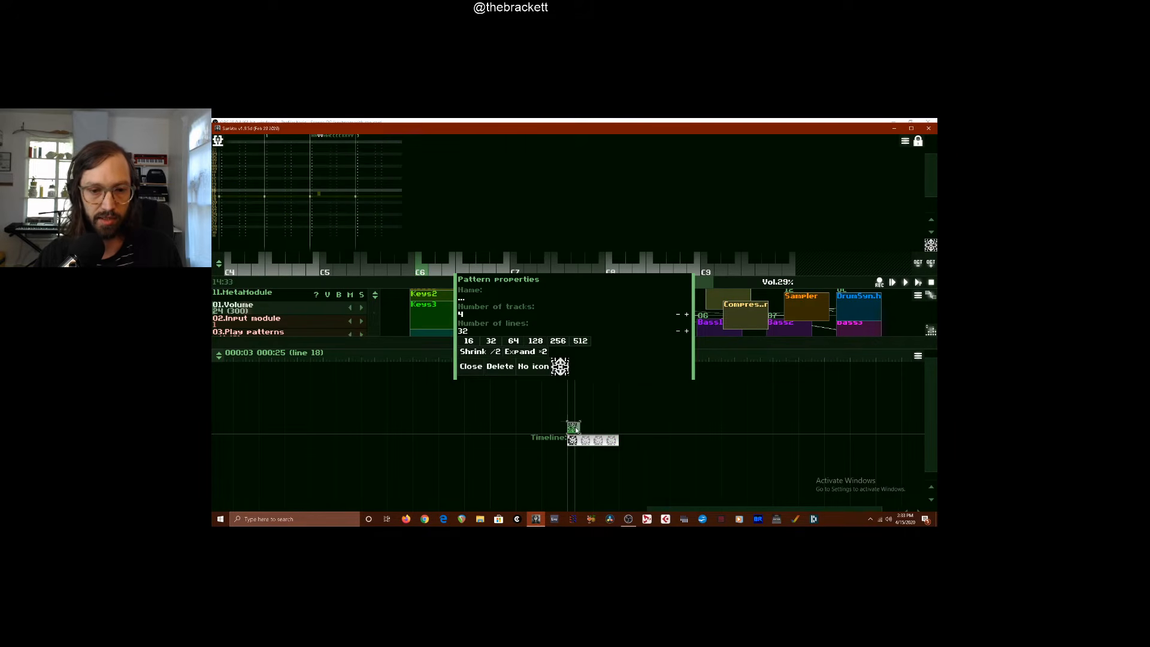
click(561, 344)
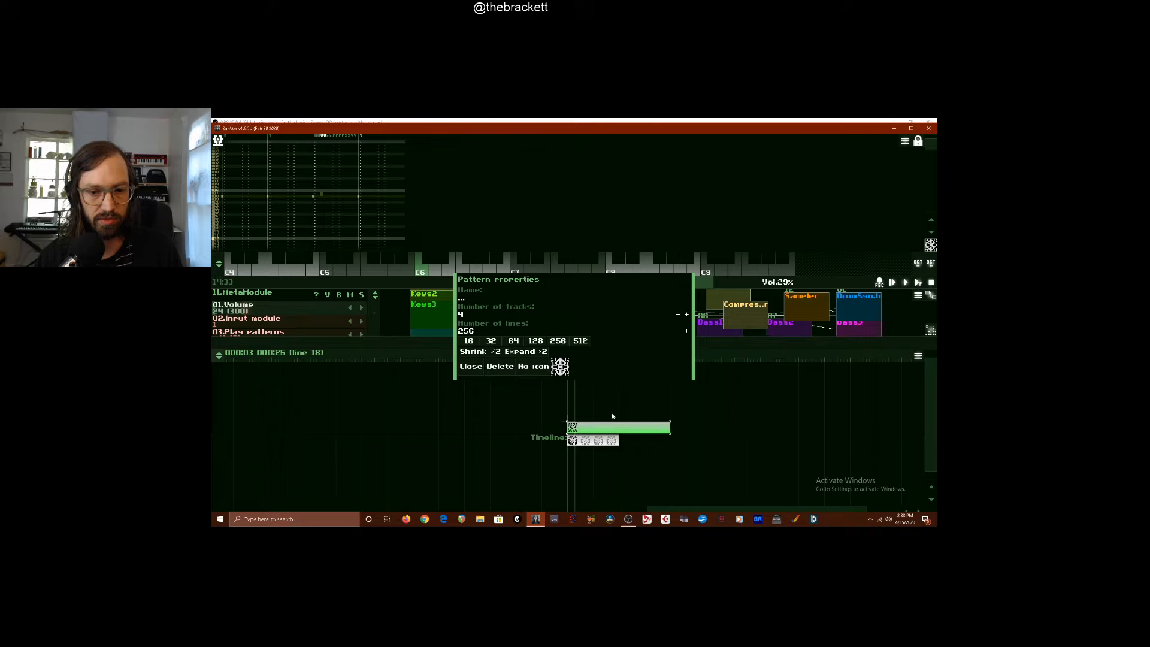
click(472, 368)
Duplicate the short original pattern further along the timeline until its repeats span the full 256-line pattern
mouse_move(636, 432)
mouse_down()
mouse_move(562, 416)
mouse_move(657, 436)
mouse_move(643, 433)
mouse_up()
click(615, 441)
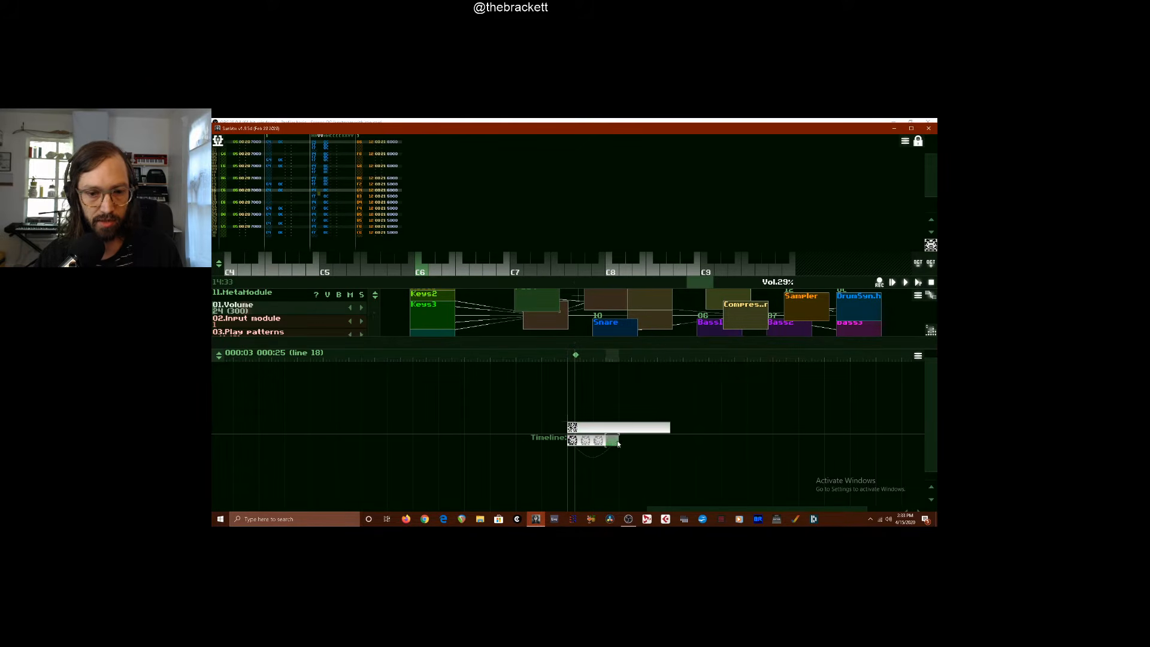
key(ctrl+d)
key(ctrl+d)
key(ctrl+d)
key(ctrl+d)
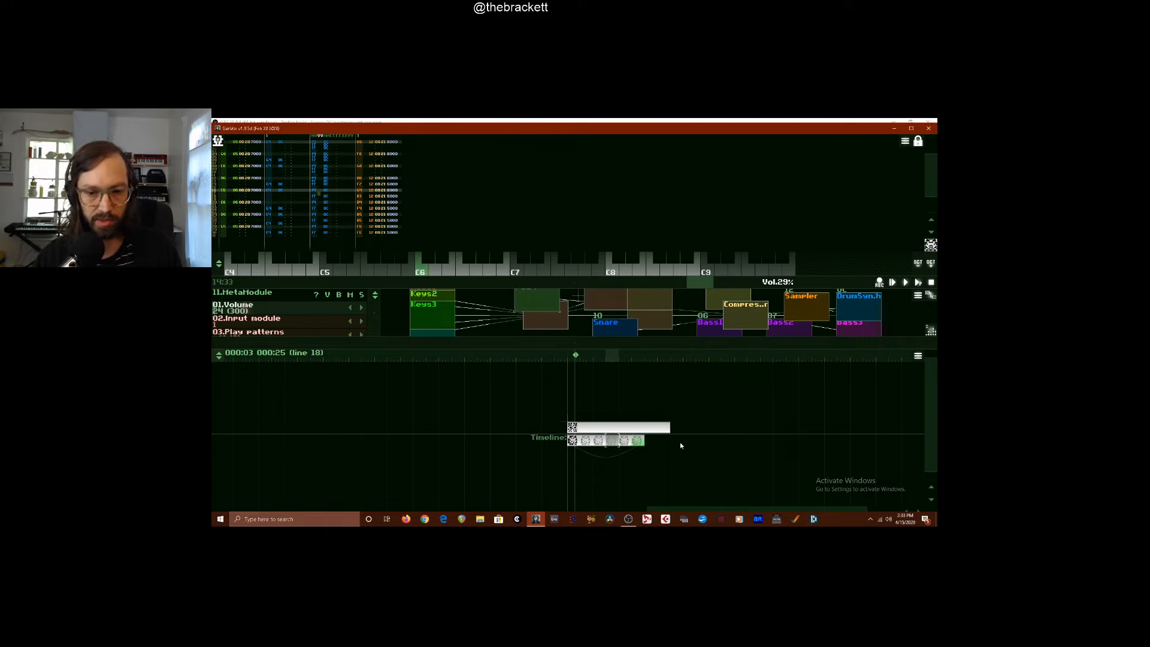
click(572, 442)
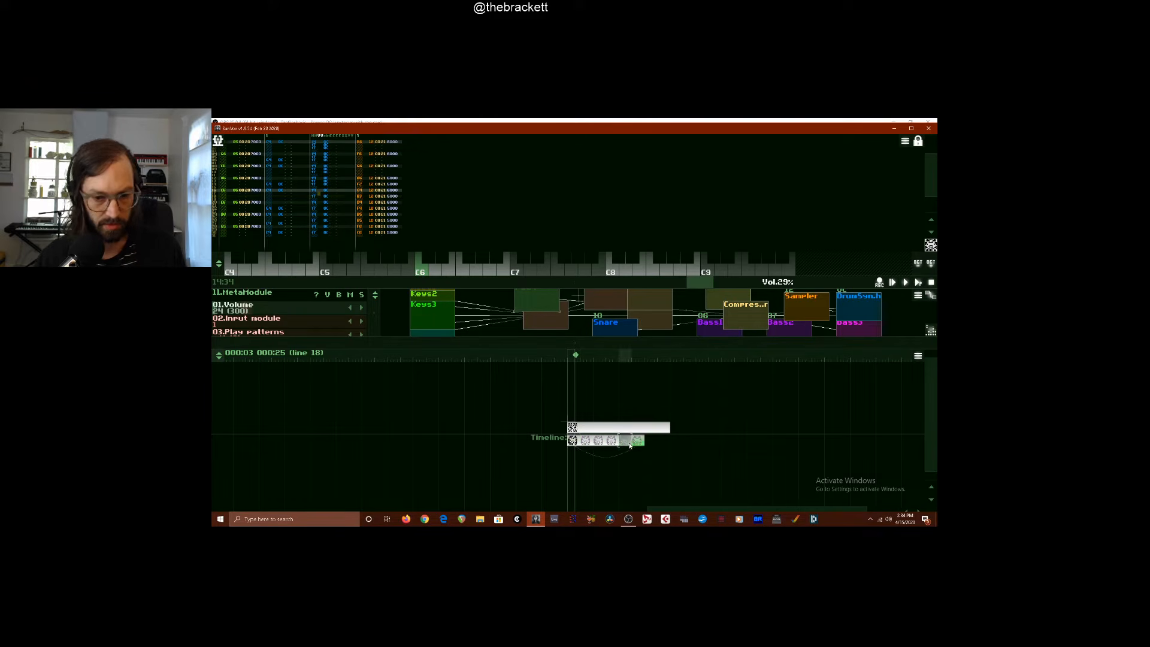
Select the 256-line pattern, play the project while checking the audio levels in OBS, and return the playhead to line 0
click(577, 429)
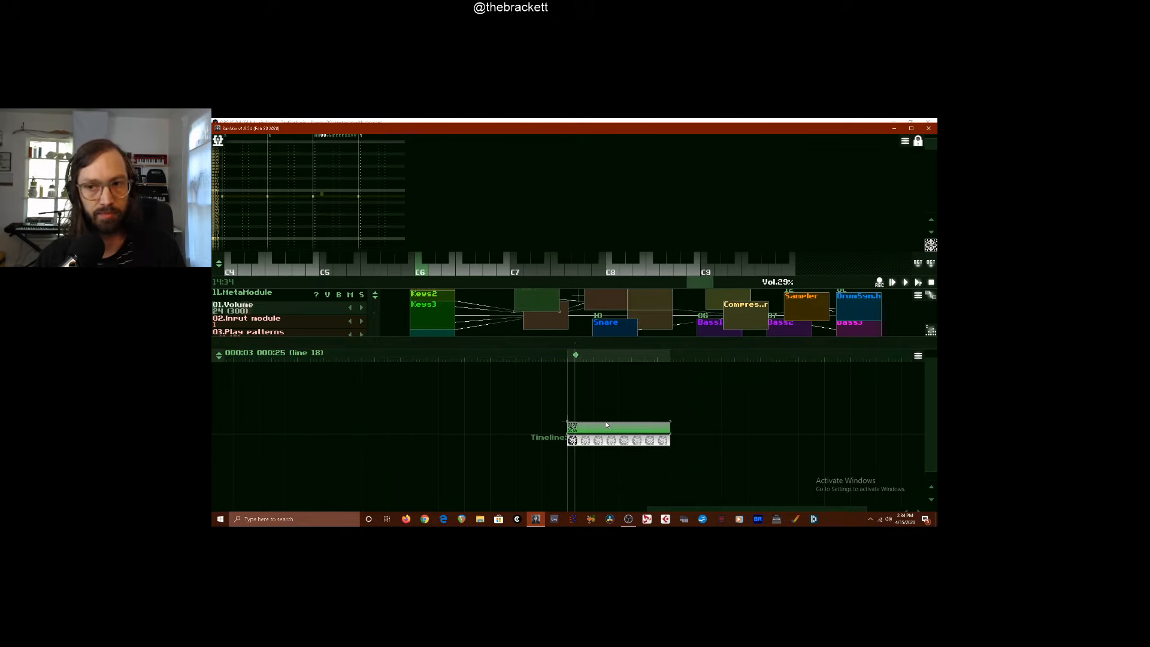
click(920, 285)
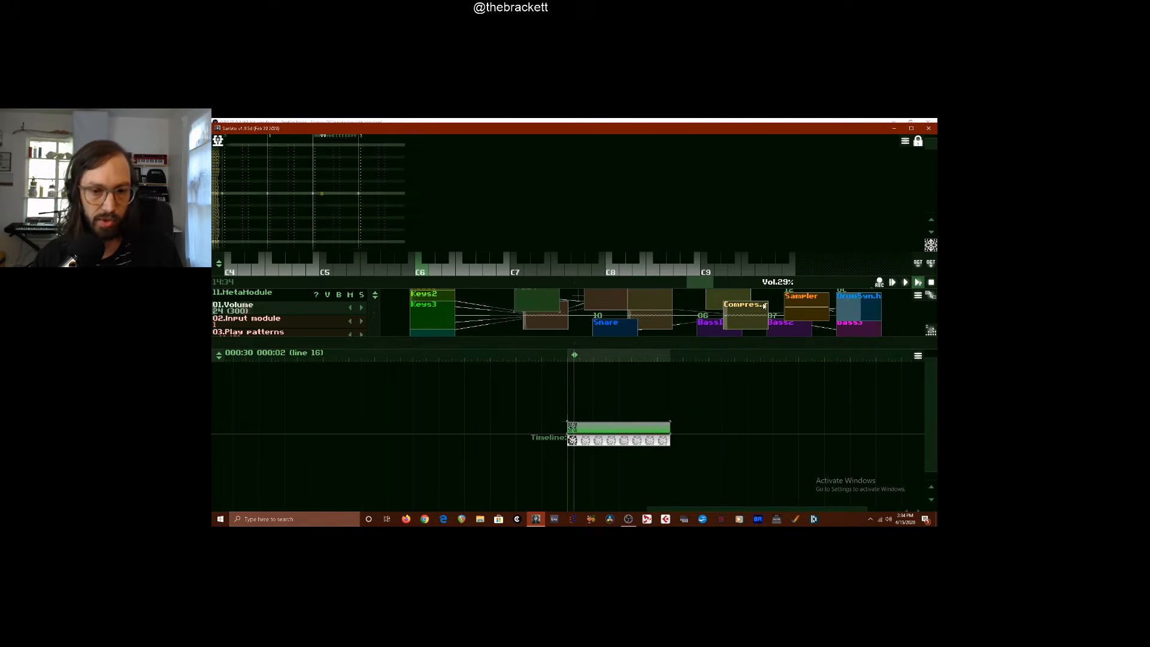
click(630, 519)
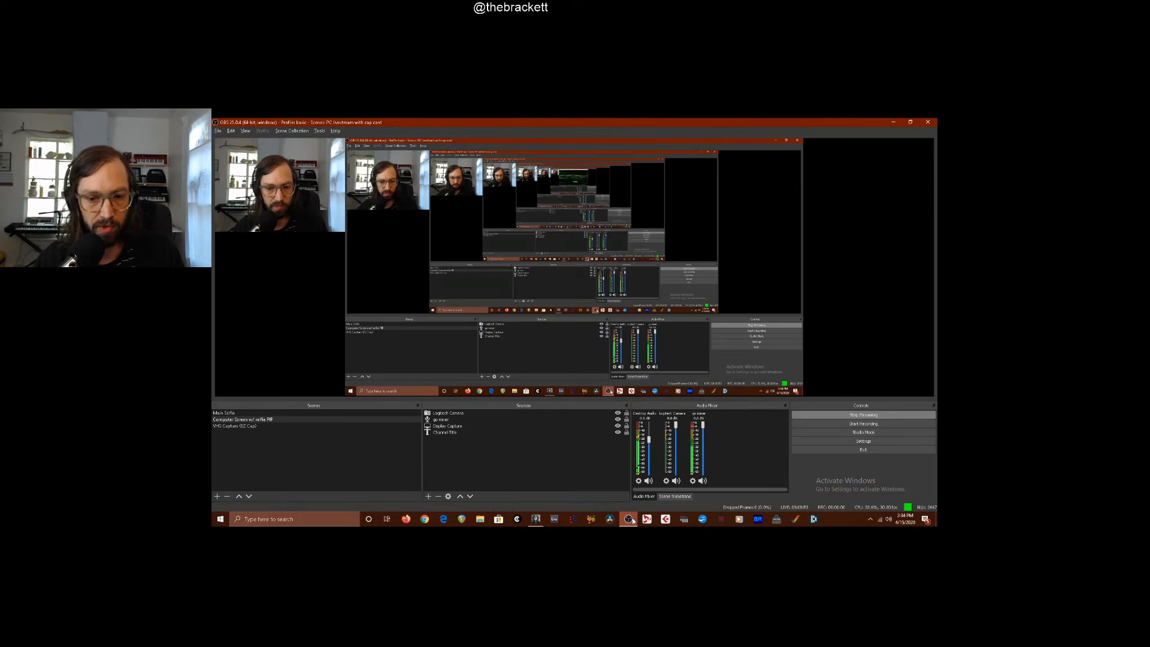
click(630, 519)
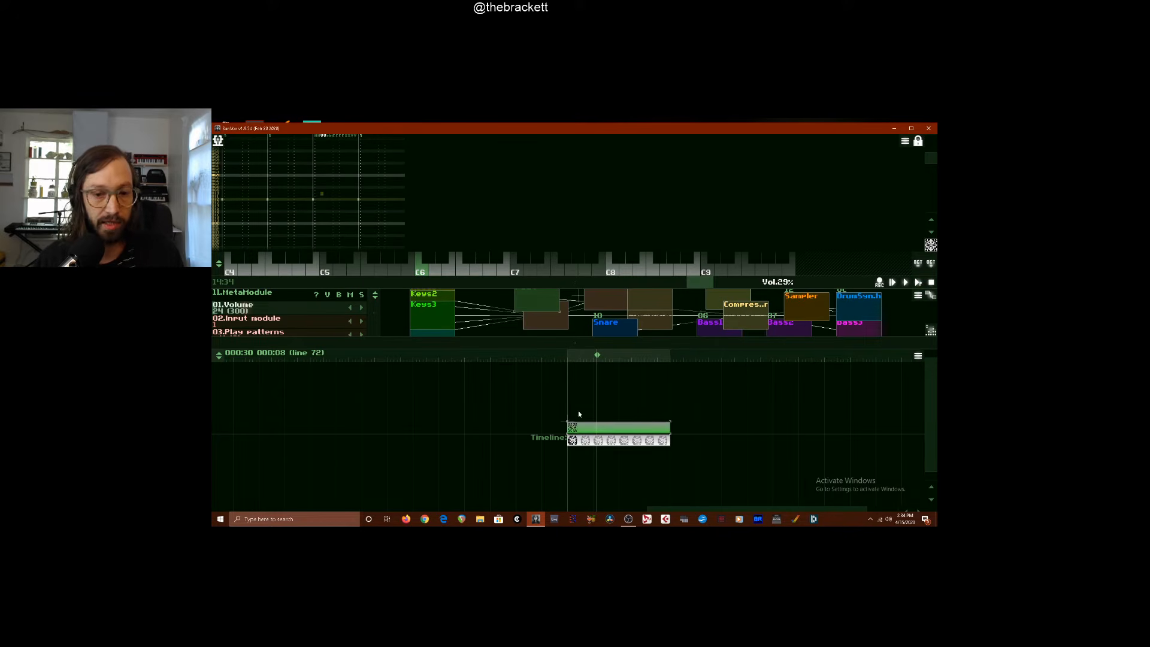
click(571, 355)
click(569, 353)
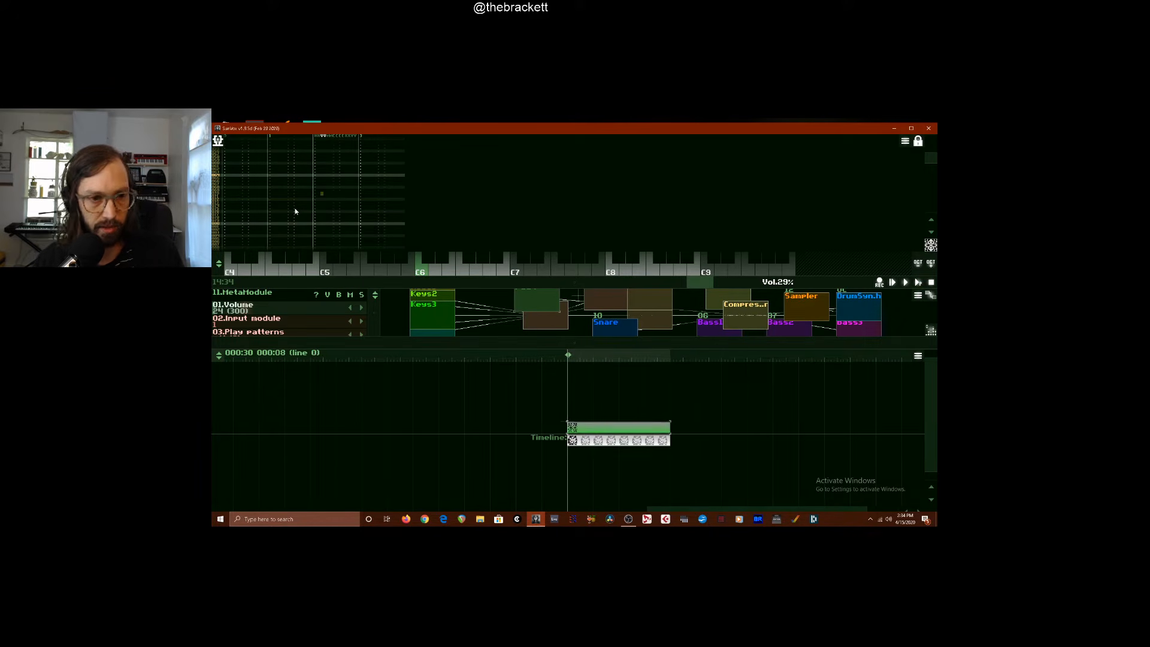
Enlarge the module area, audition Pad3 and Keys5, and set Keys5 to a square waveform with volume 10
drag(527, 343, 527, 426)
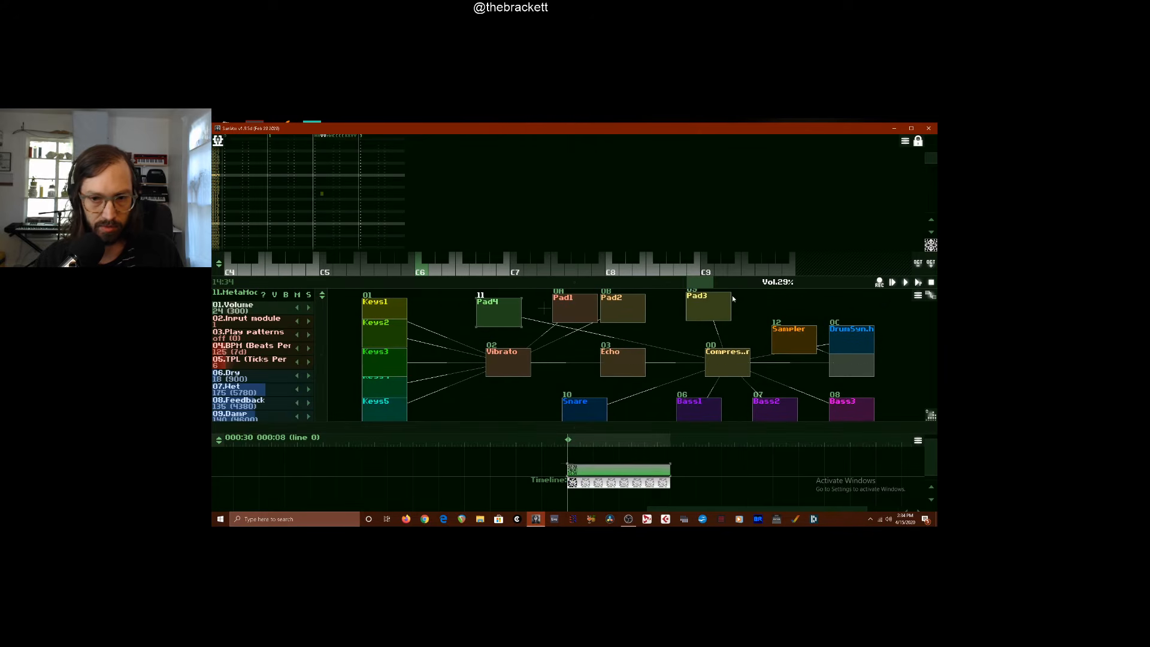
click(718, 305)
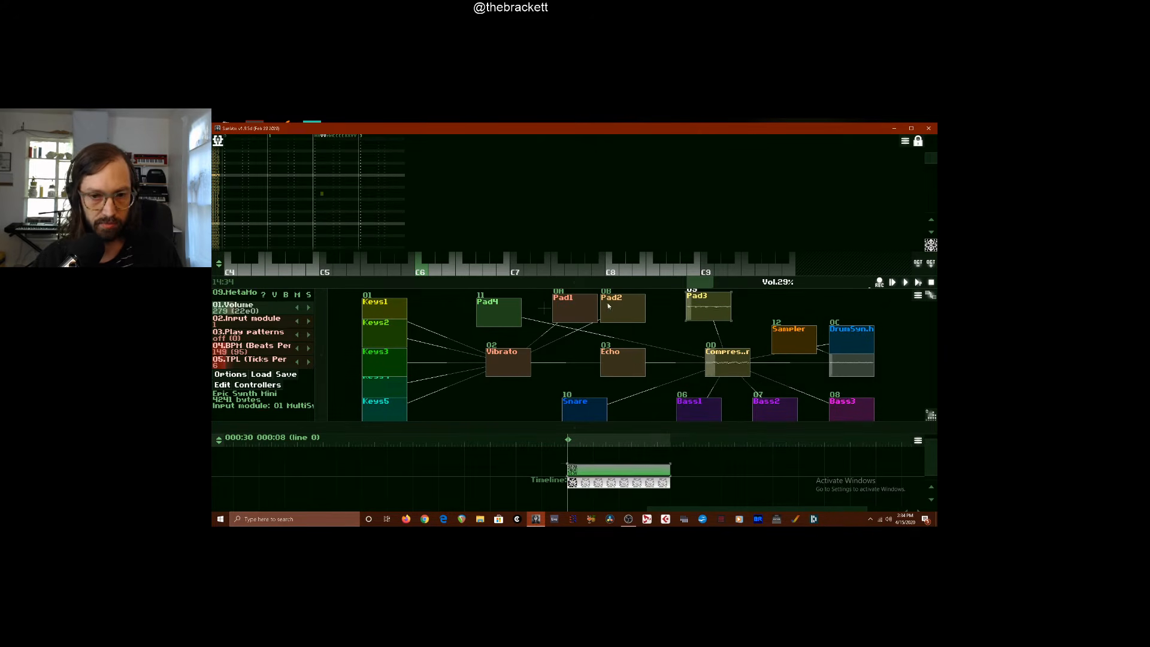
click(387, 404)
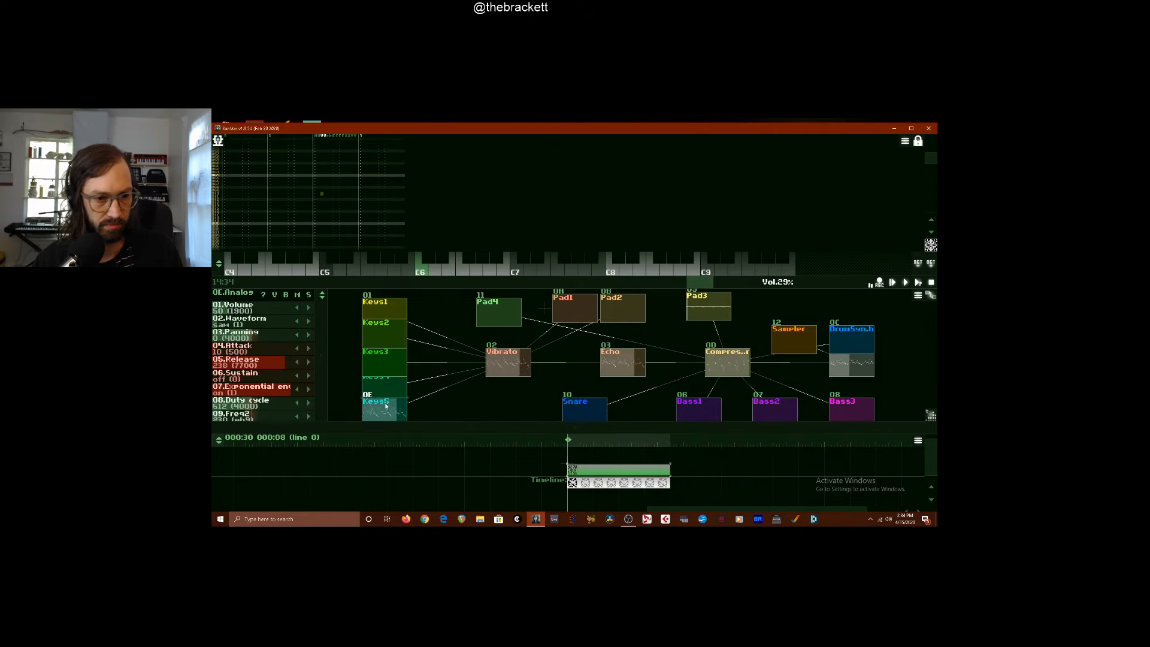
drag(290, 310, 386, 338)
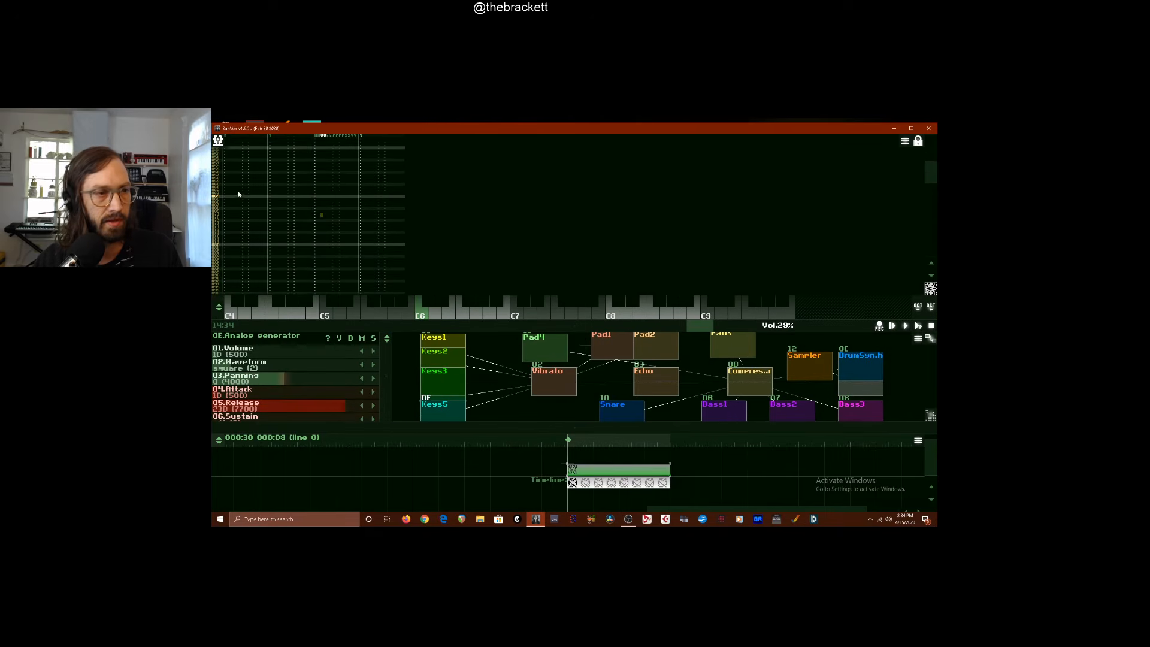
Enter four Keys5 notes at four-line intervals from line 0 of the long pattern's first track, and play them
scroll(240, 193, up, 2)
scroll(239, 194, up, 10)
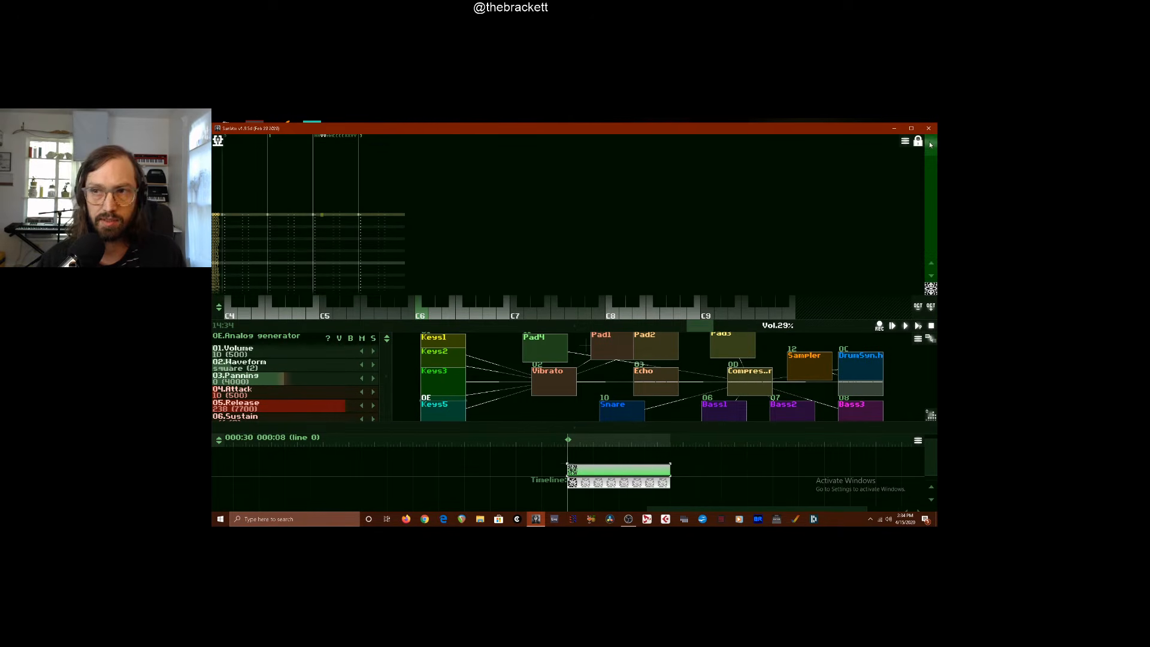
click(262, 214)
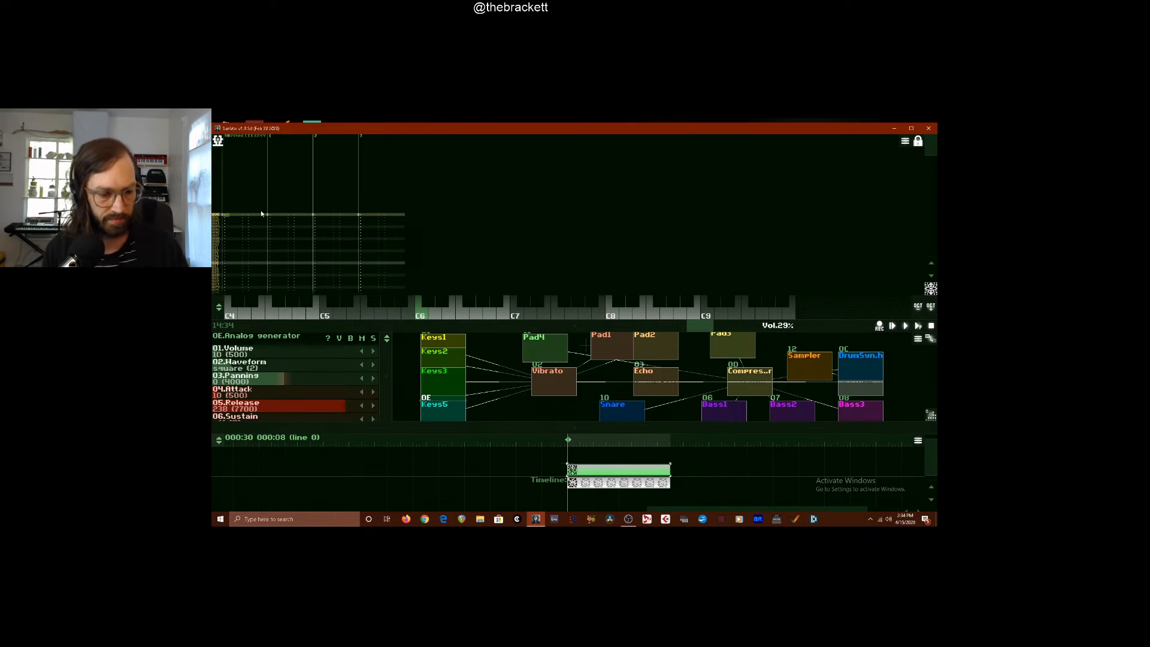
key(space)
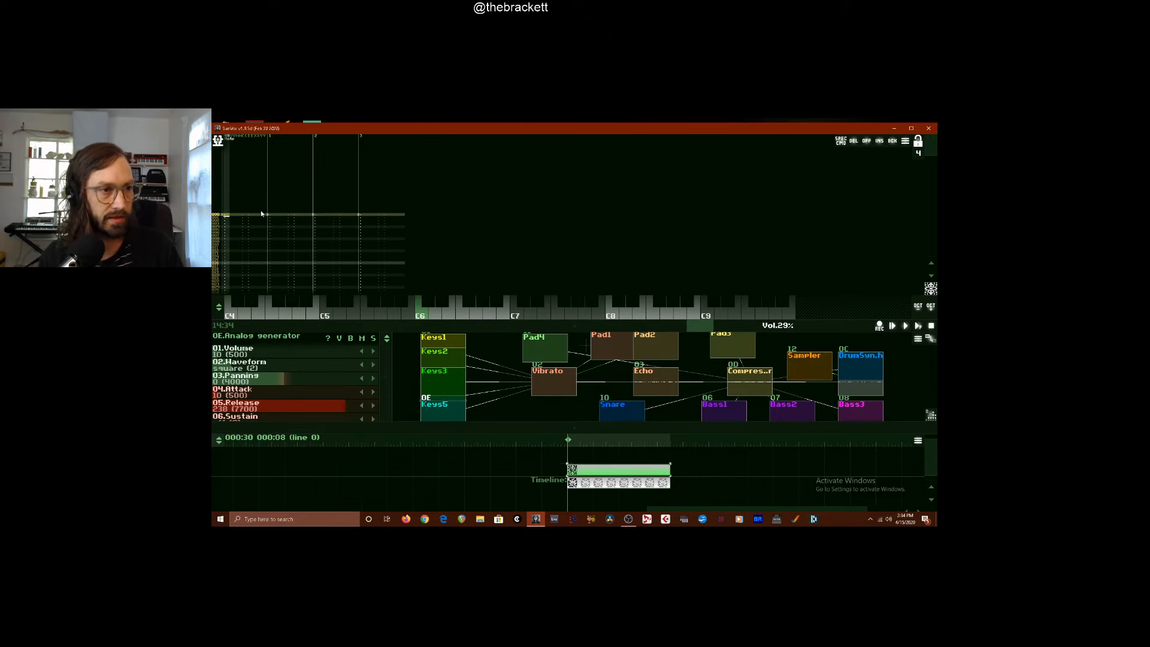
key(z)
key(z)
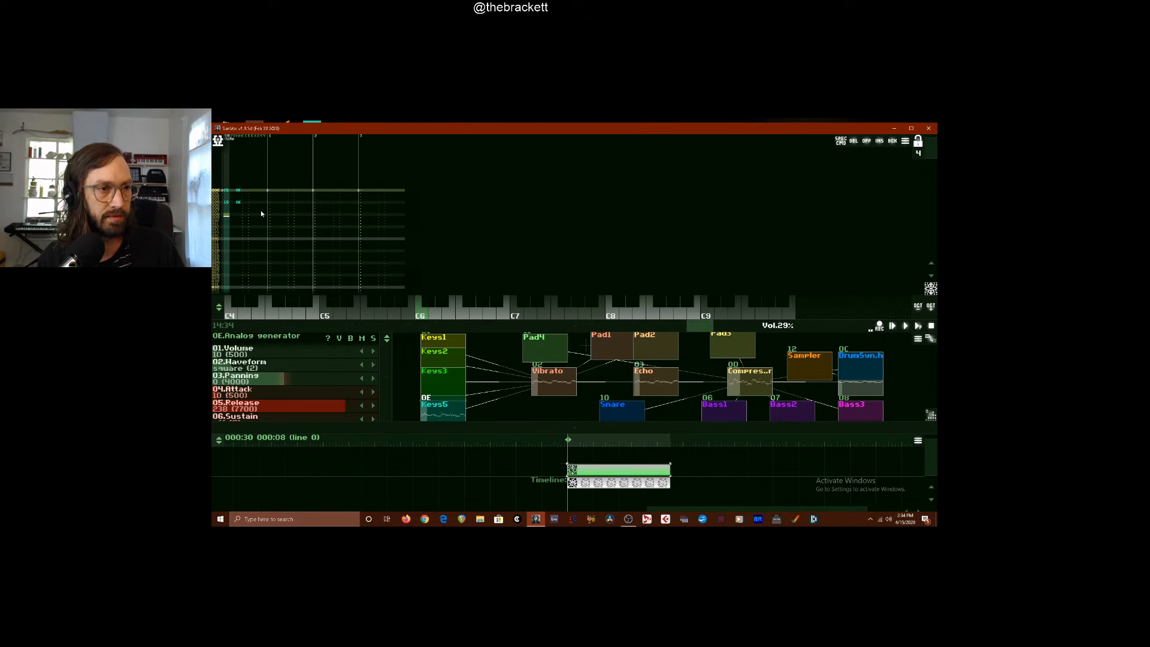
key(m)
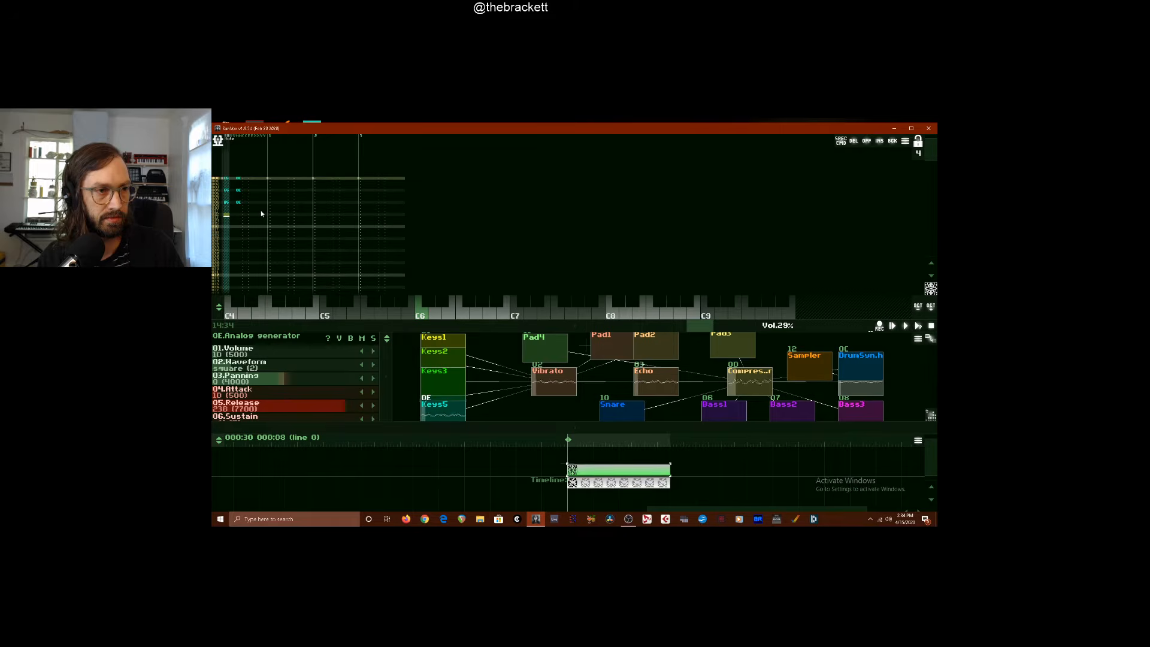
key(m)
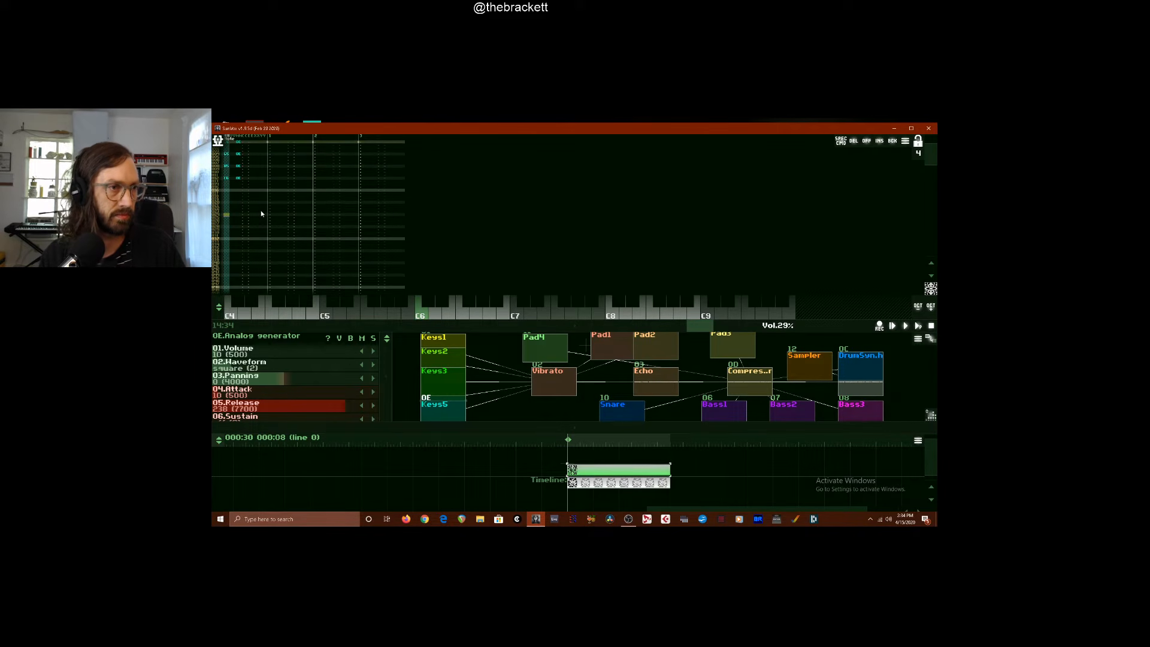
key(space)
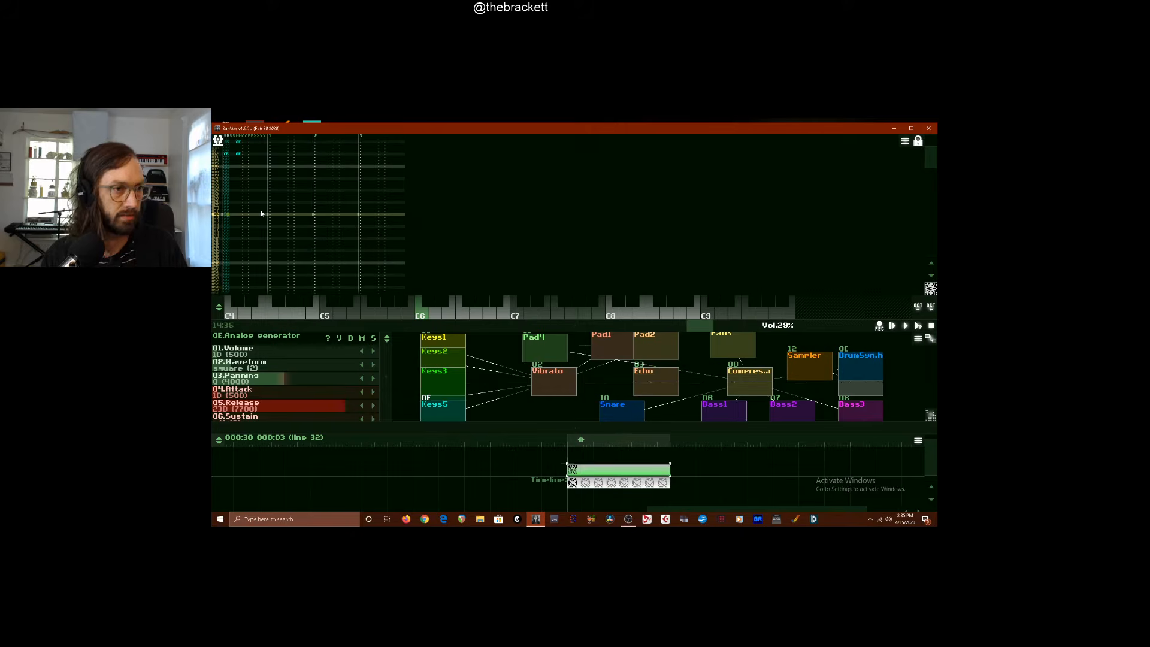
Enter four more Keys5 notes at four-line intervals from line 32 of the first track, and play the result
key(space)
key(x)
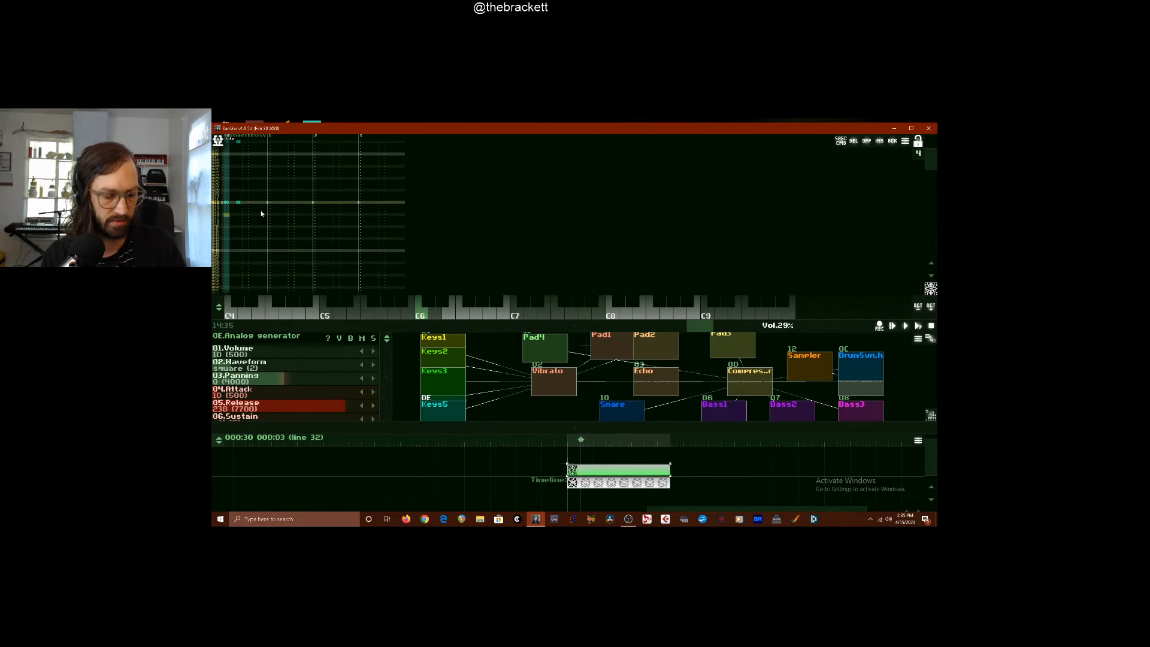
key(c)
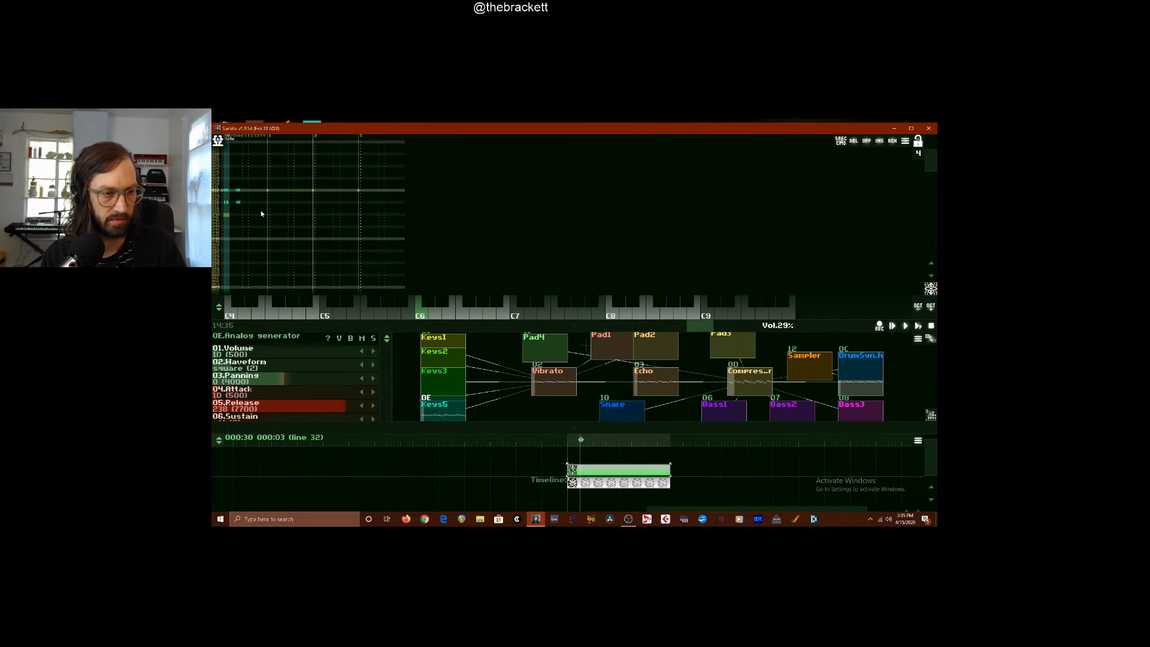
key(m)
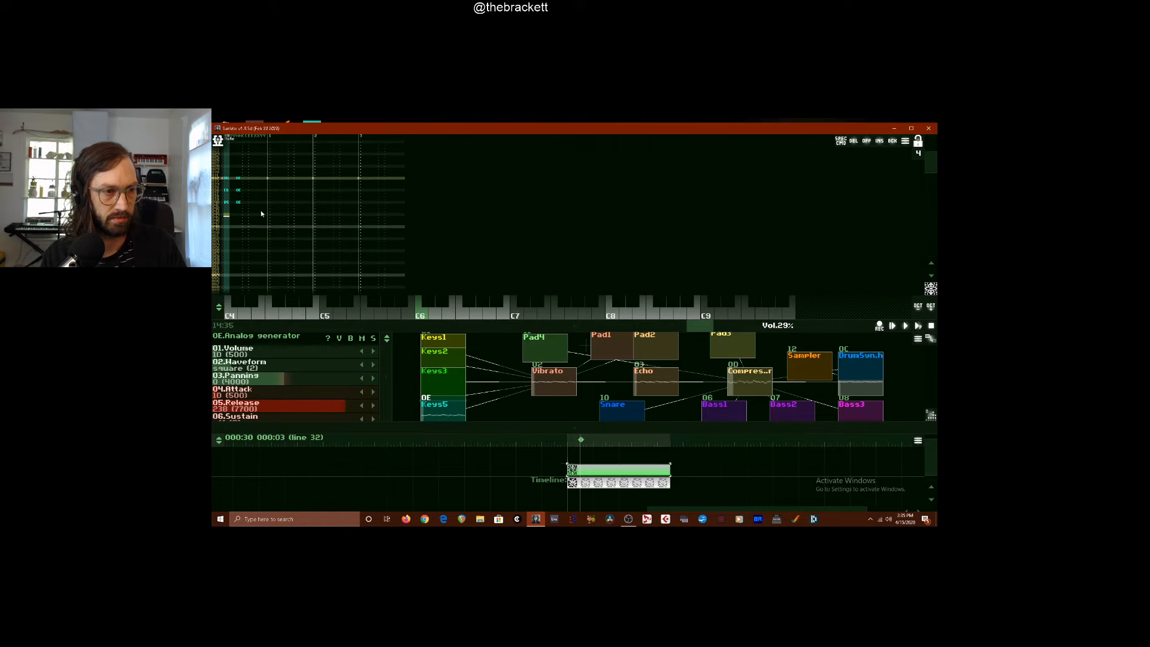
key(q)
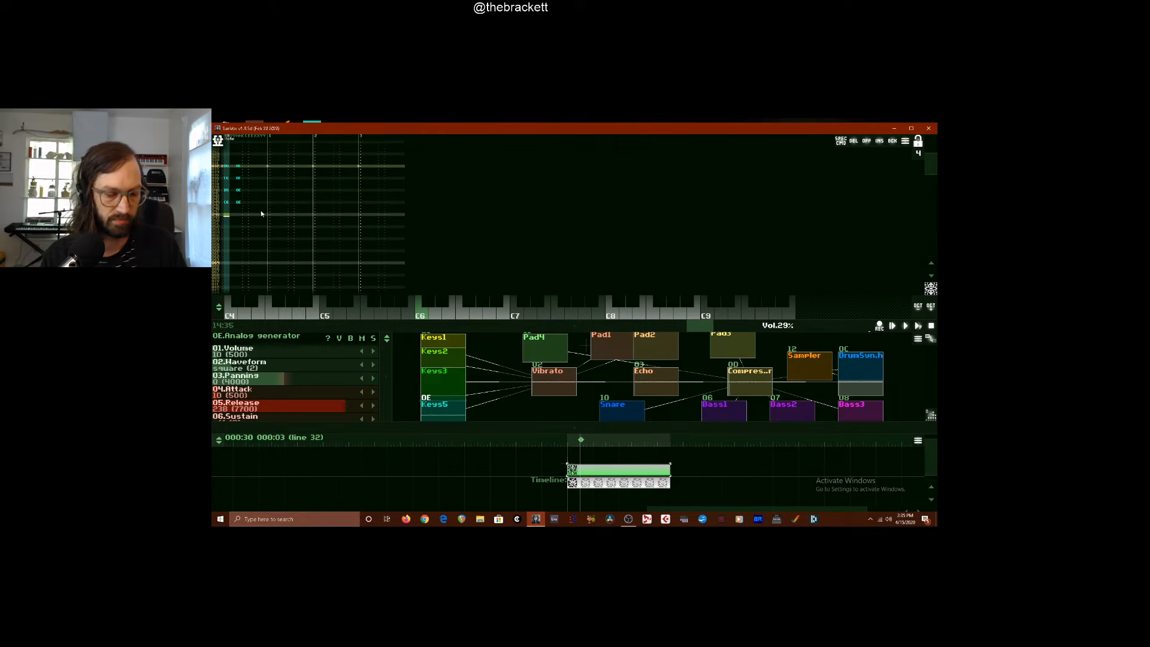
key(Return)
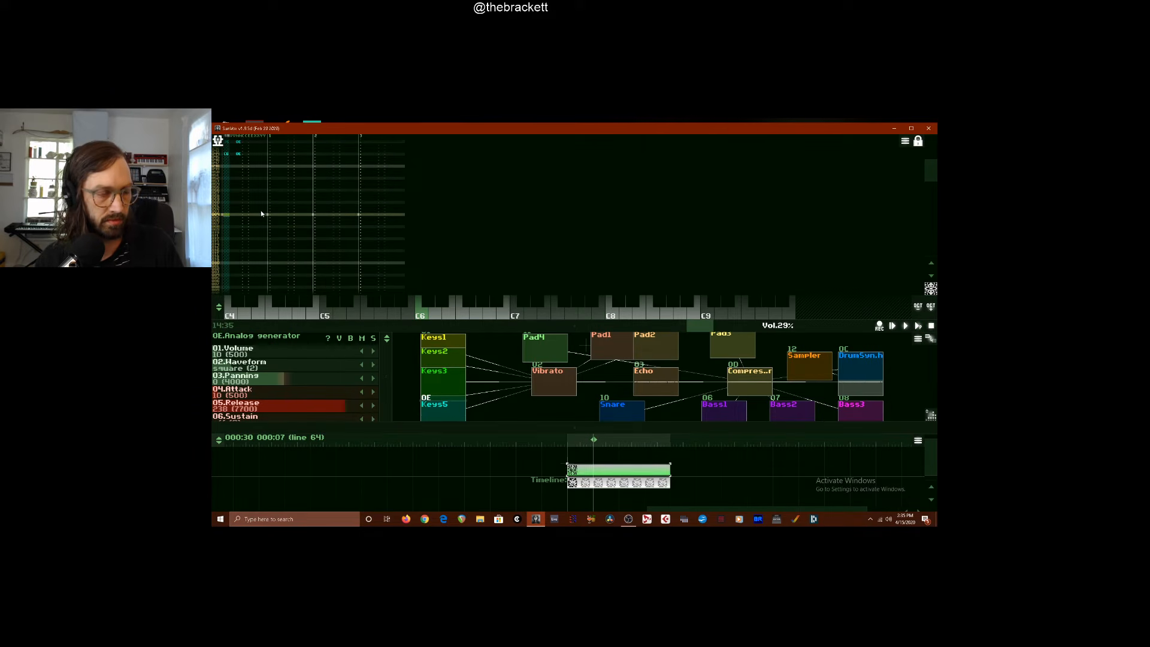
Enter two Keys5 notes on lines 64 and 68 of the first track
key(space)
key(i)
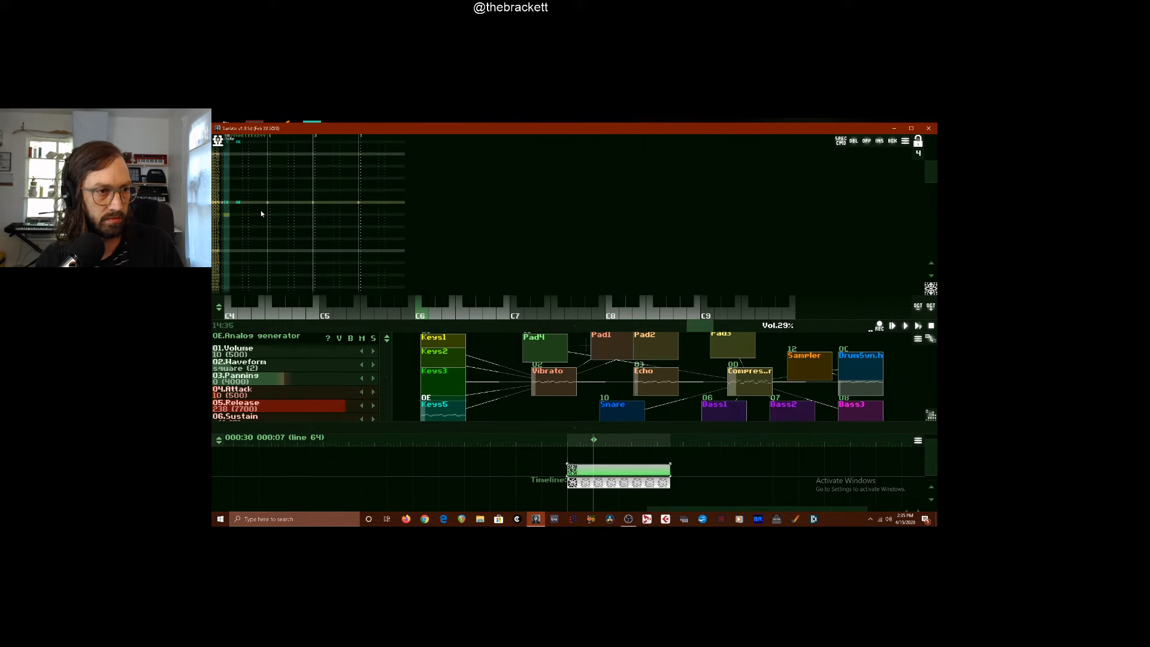
key(u)
Add a Keys5 harmony note on the second track, level with the first track's note on line 68
key(Right)
key(Right)
key(Right)
key(Right)
key(Right)
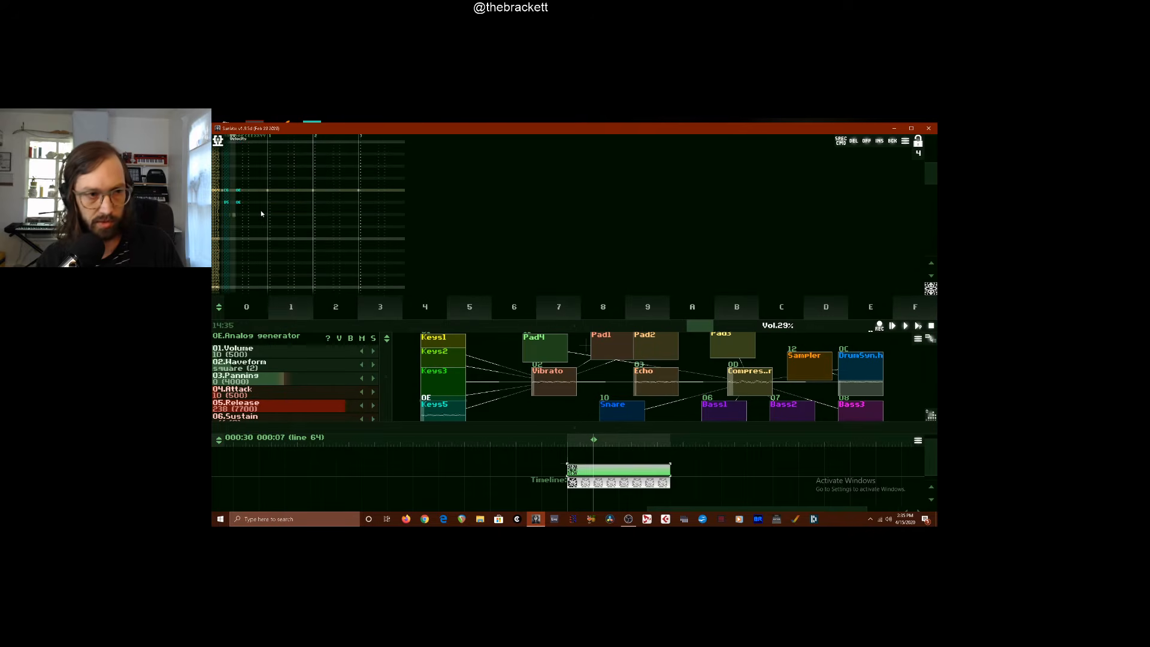
key(Right)
key(Right)
key(Right)
key(Right)
key(Right)
key(Right)
key(Right)
key(Right)
key(Right)
key(Up)
key(Up)
key(Up)
key(Up)
key(Up)
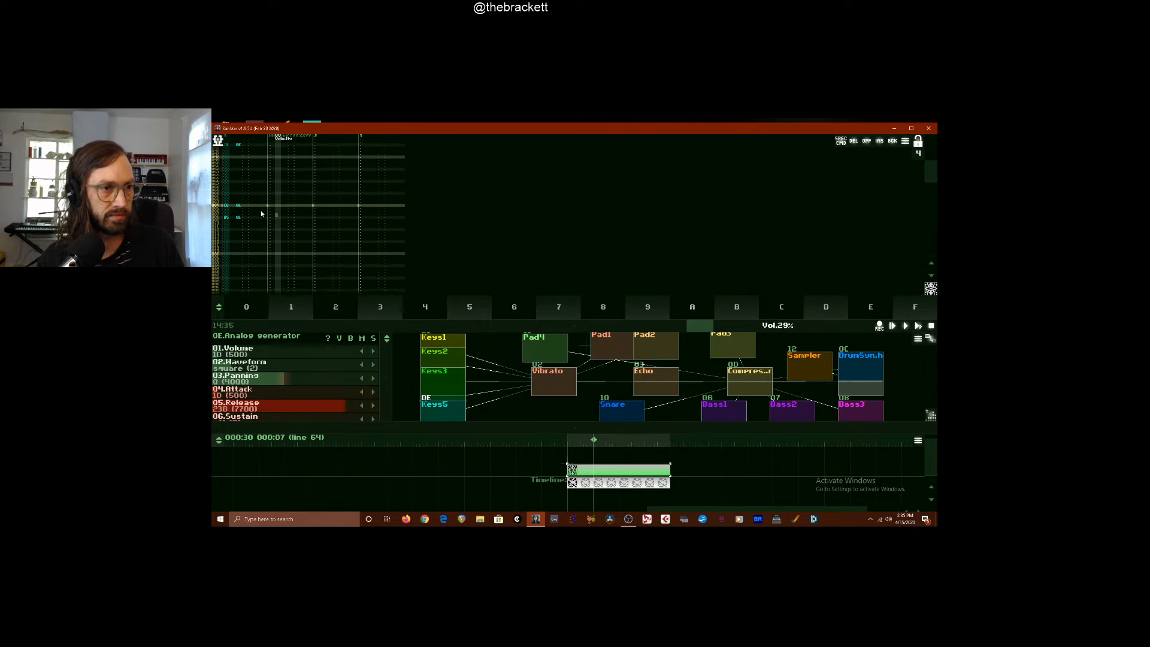
key(Left)
key(i)
key(Right)
key(Right)
key(Right)
key(Right)
key(Right)
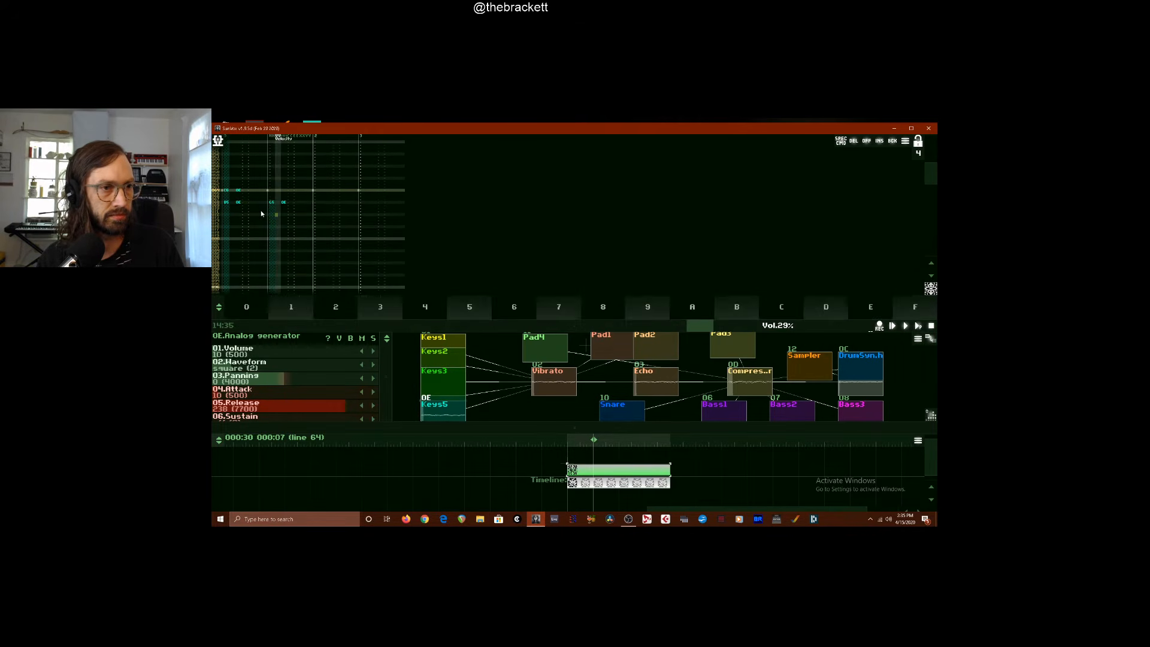
Add a Keys5 harmony note on line 68 of the third track, replace it with a different pitch, and play the result
key(Right)
key(Right)
key(Right)
key(Right)
key(Right)
key(Right)
key(Right)
key(Right)
key(Right)
key(Up)
key(Up)
key(Up)
key(Up)
key(Left)
key(r)
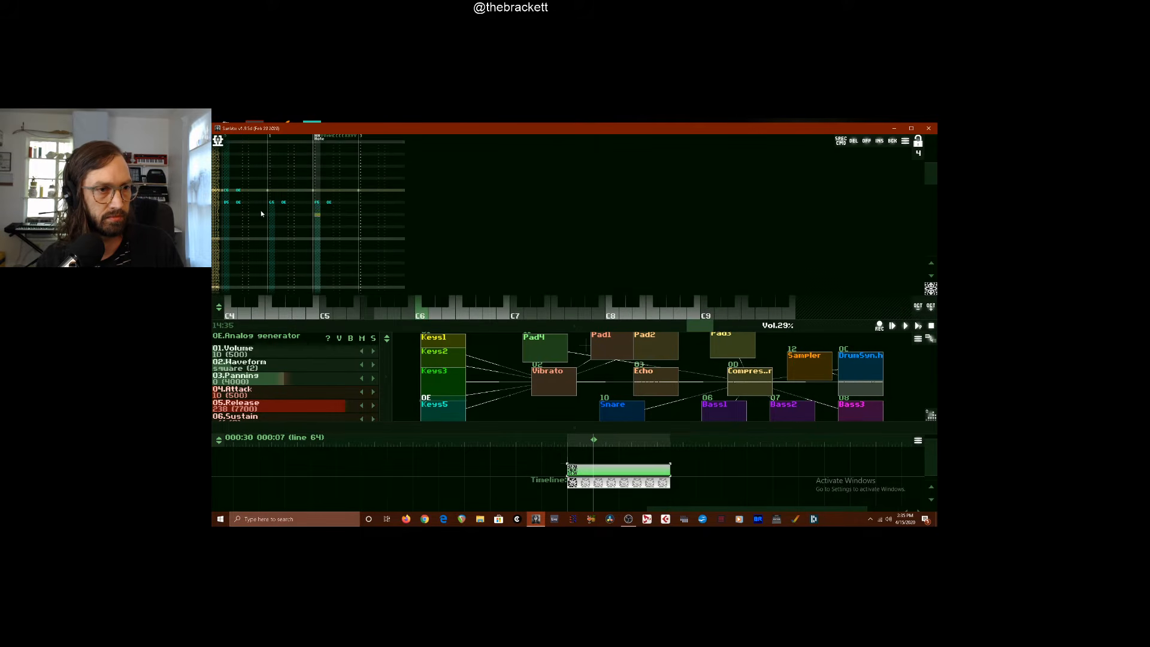
key(Up)
key(Up)
key(Up)
key(Up)
key(e)
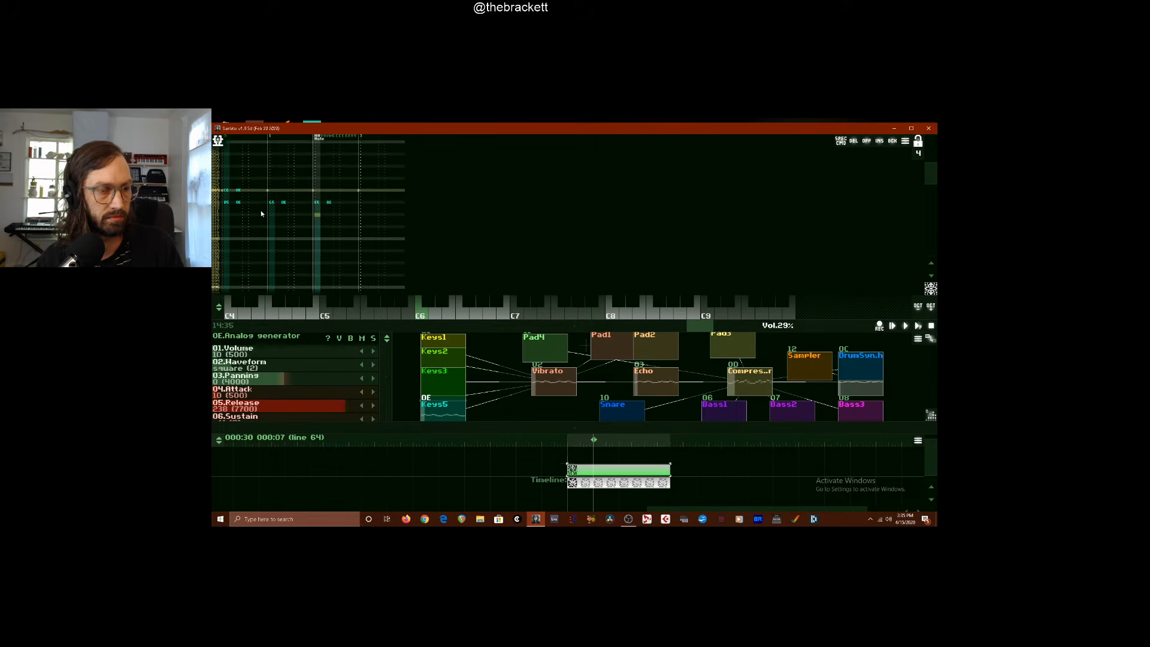
key(Return)
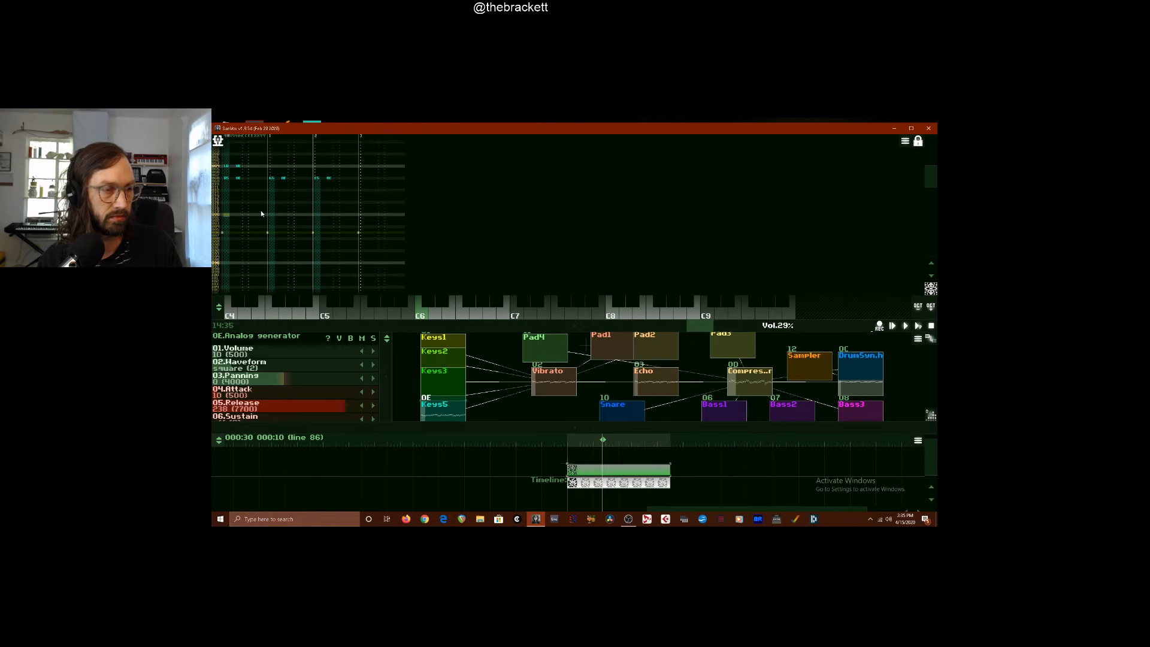
Add a Keys5 note on line 80 of the first track and place the edit cursor four lines below it
key(q)
key(space)
key(q)
key(Down)
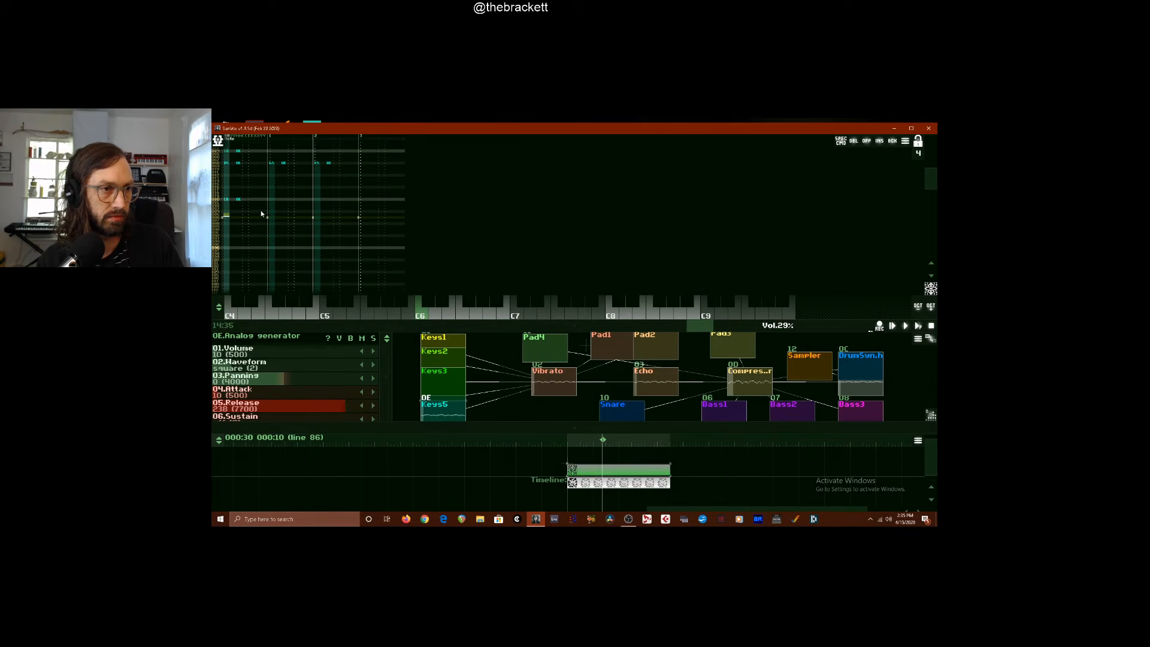
key(Up)
key(Up)
key(Down)
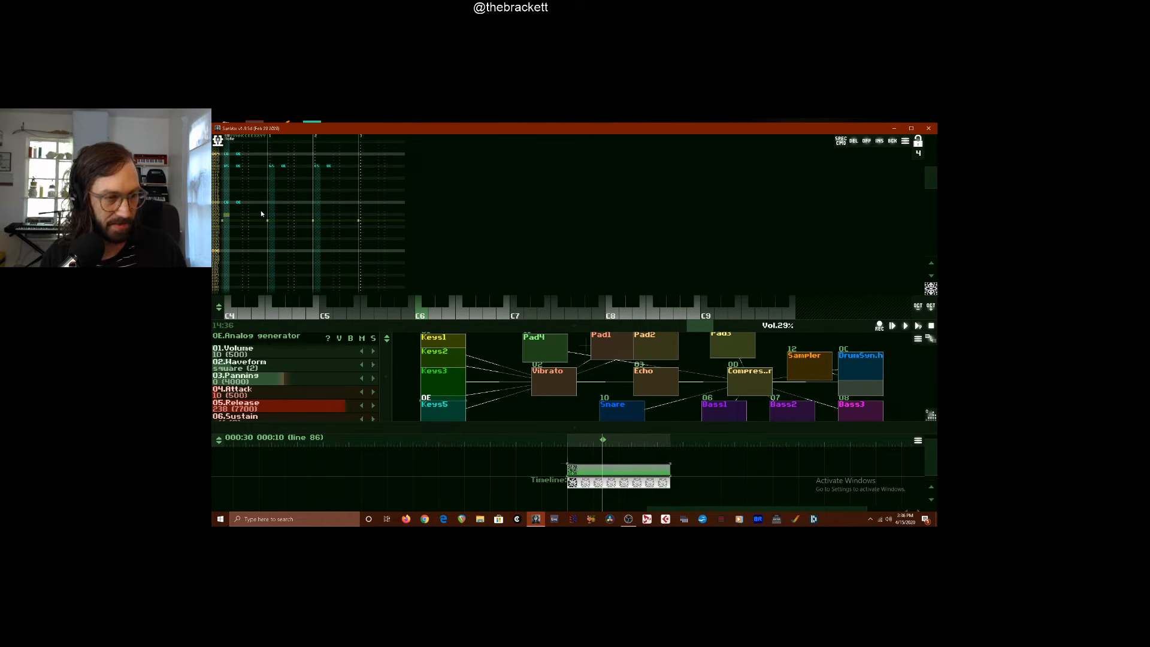
Add a Keys5 note on line 84 of the first track, replace it with a different pitch, and play the result
key(m)
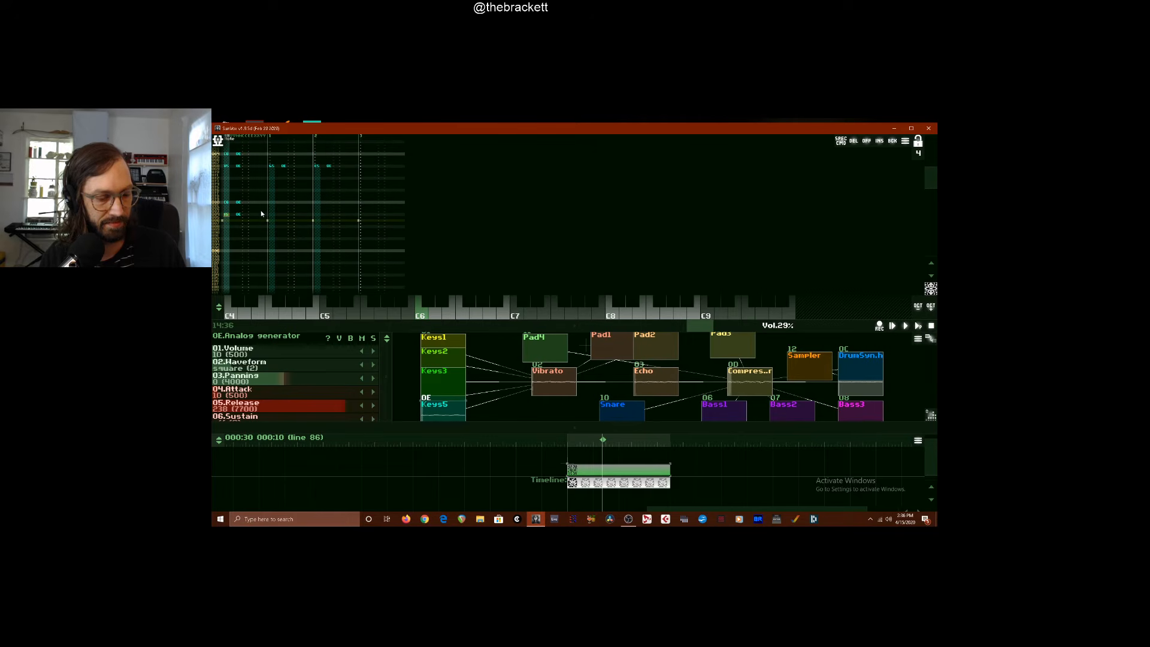
key(Down)
key(Up)
key(Up)
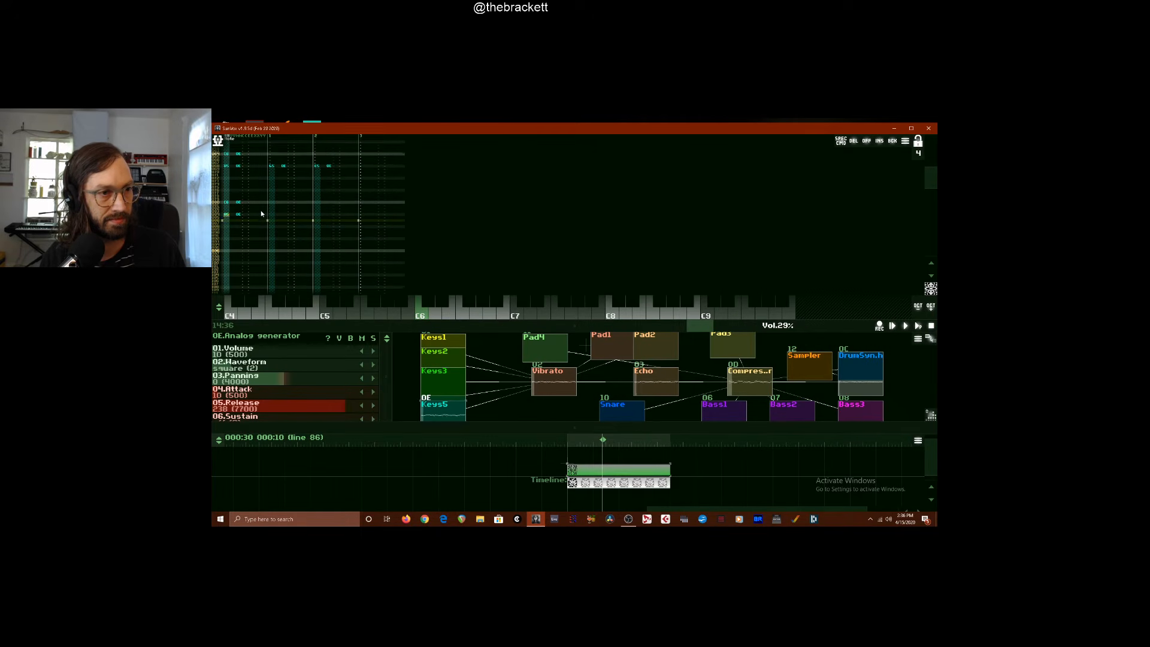
key(u)
key(Up)
key(Up)
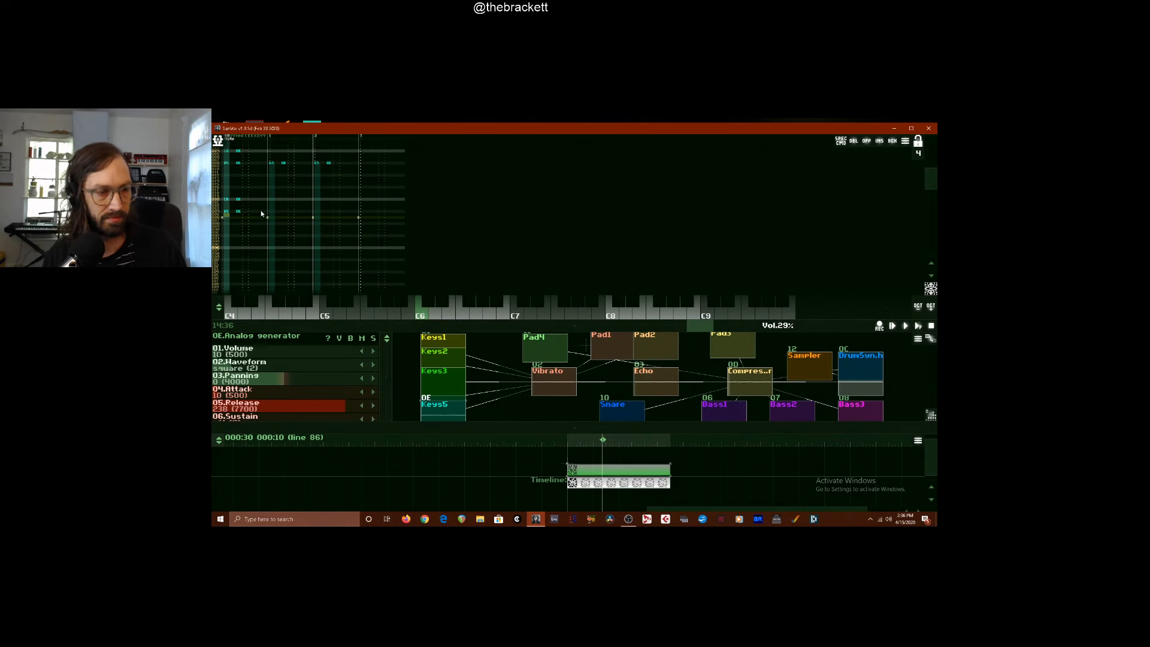
key(Return)
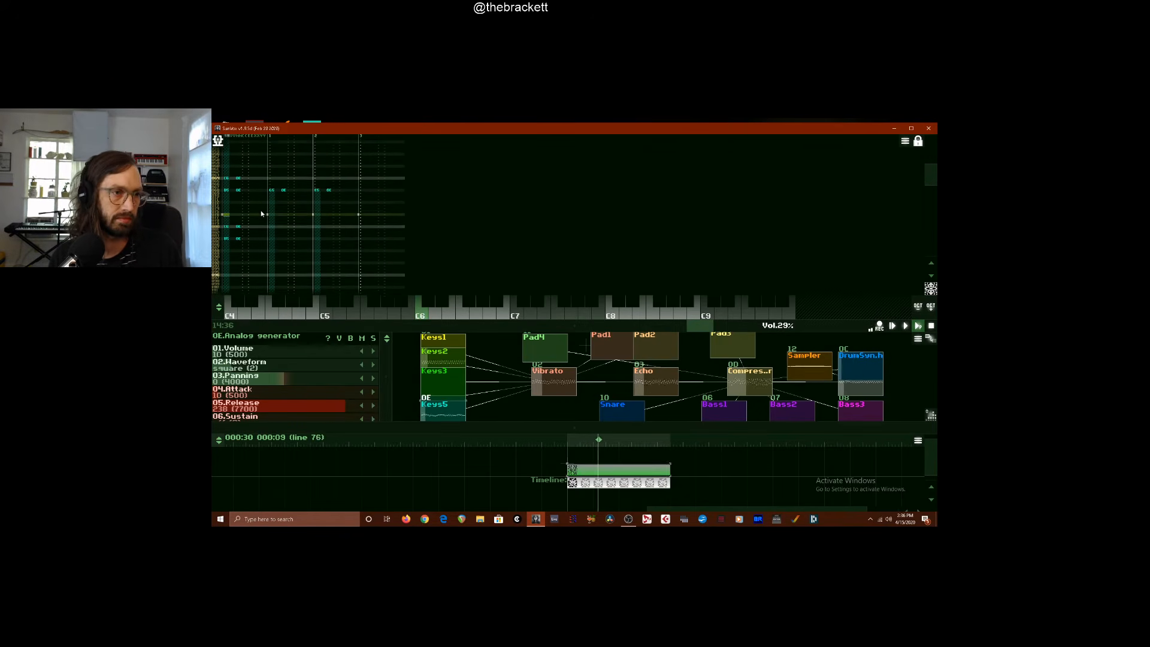
key(space)
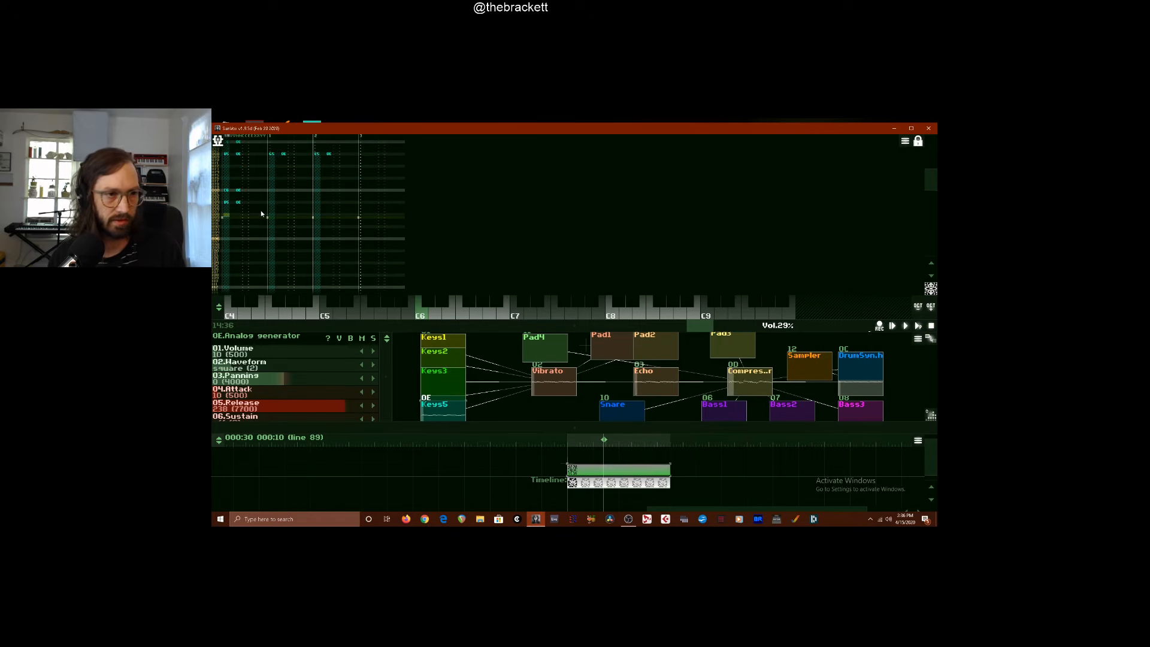
Return to line 84 in edit mode and add a Keys5 harmony note there on the second track
key(Up)
key(Up)
key(Up)
key(Up)
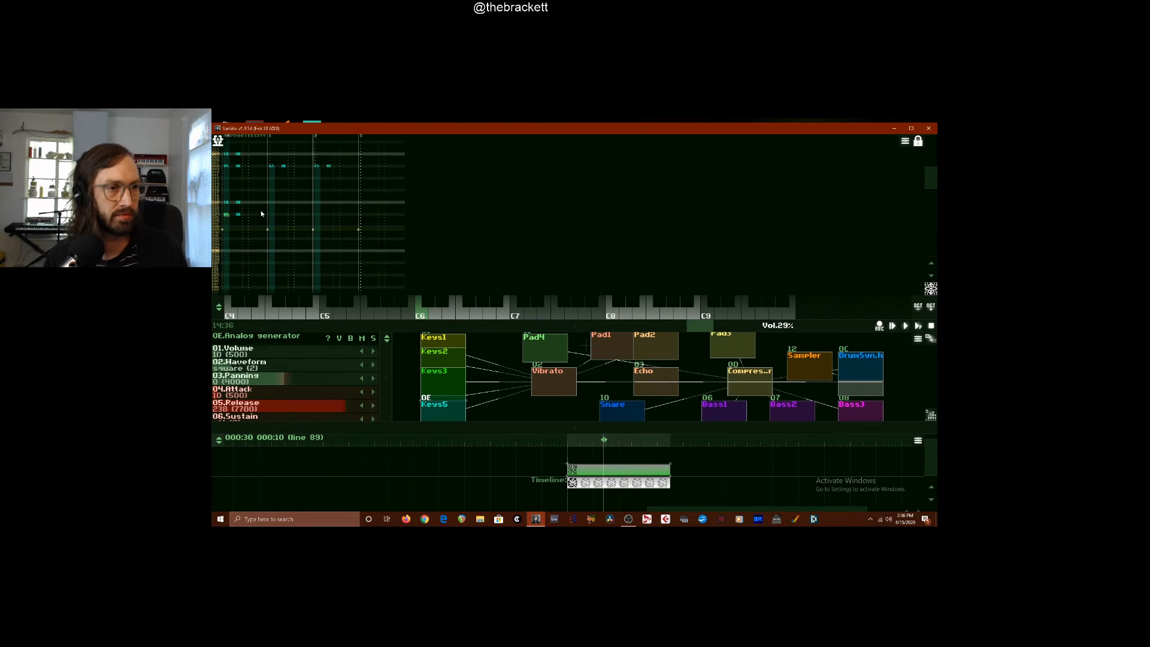
key(space)
key(Up)
key(Up)
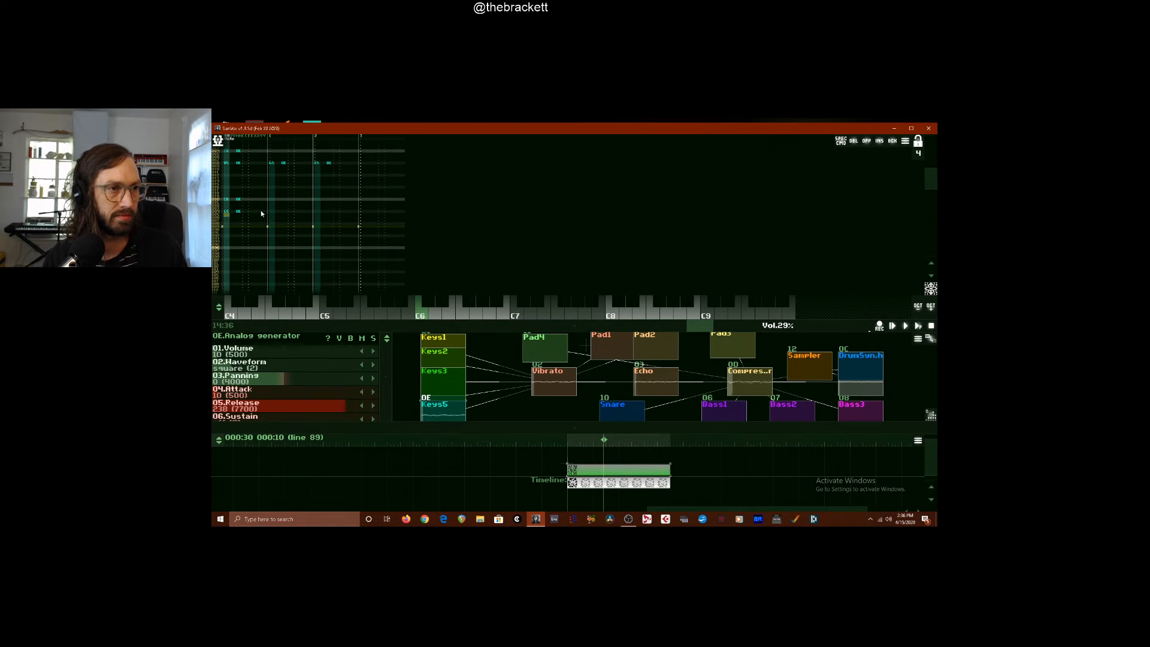
key(Right)
key(Right)
key(Right)
key(Up)
key(Right)
key(Right)
key(Right)
key(Right)
key(Right)
key(Right)
key(Right)
key(Right)
key(Right)
key(Right)
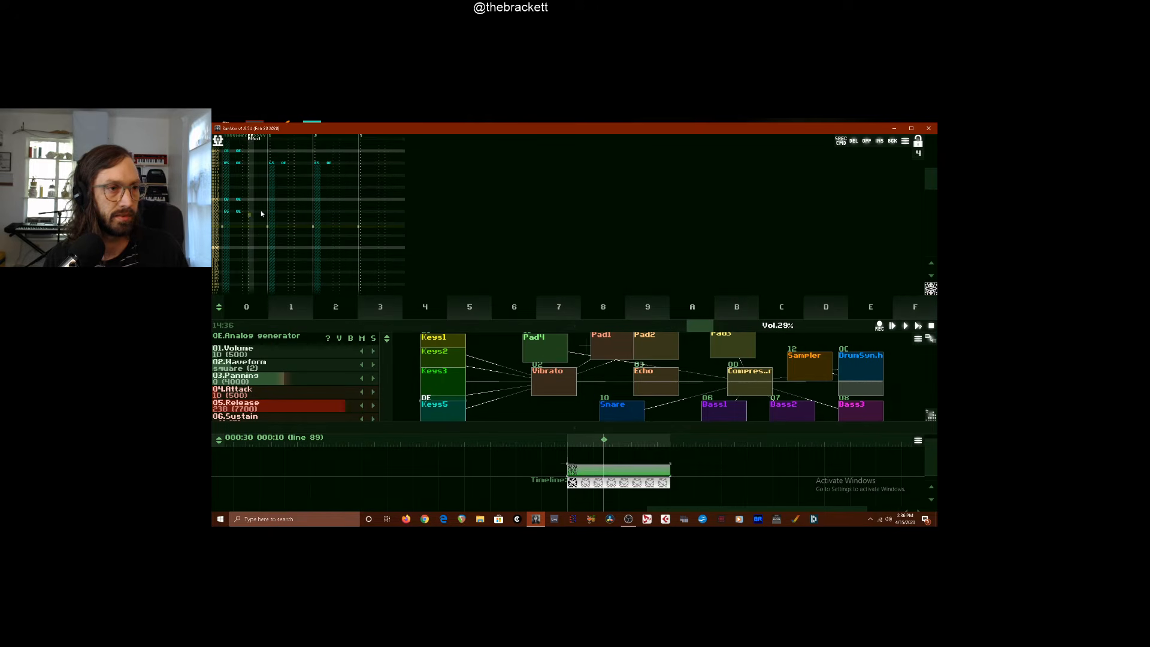
key(u)
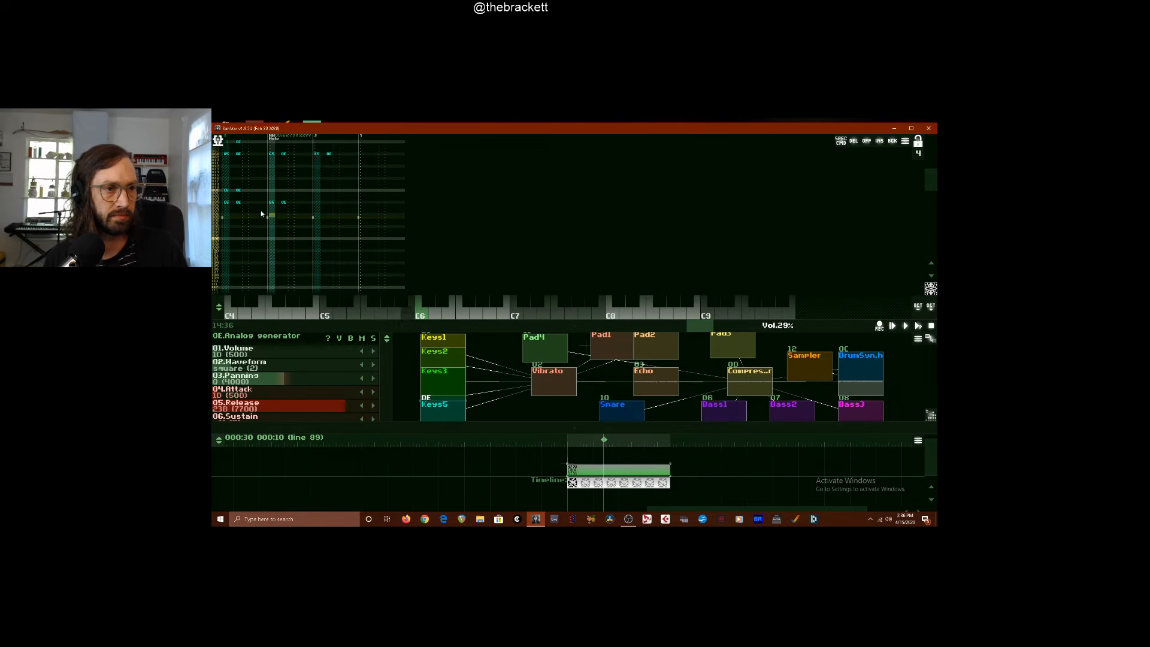
Undo the second track's harmony note on line 84 and try other pitches in its place
key(ctrl+z)
key(i)
key(Up)
key(Up)
key(Up)
key(Up)
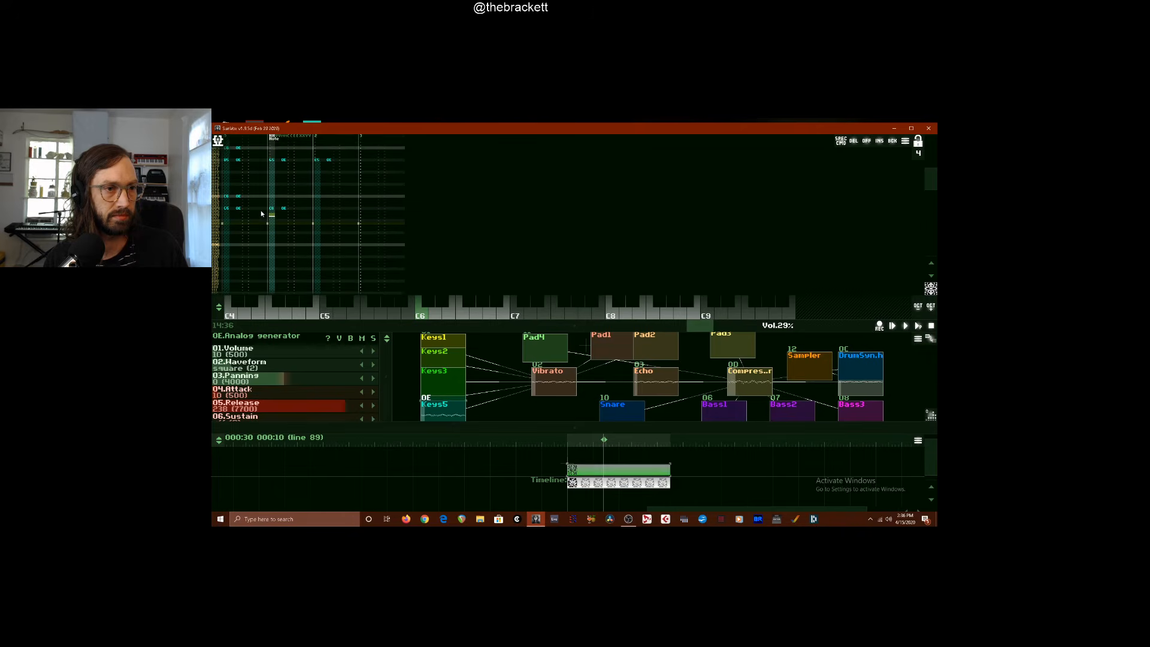
key(o)
Add a Keys5 harmony note on line 84 of the third track and play the chord in context
key(Up)
key(Up)
key(Up)
key(Up)
key(Right)
key(Right)
key(Right)
key(Right)
key(Right)
key(Right)
key(Right)
key(Right)
key(Right)
key(Right)
key(Right)
key(Right)
key(Right)
key(Right)
key(Right)
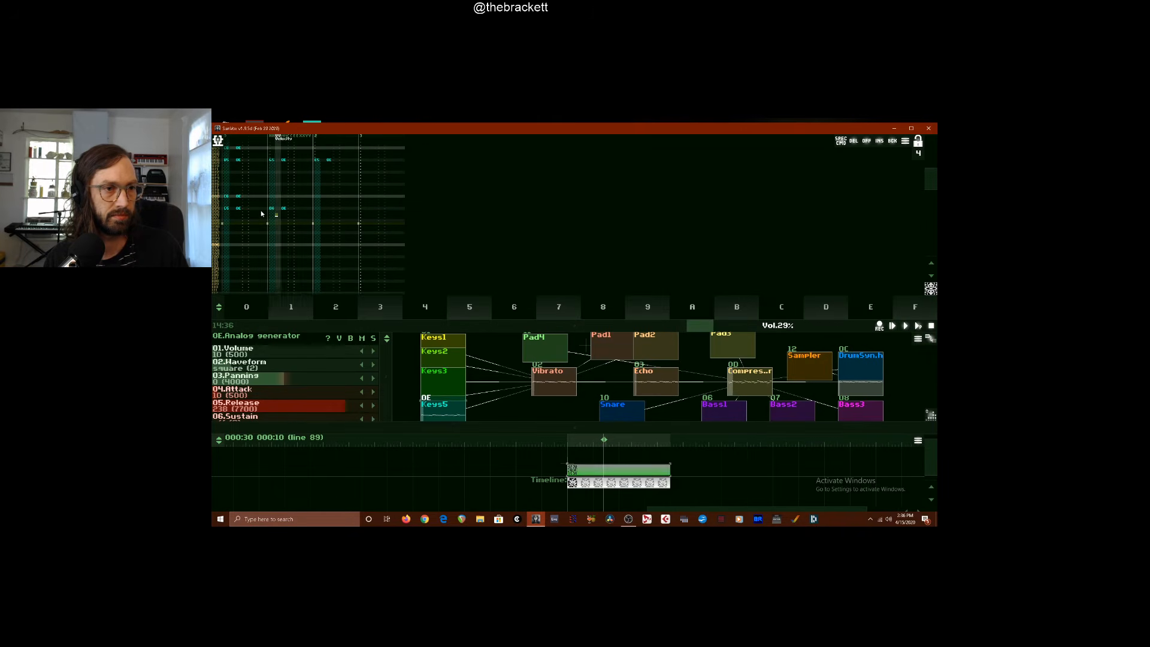
key(Left)
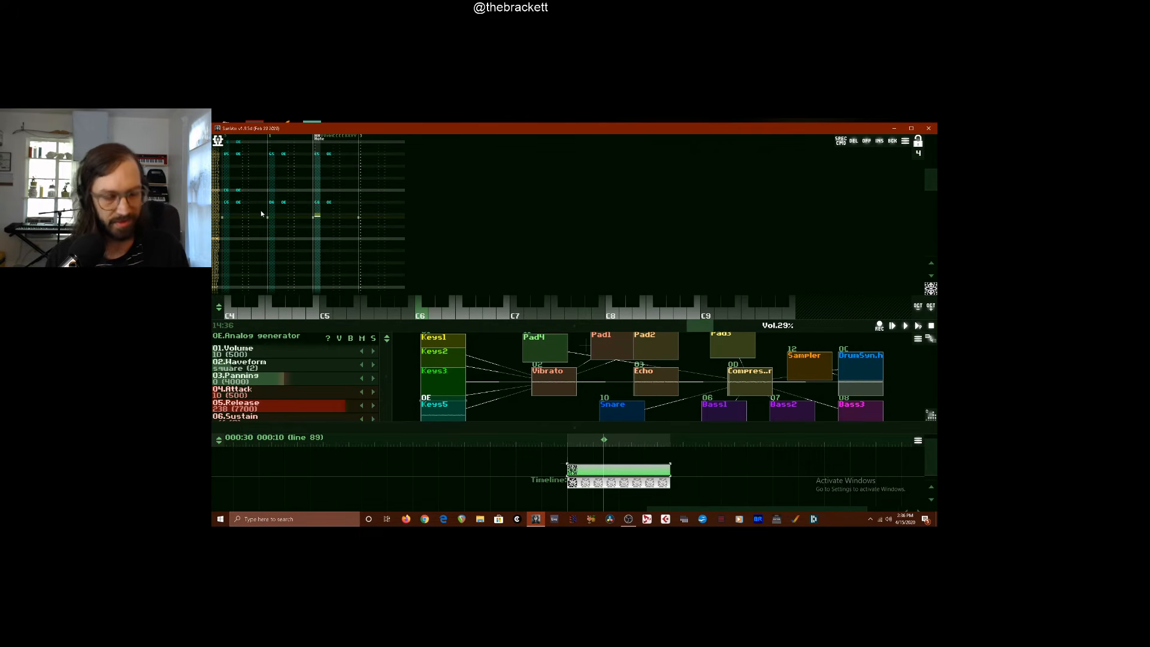
key(Return)
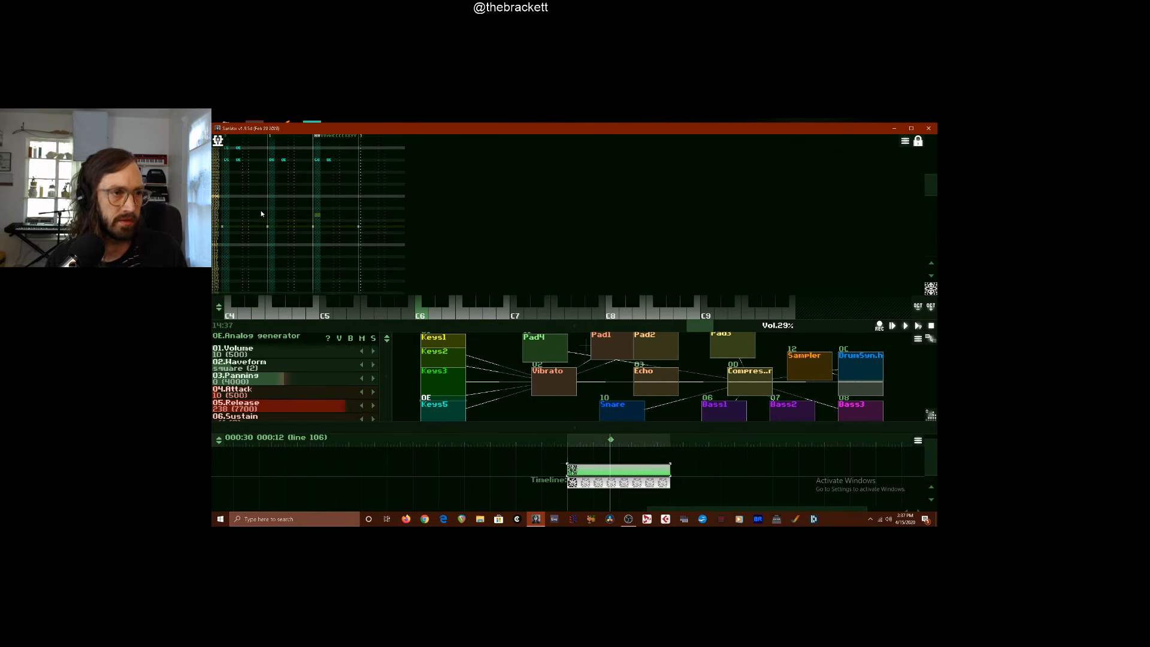
Enter the next Keys5 melody phrase on the first track, starting on line 112
key(Left)
key(Left)
key(Left)
key(Left)
key(Left)
key(Left)
key(Left)
key(Left)
key(Left)
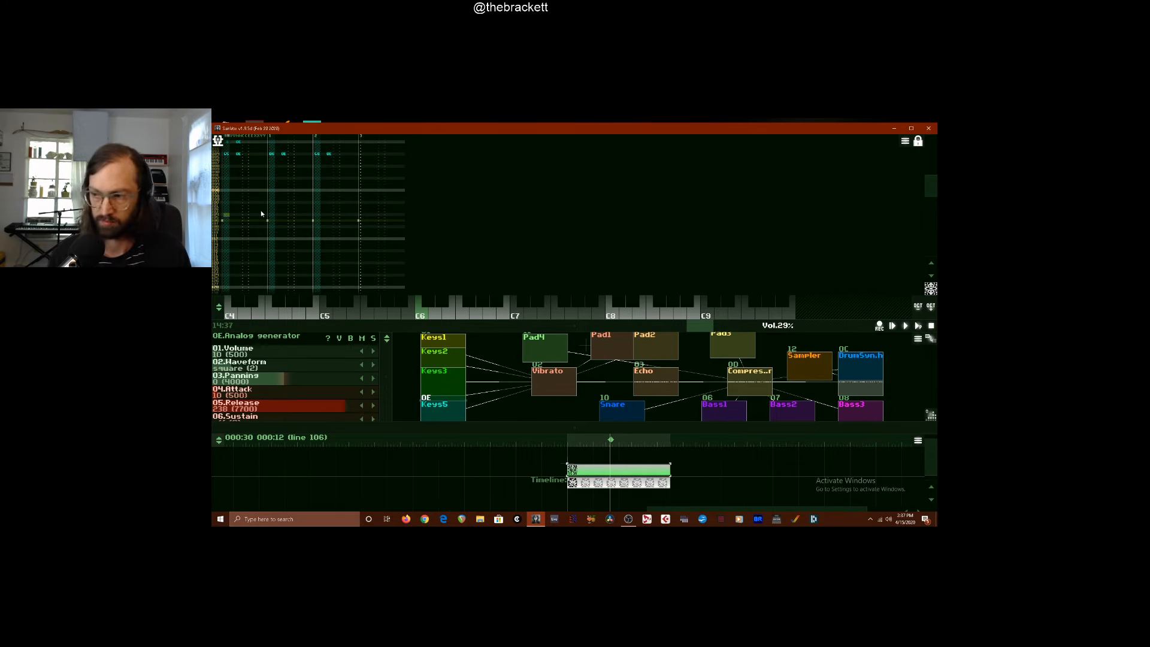
key(space)
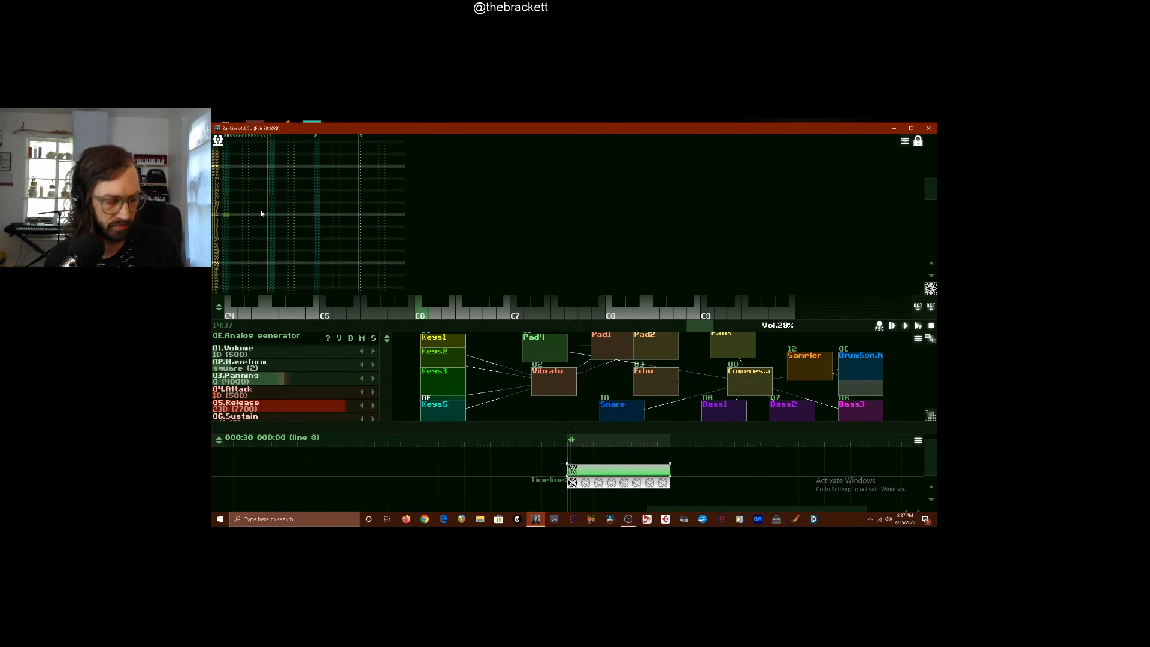
key(space)
key(c)
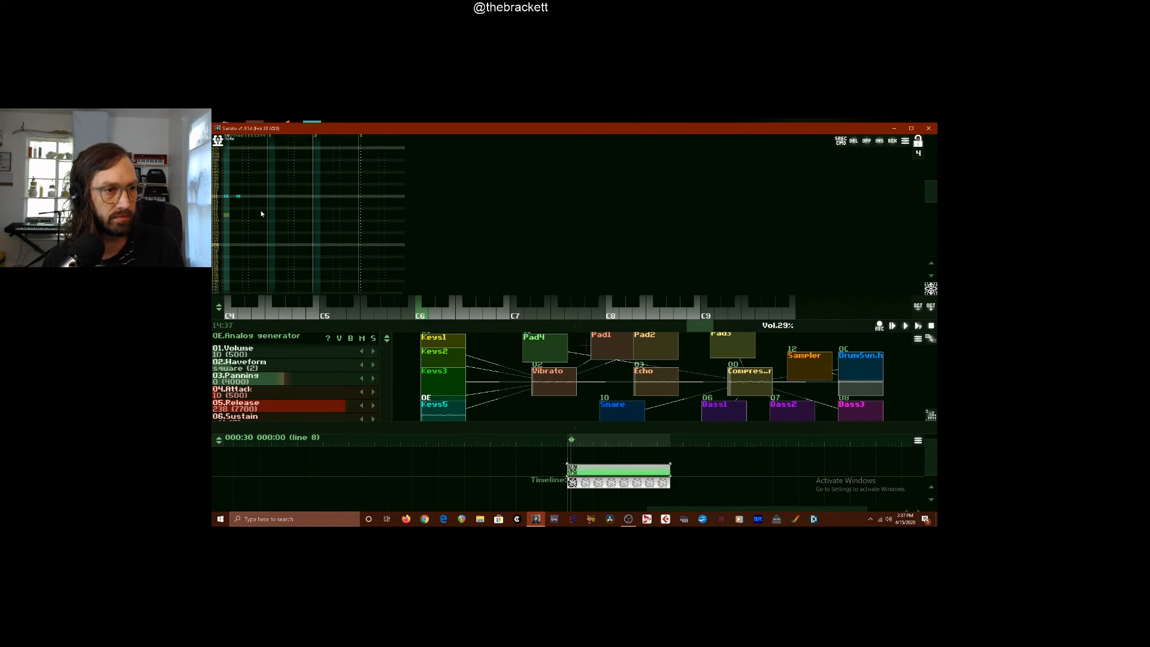
key(x)
key(m)
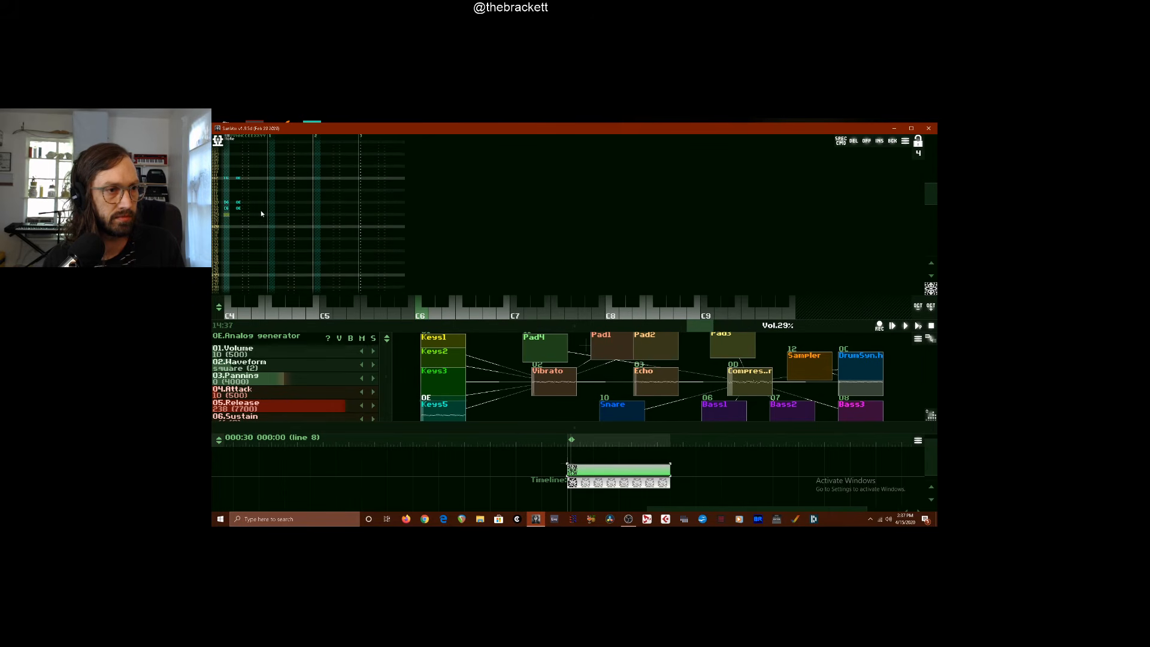
key(space)
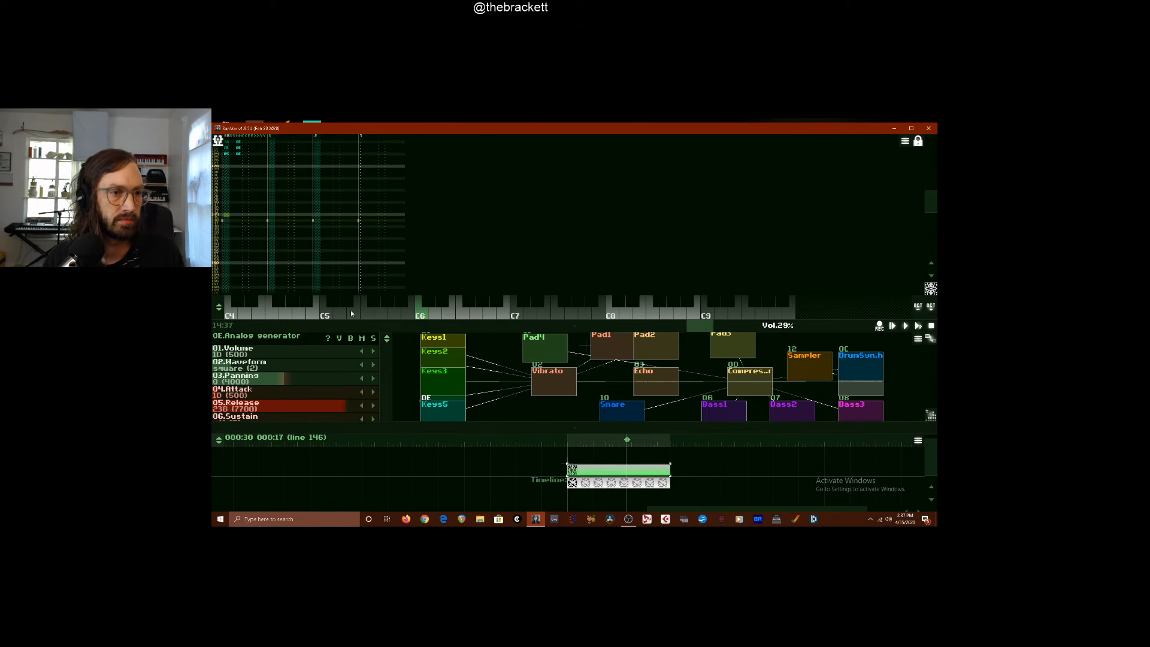
Audition Keys5 pitches around A5, and enter A5 on line 144 and C6 on line 148 of the first track
click(381, 315)
click(396, 315)
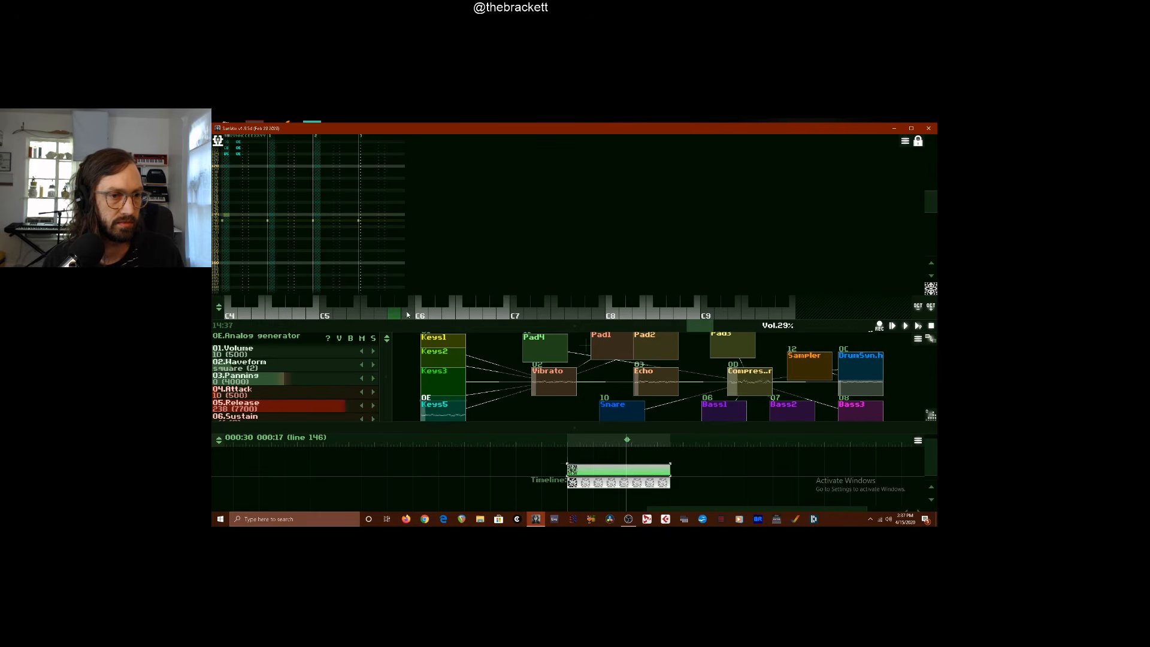
click(407, 315)
click(395, 315)
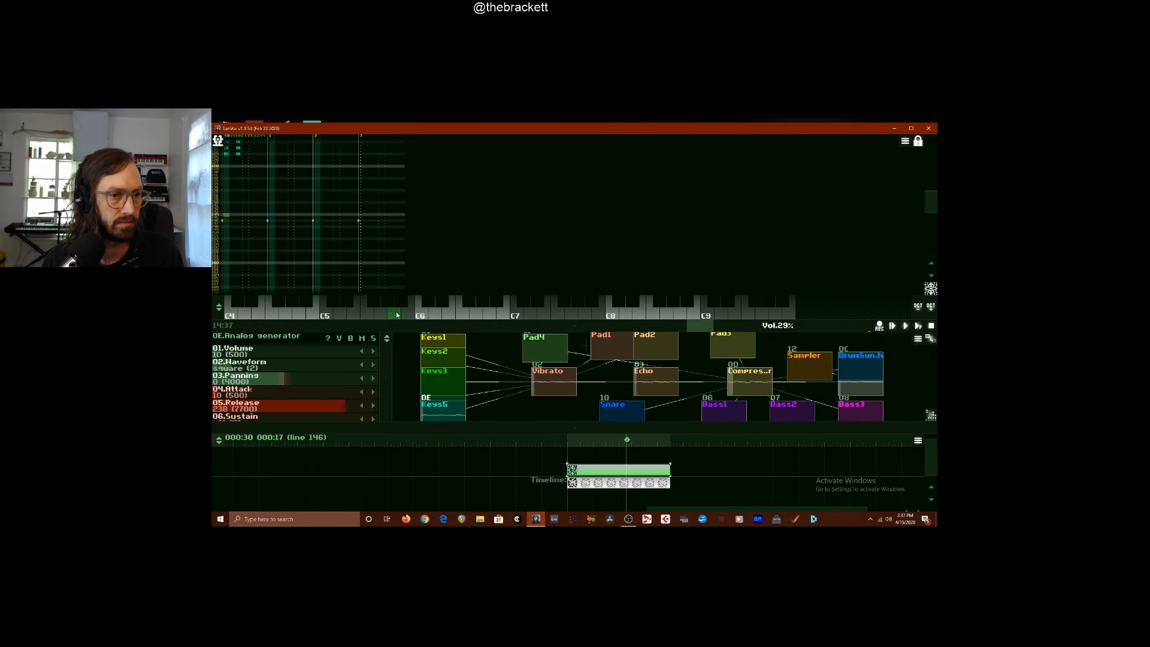
key(space)
click(396, 315)
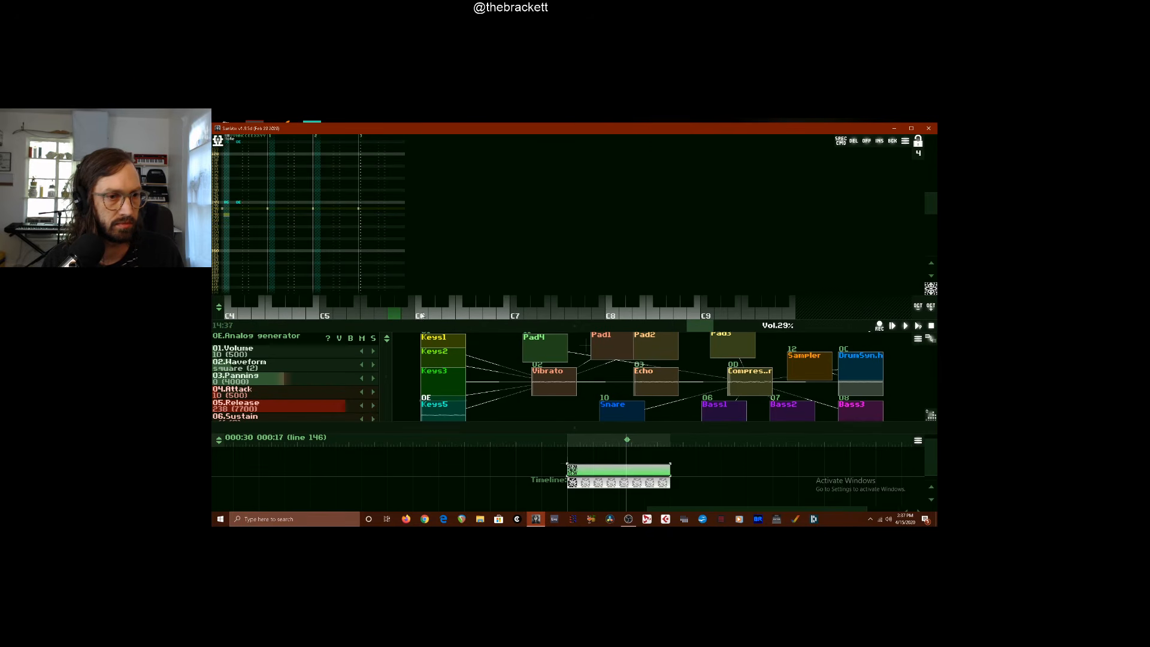
click(425, 315)
key(Up)
key(Up)
key(Up)
key(Up)
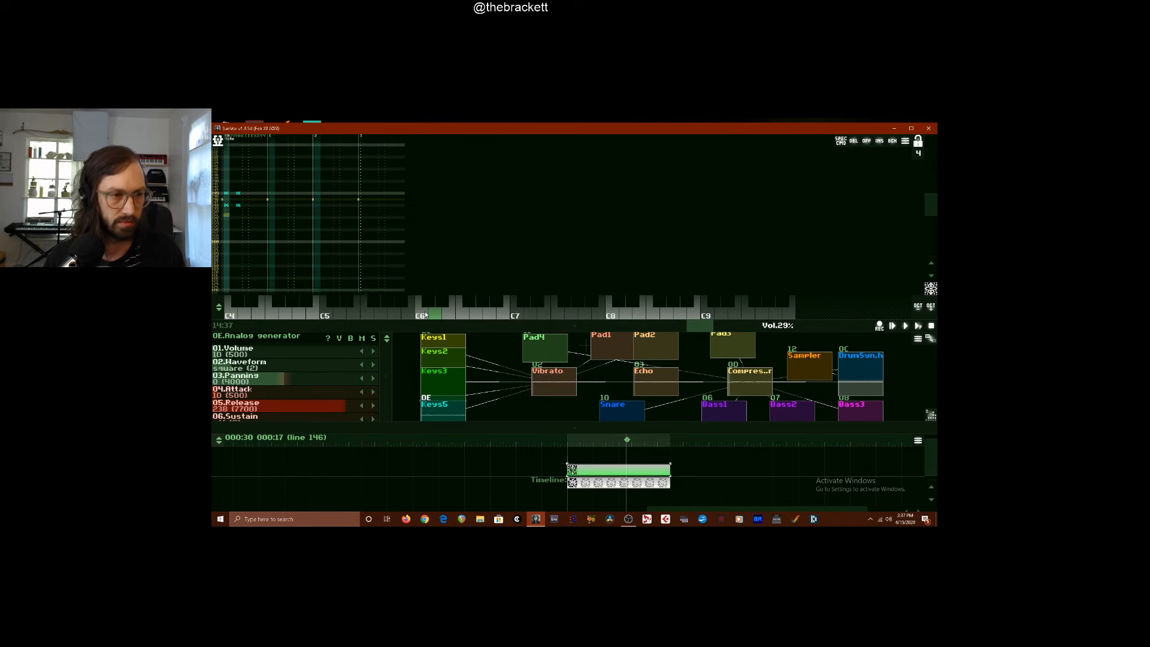
click(424, 314)
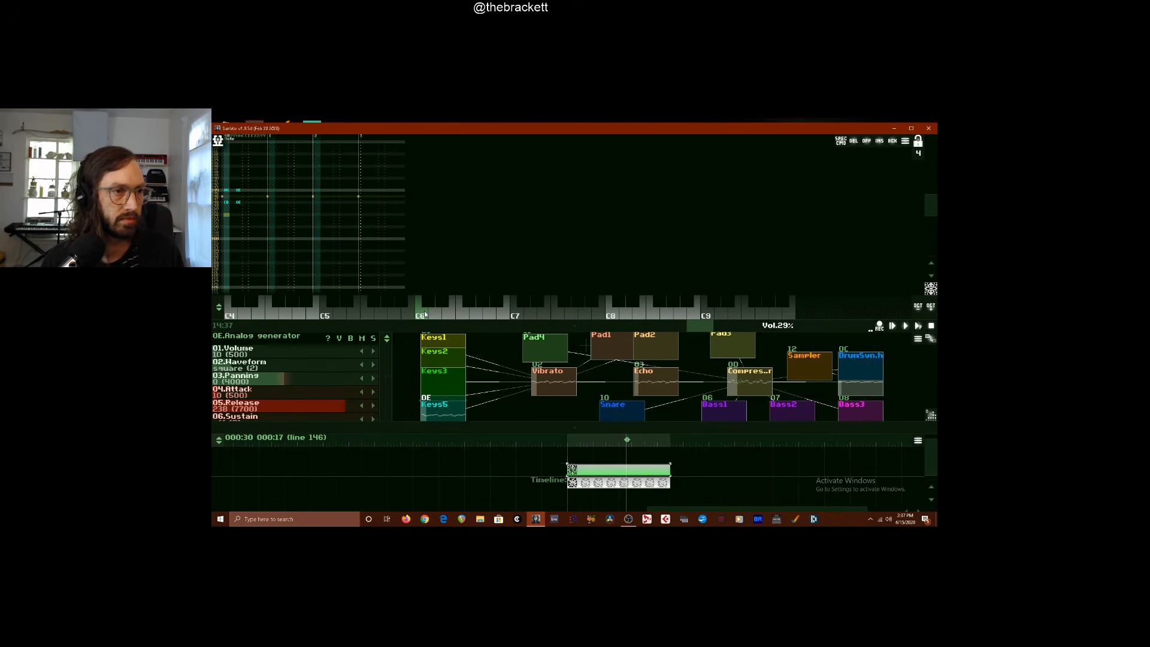
Continue the first track's Keys5 melody from line 150 with B5, D5, A4, B4 and E4
key(Up)
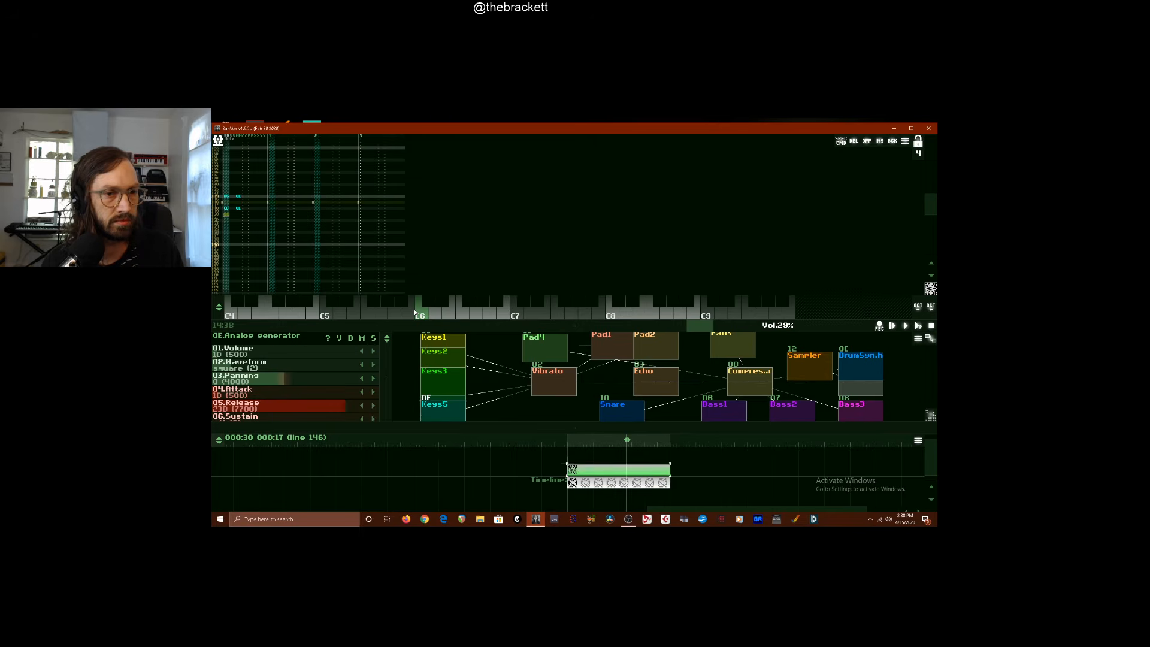
click(409, 313)
key(Up)
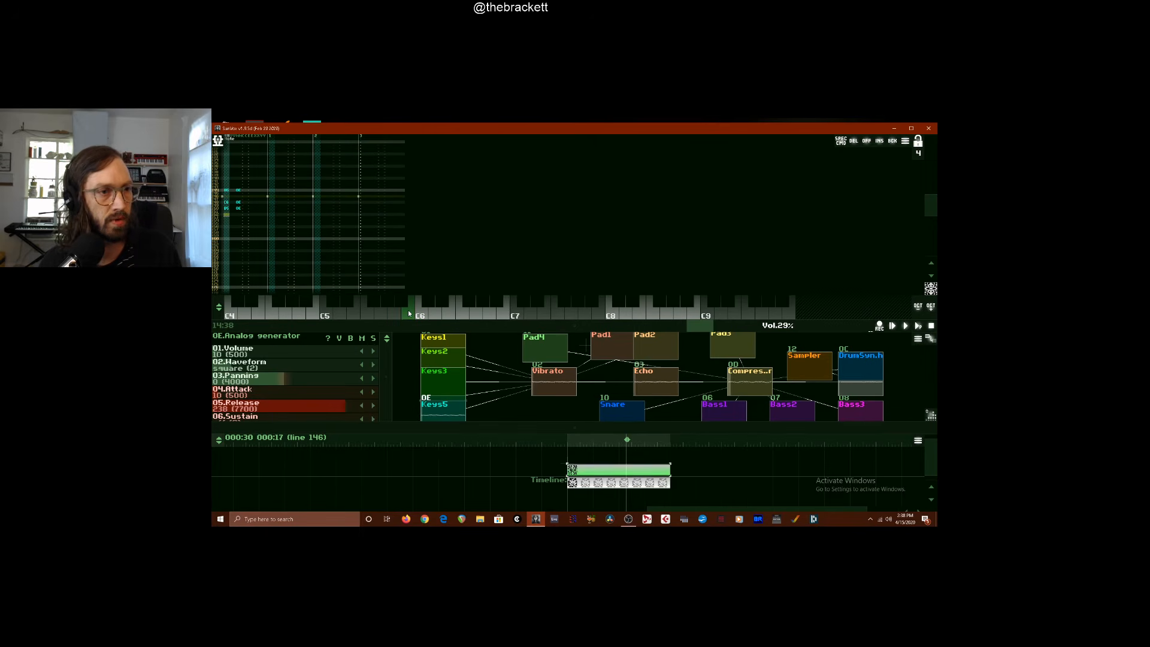
click(343, 315)
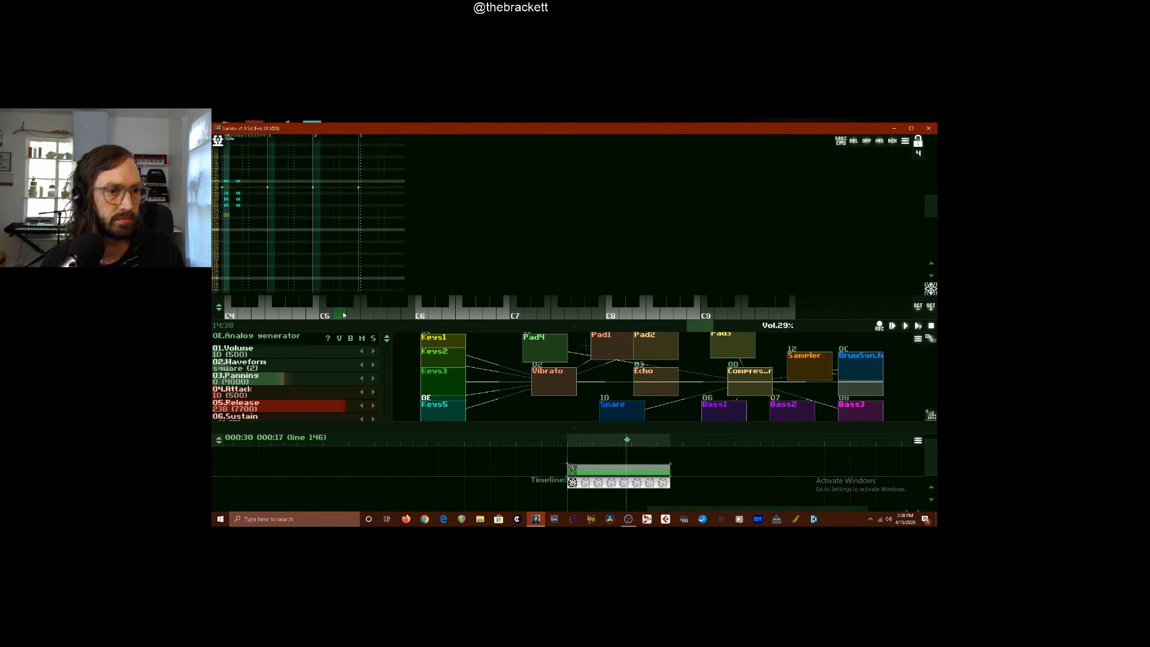
click(302, 310)
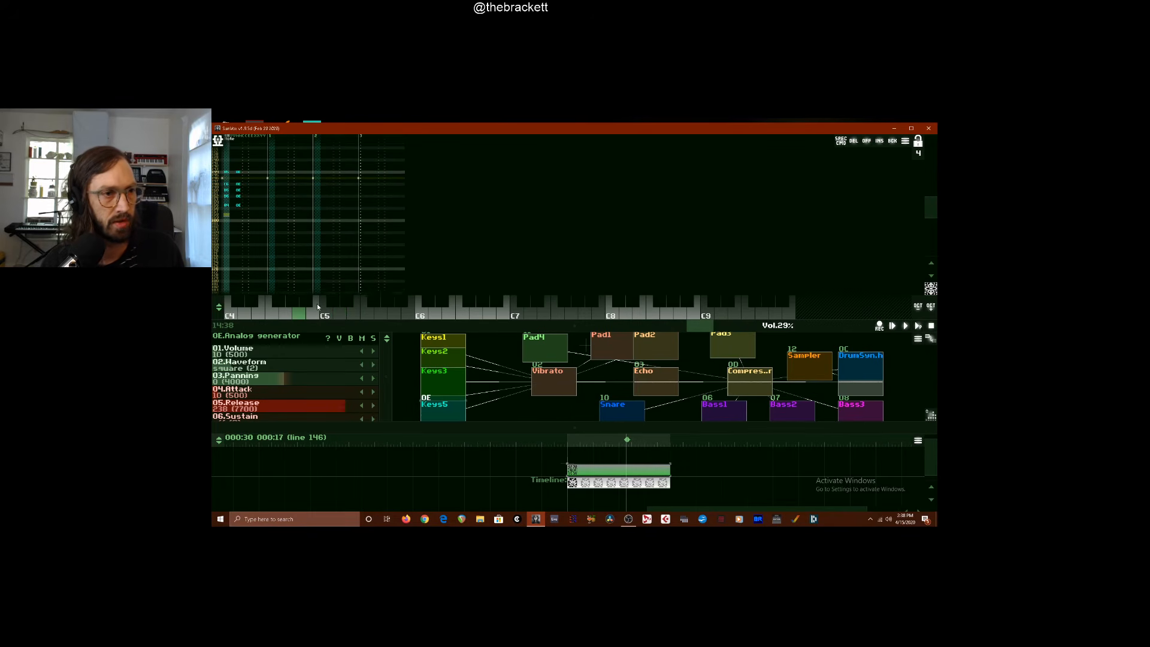
click(319, 308)
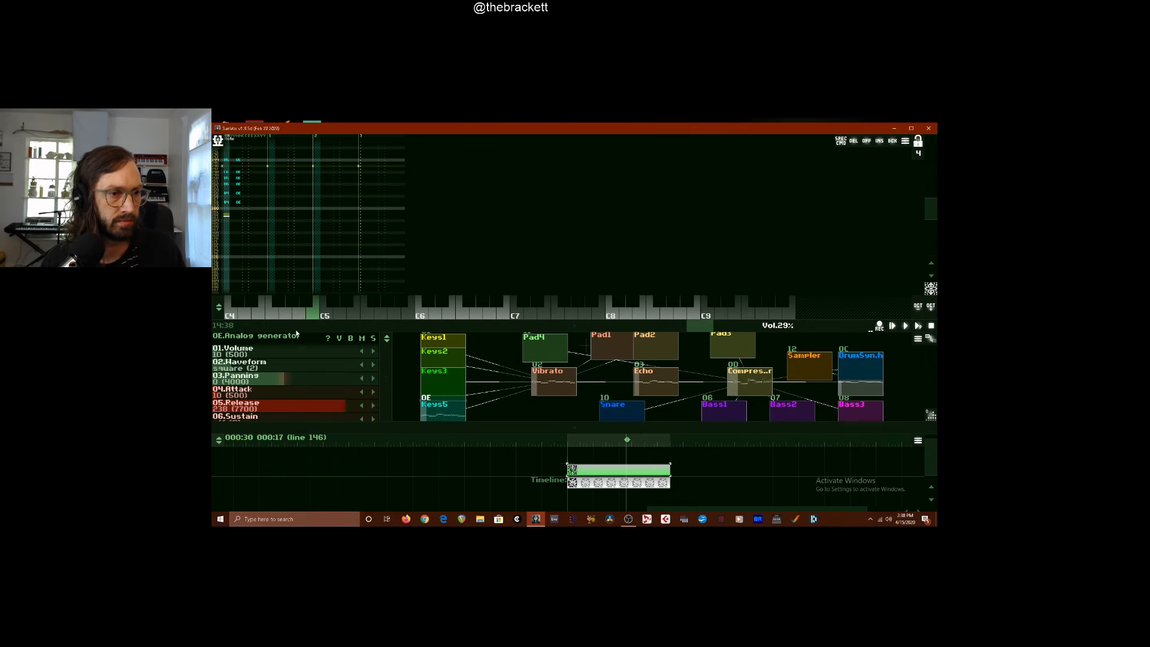
click(272, 309)
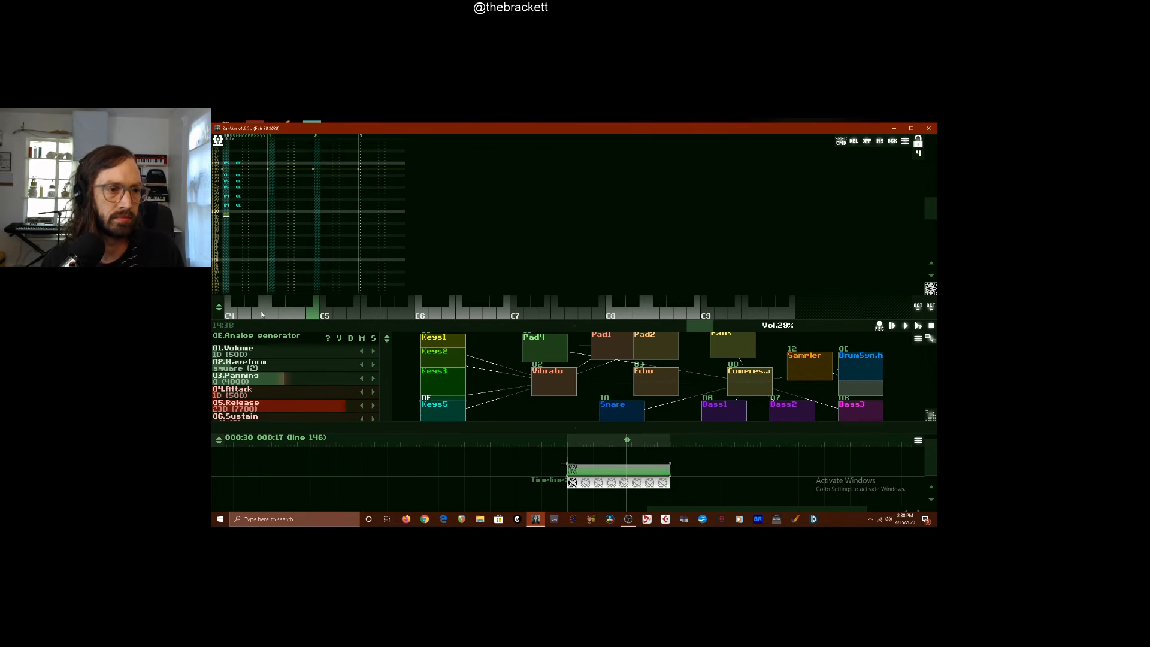
click(263, 312)
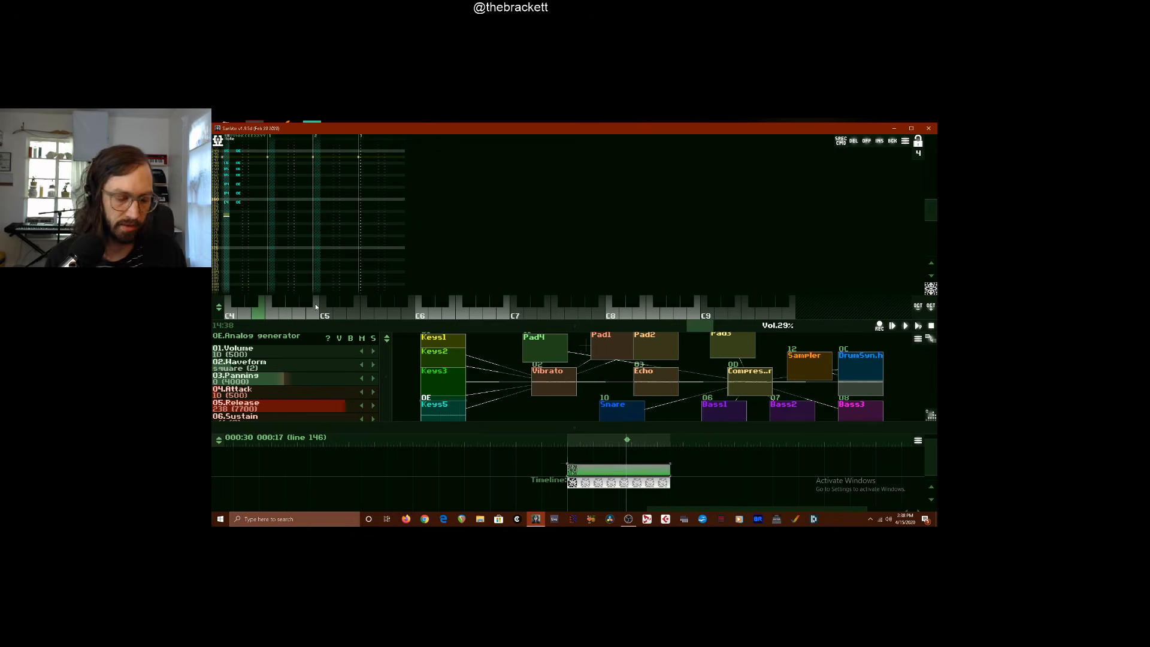
Play the section from its start to review the Keys5 melody and harmonies, and stop playback near line 225
key(F9)
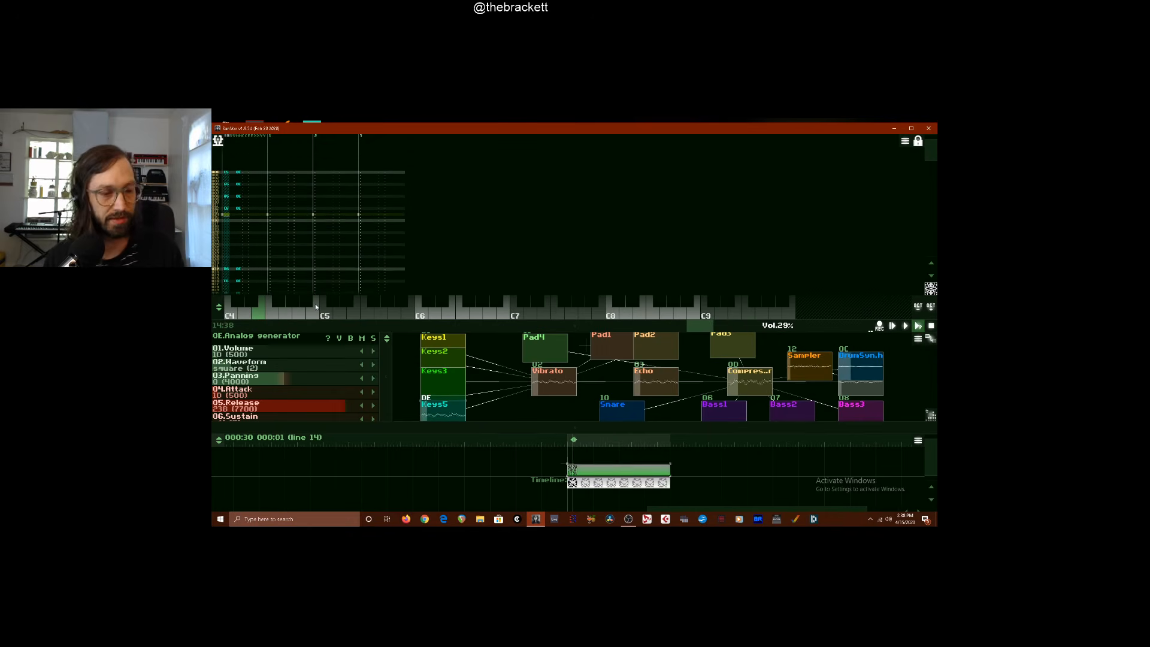
key(space)
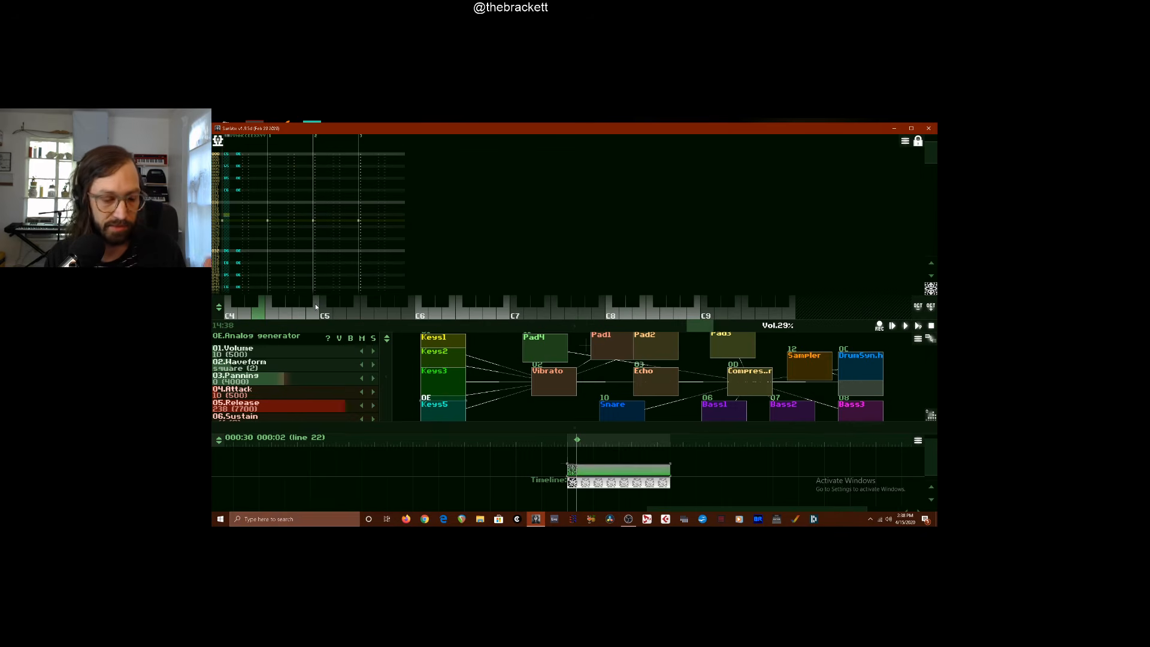
key(Return)
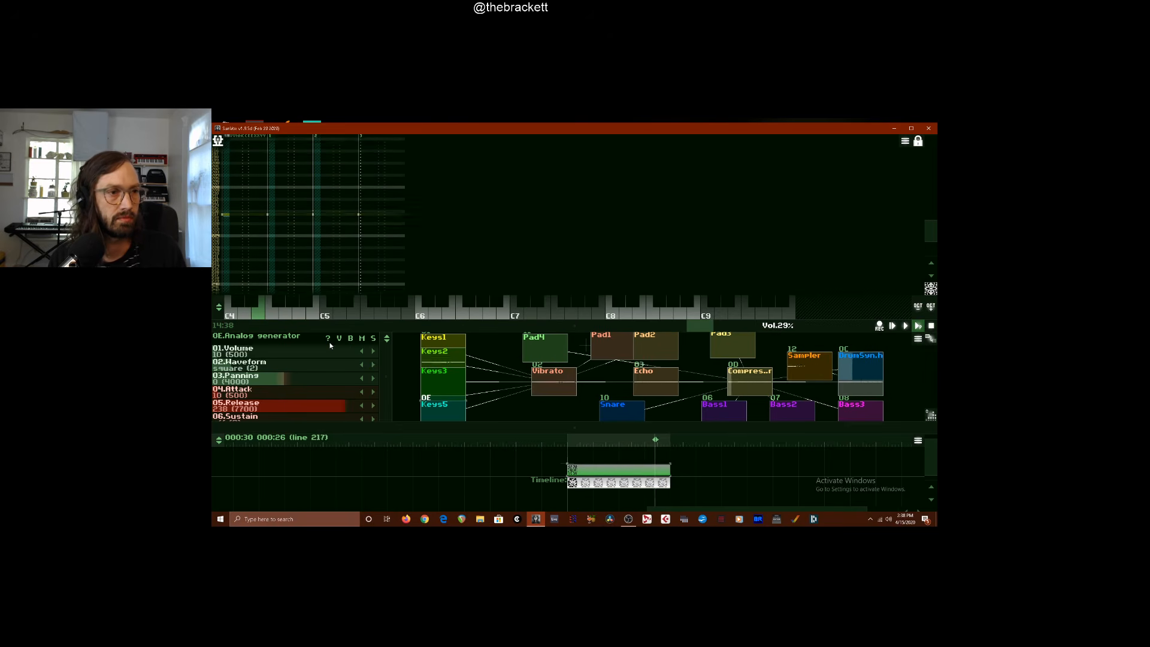
key(space)
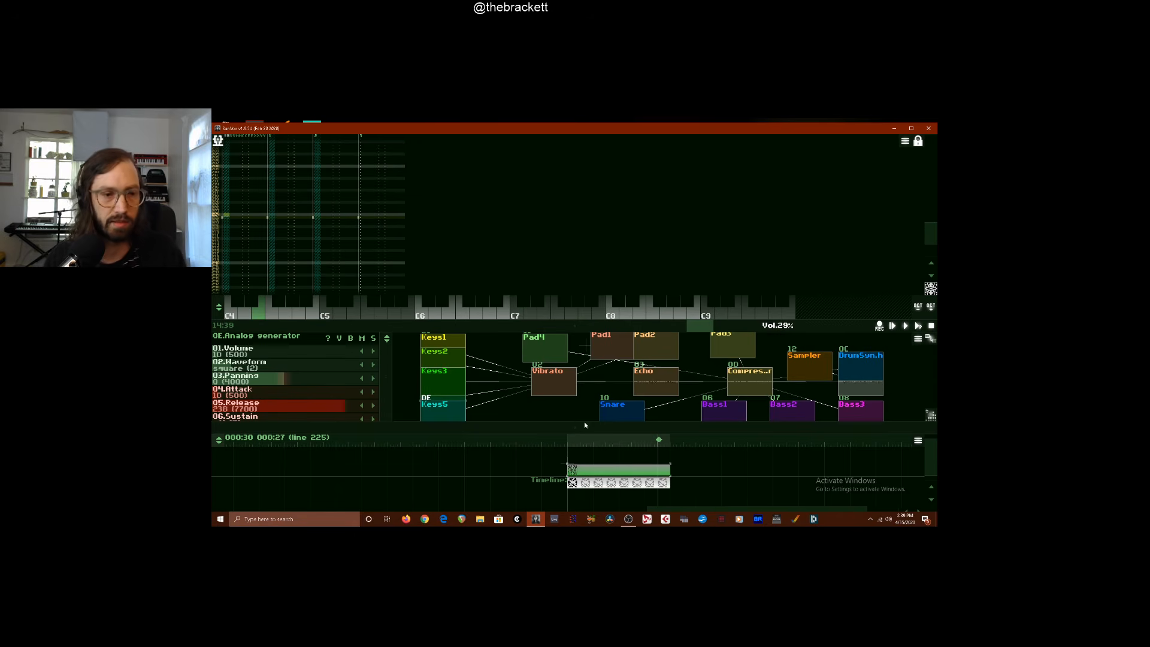
Create a 16-line pattern for Keys3 on the timeline above the melody pattern, at about line 128
click(446, 389)
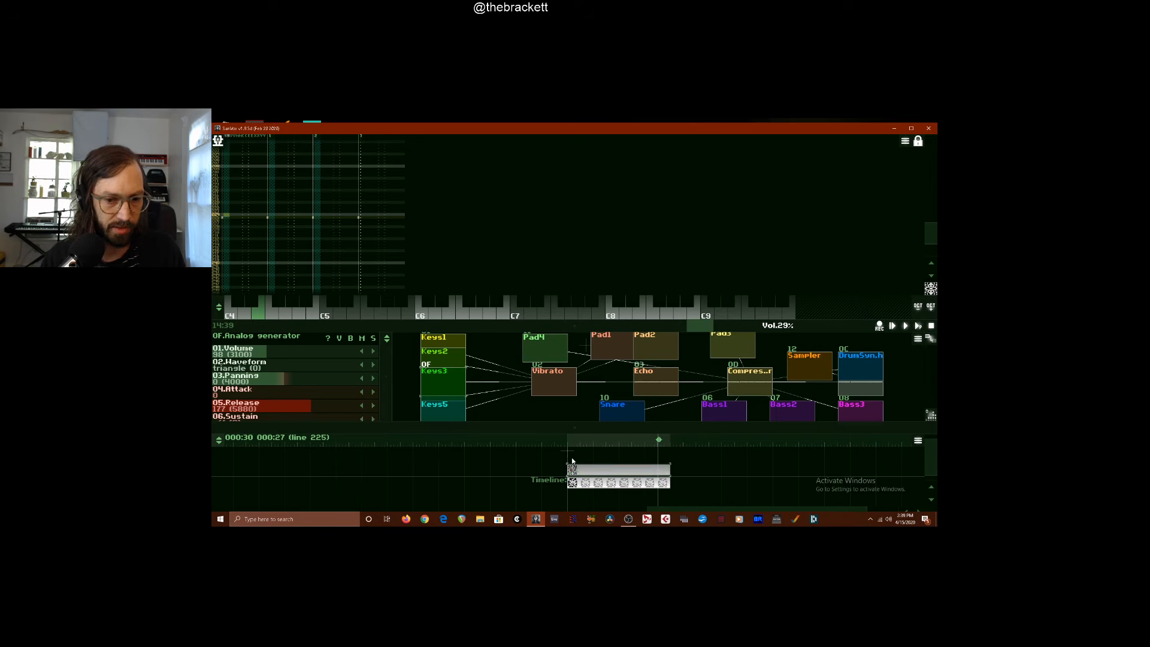
double_click(624, 459)
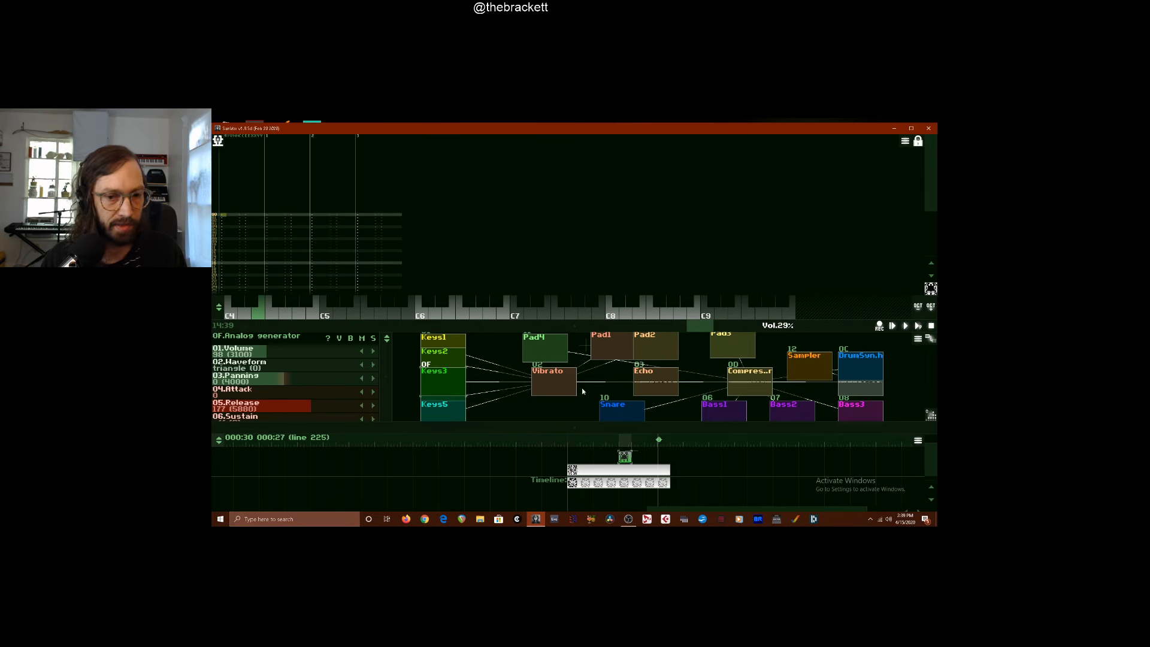
click(630, 463)
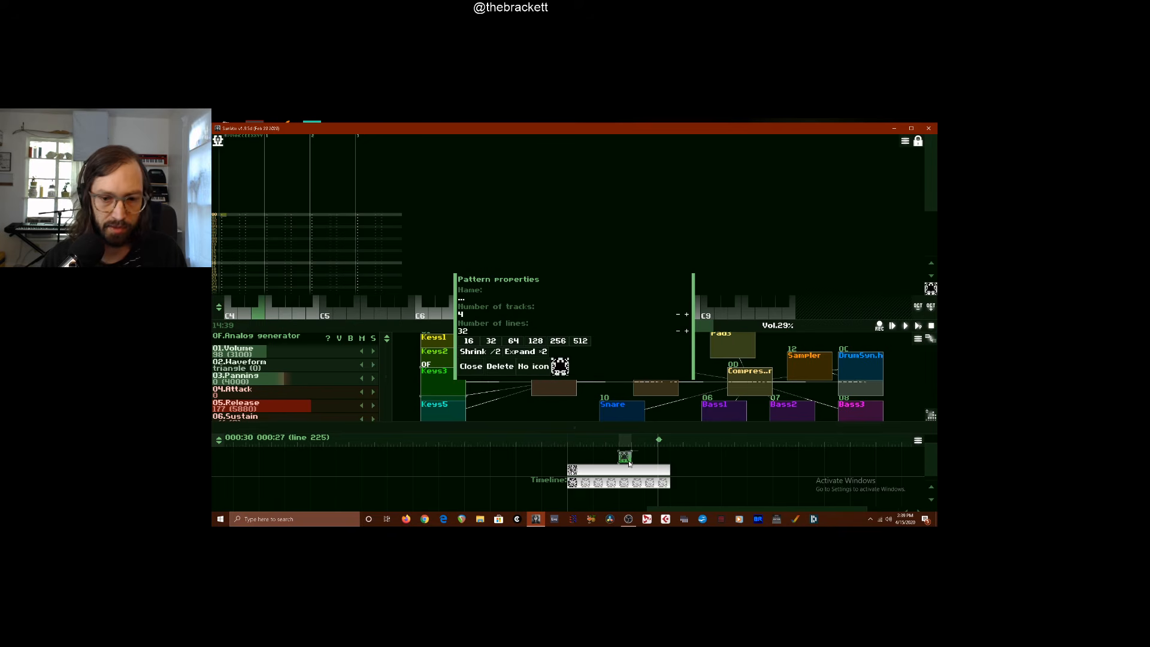
click(469, 342)
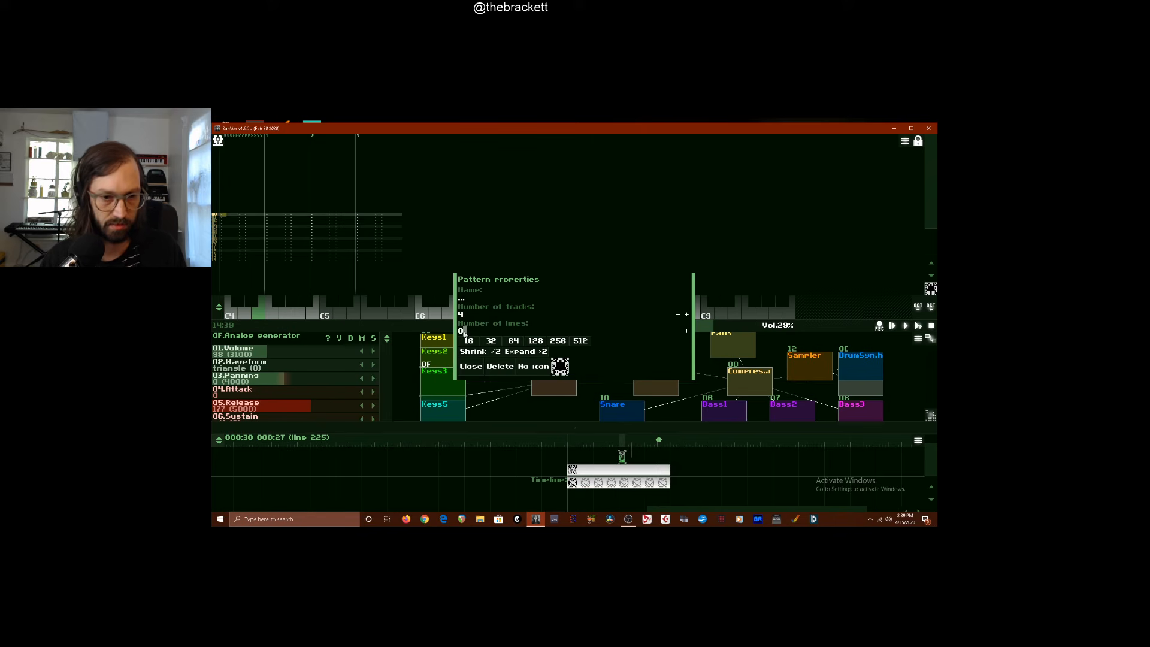
click(470, 366)
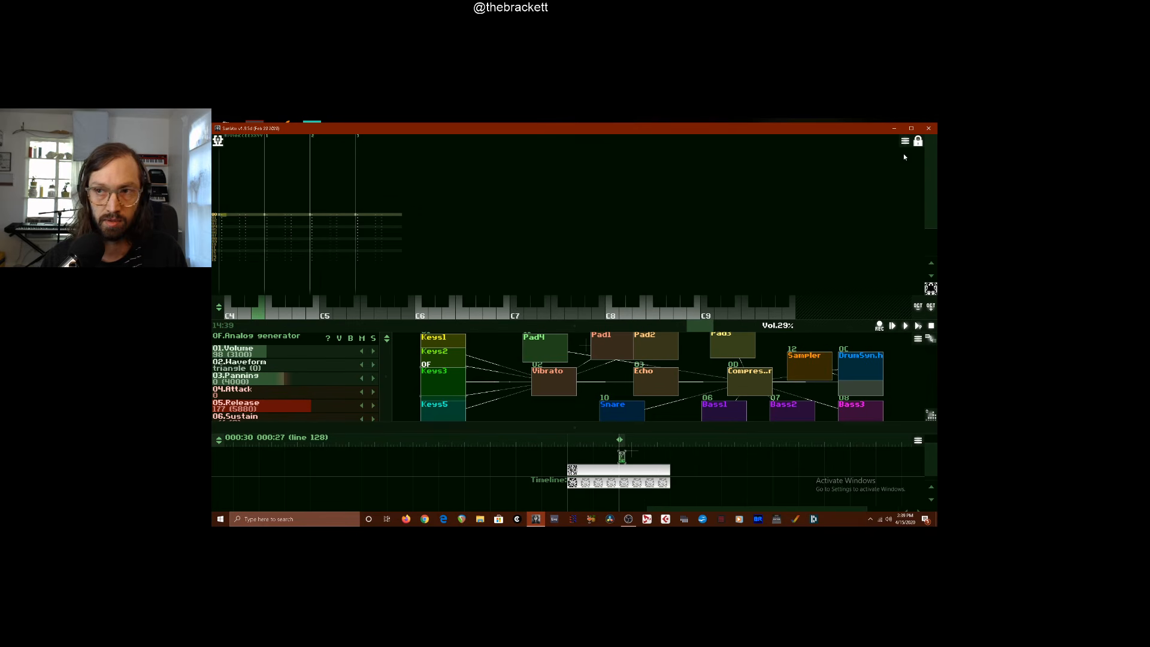
Fill every line of the new pattern's first track with a fast 16-note Keys3 run
click(917, 141)
click(900, 171)
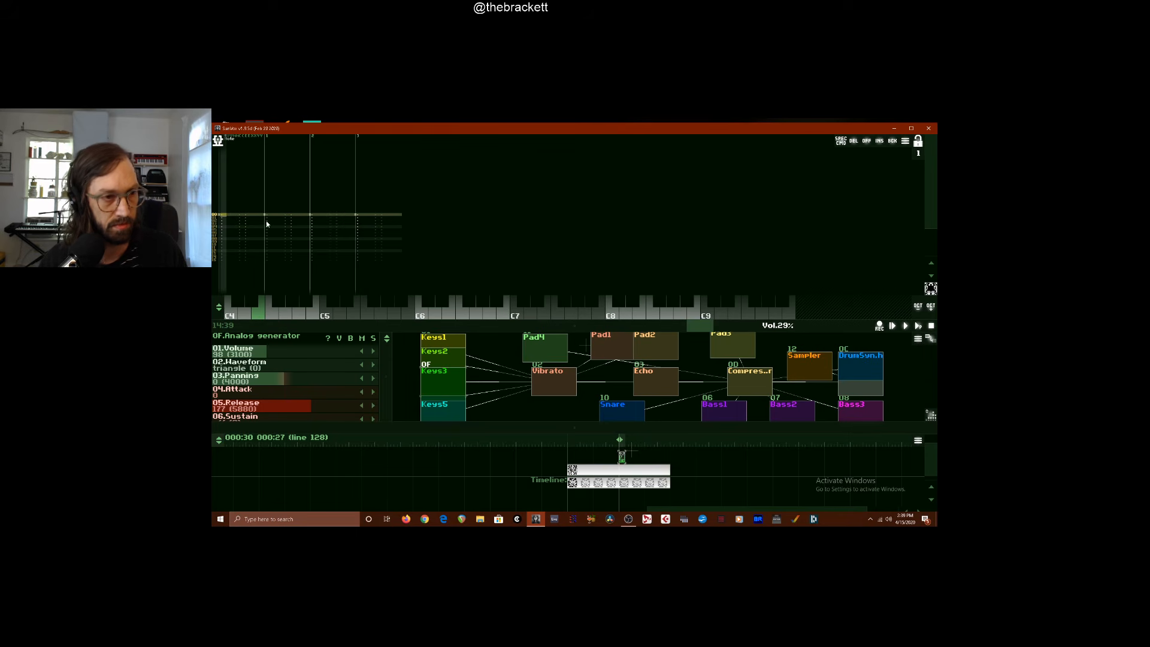
key(q)
key(t)
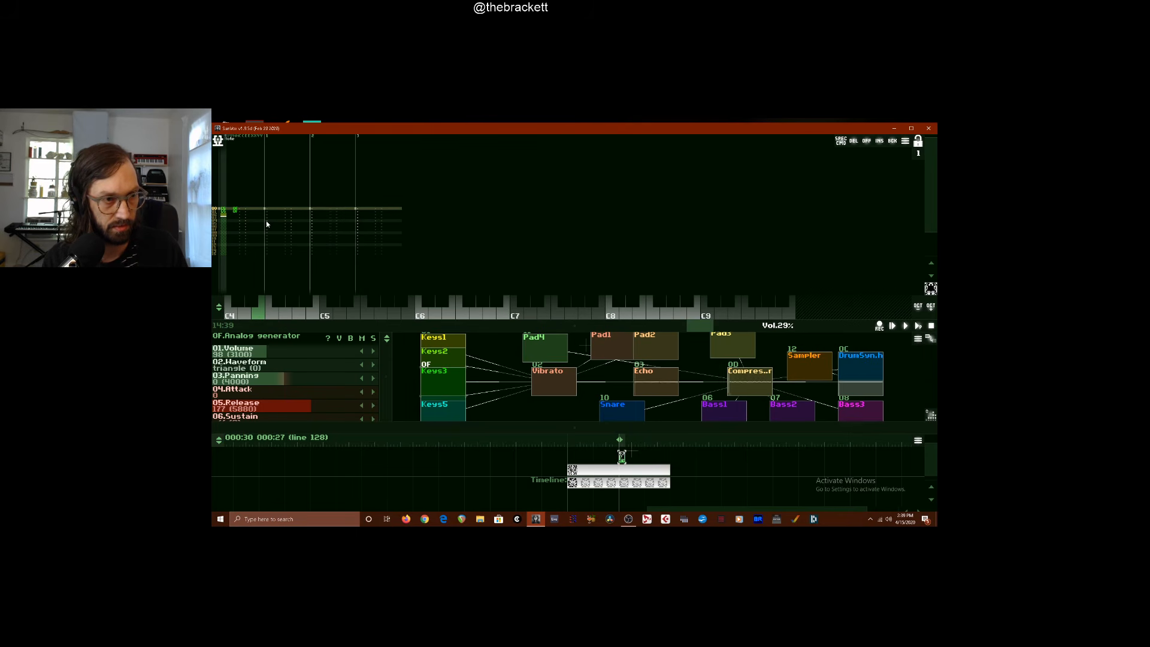
key(i)
key(o)
key(p)
key(bracketleft)
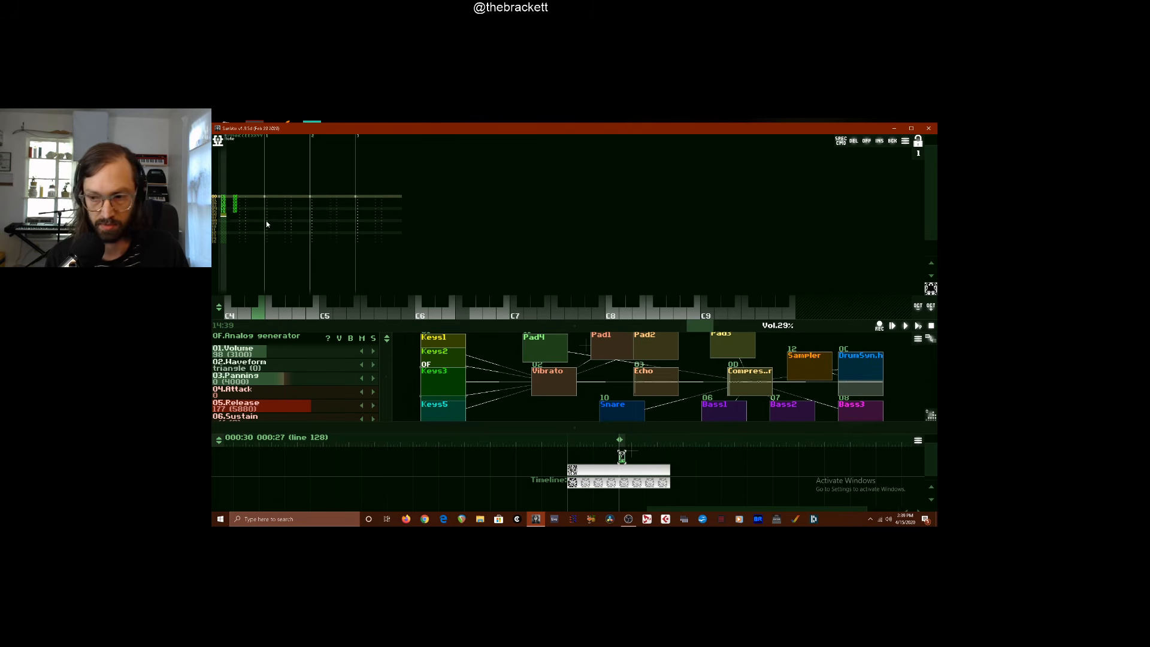
key(p)
key(e)
key(y)
key(i)
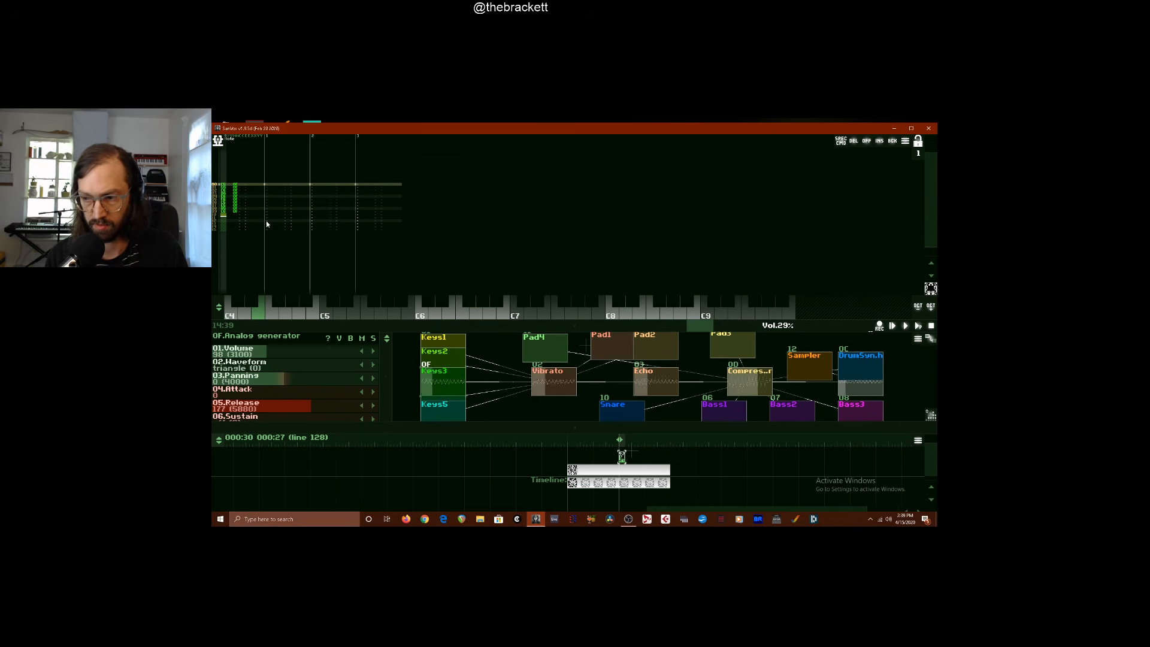
key(p)
key(bracketleft)
key(bracketright)
key(q)
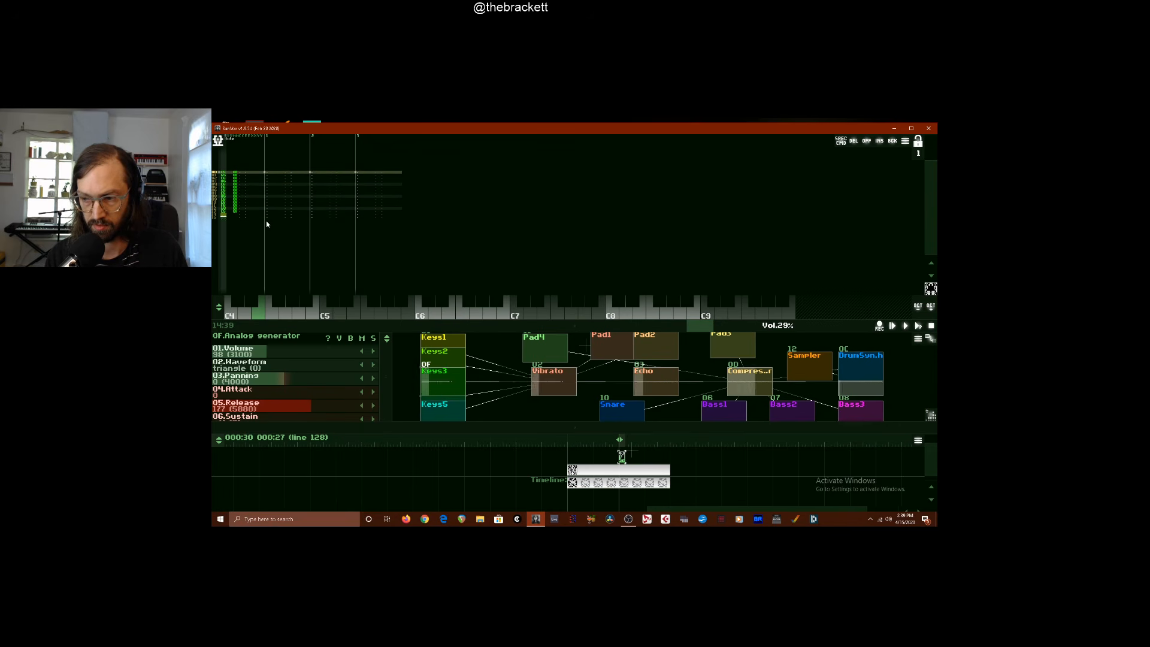
key(t)
key(i)
key(space)
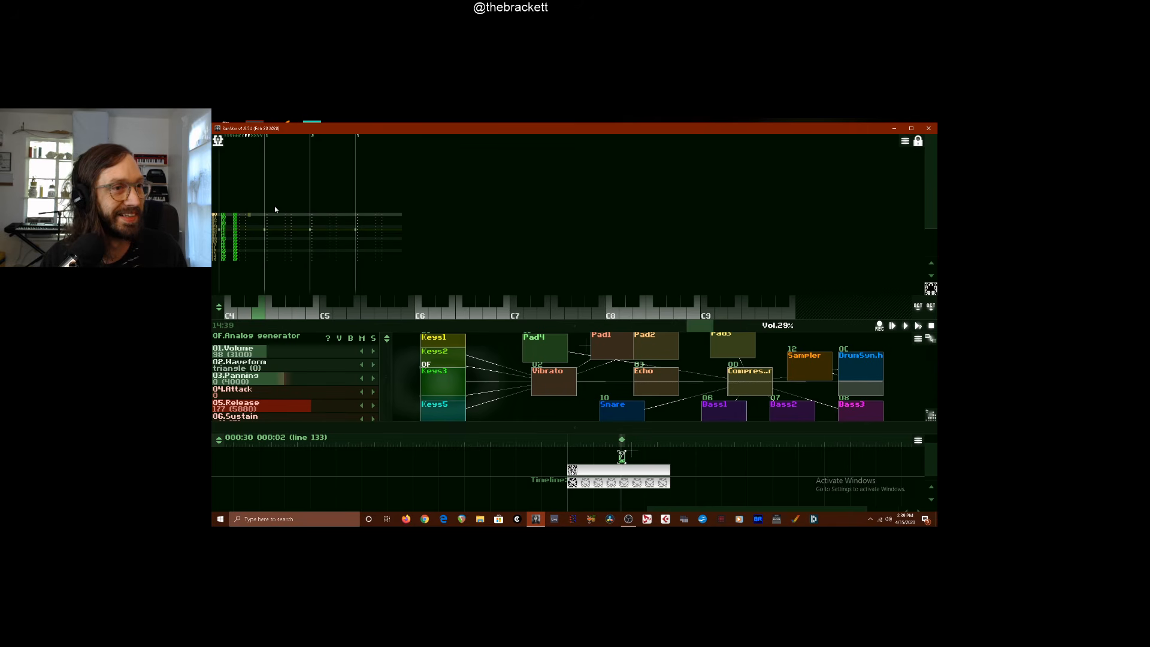
Apply effect 20, note probability, to all 16 lines of the Keys3 run
key(space)
text(2222)
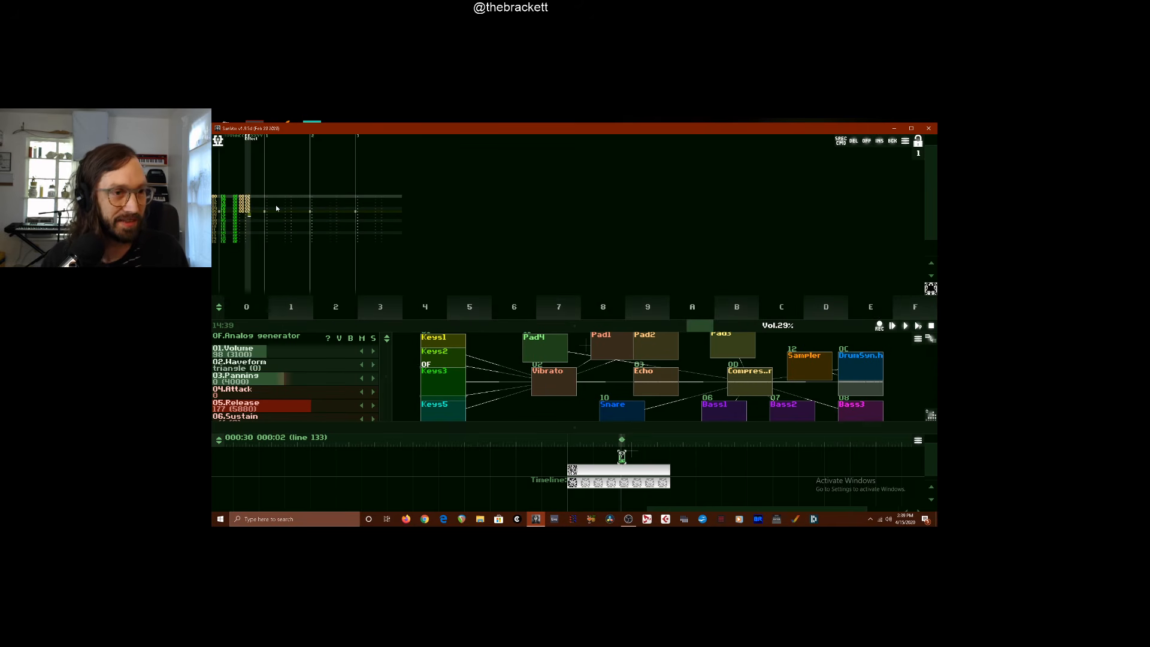
key(Left)
key(Left)
key(Up)
key(Up)
key(Right)
key(Up)
key(Up)
key(Up)
key(Up)
key(Up)
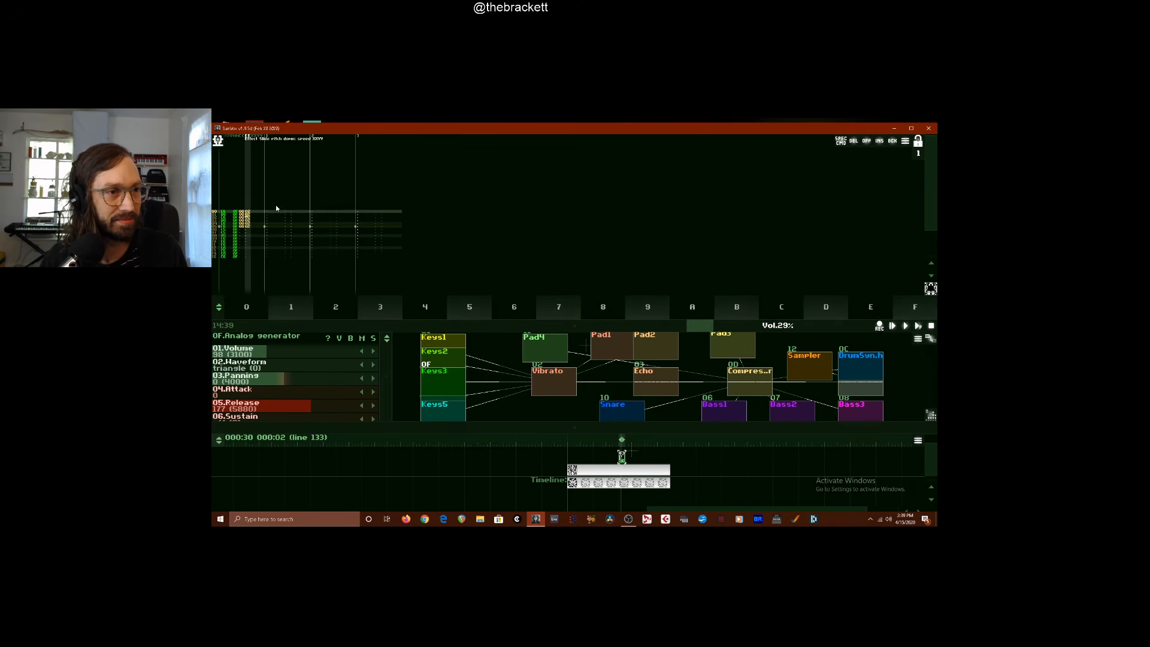
text(2222222222222222)
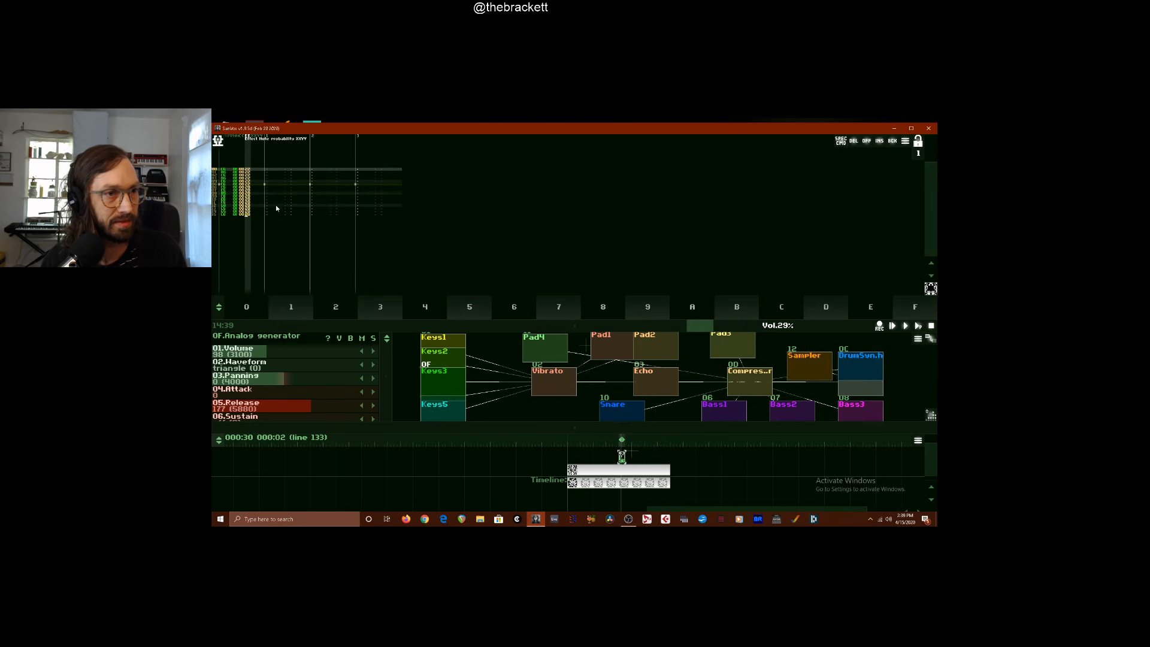
text(111122222222)
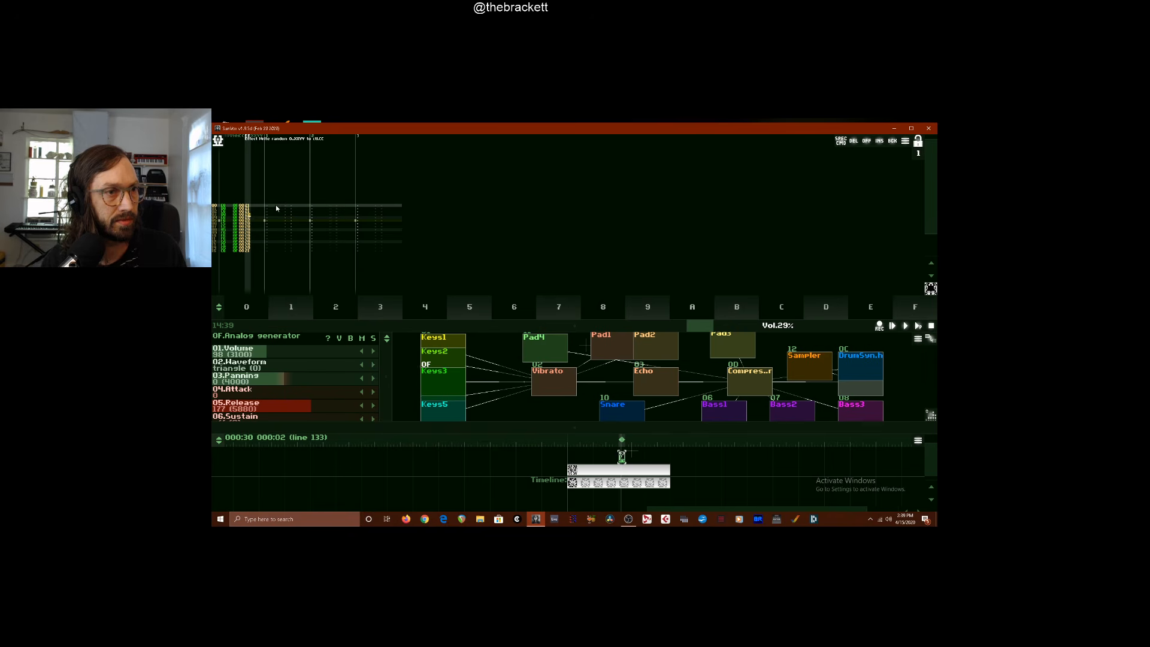
text(22222222222)
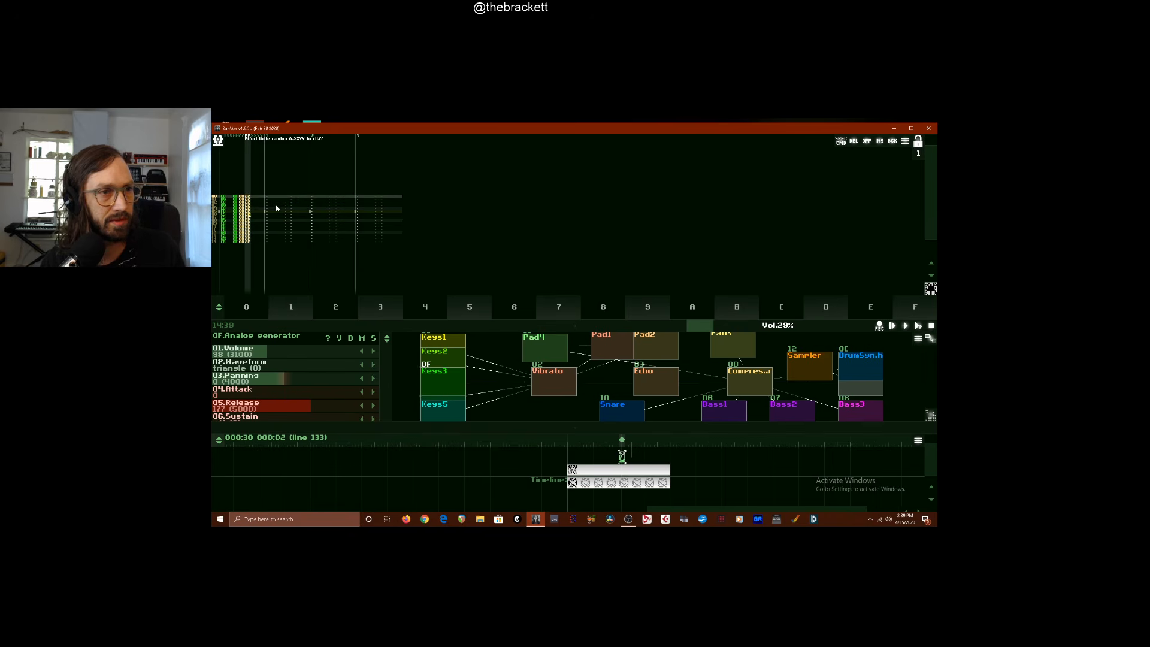
Change the effect on all 16 lines to 21, note probability with random velocity
key(Up)
key(Up)
key(Up)
key(Up)
key(Up)
key(Up)
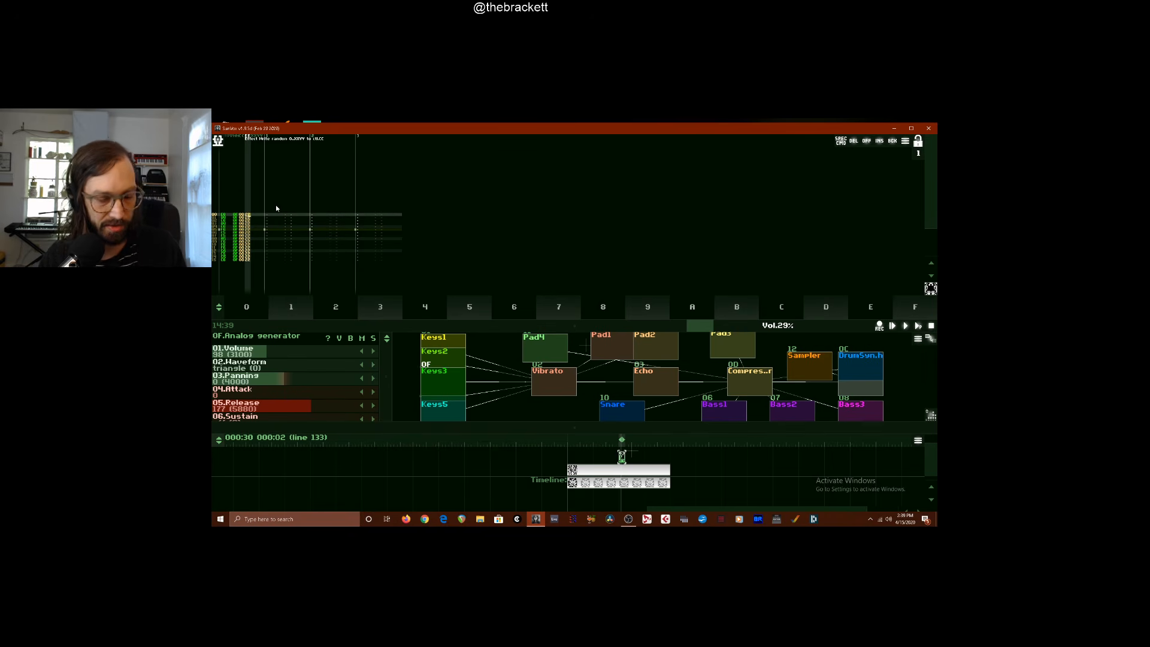
text(111111111111111111)
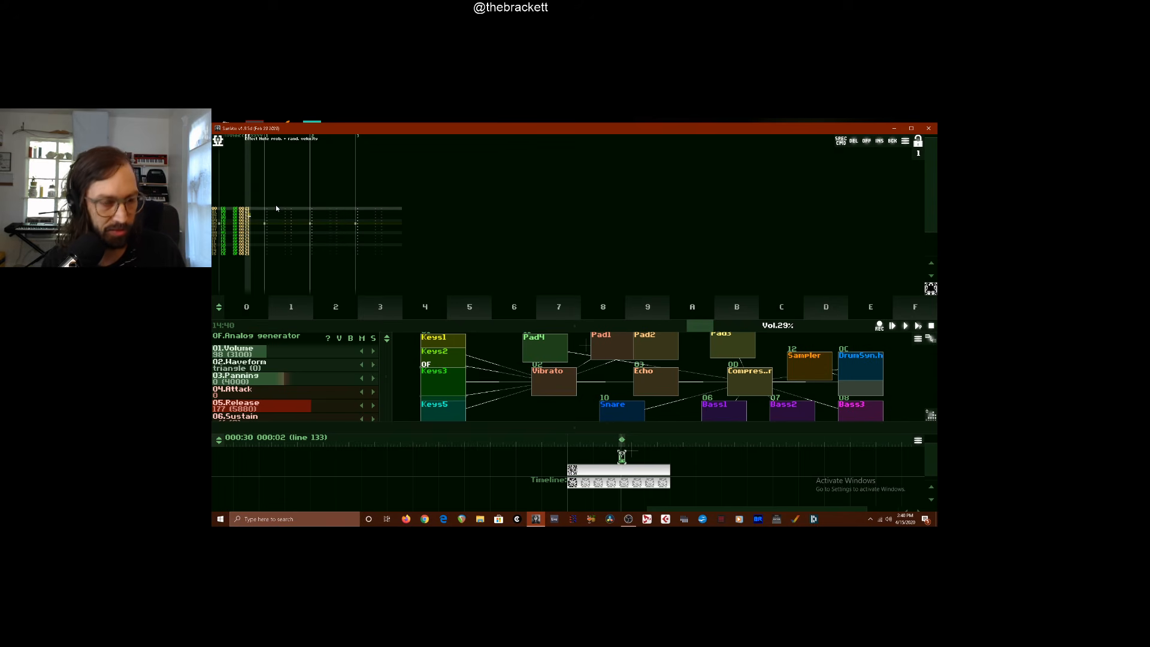
Fill the effect parameter on every line of the Keys3 run, and play the pattern
key(Right)
key(Up)
key(Up)
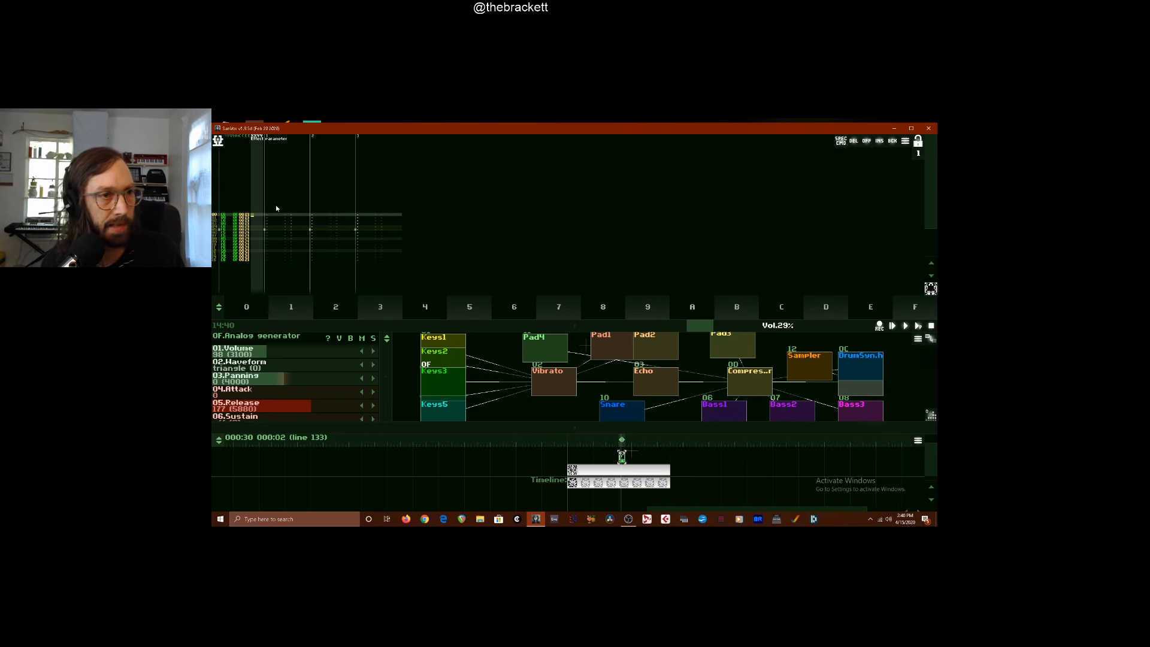
text(222222222222222222)
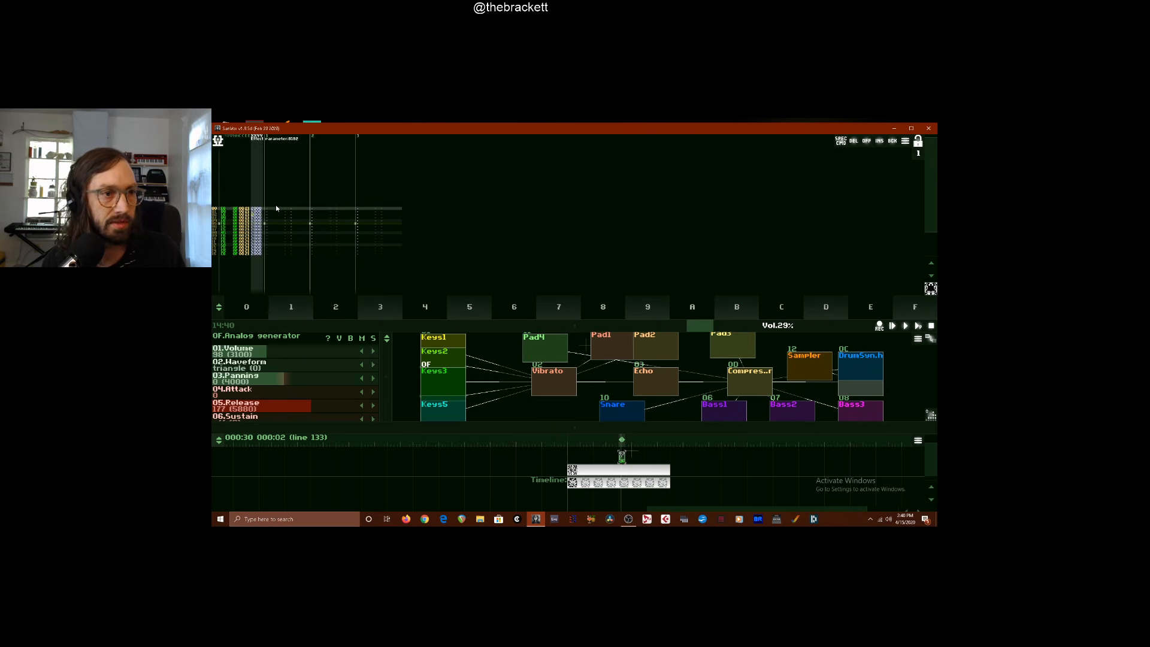
key(space)
key(F10)
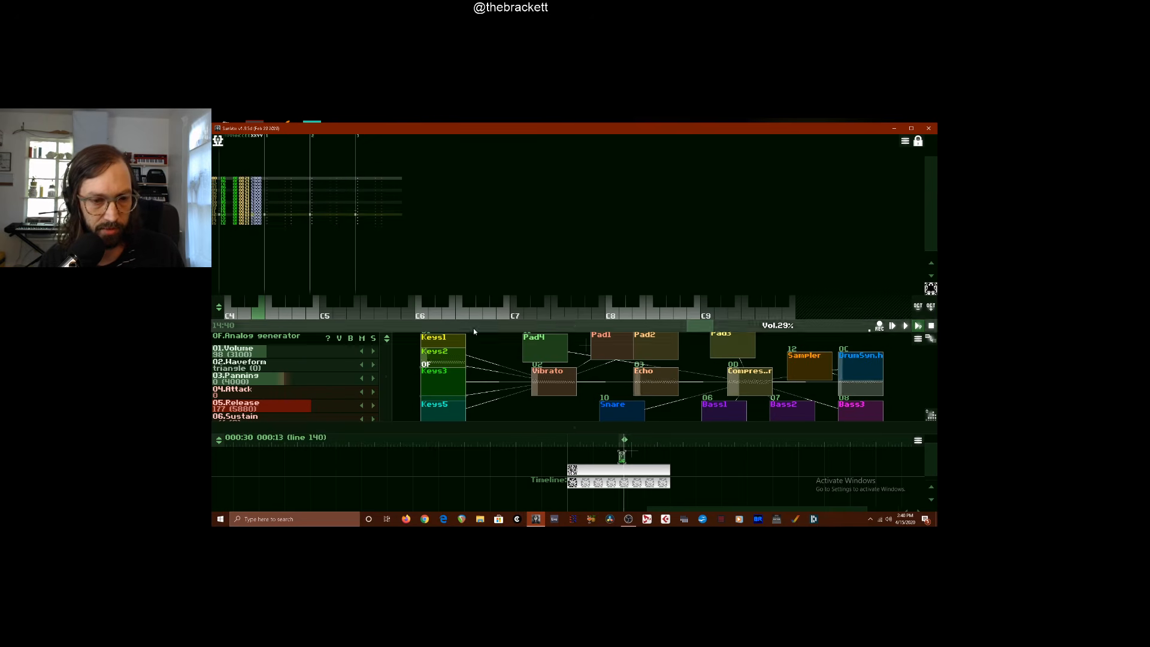
Enlarge the module controls area and set Keys3's waveform to square with a duty cycle of 775
drag(473, 329, 525, 270)
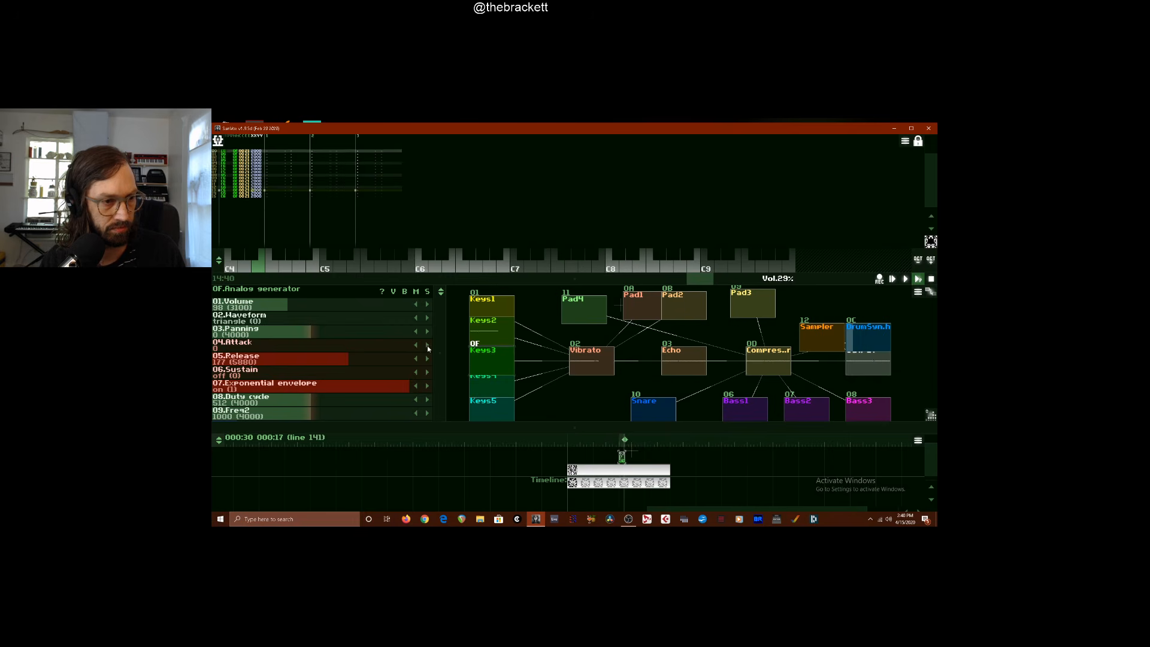
click(427, 318)
click(427, 318)
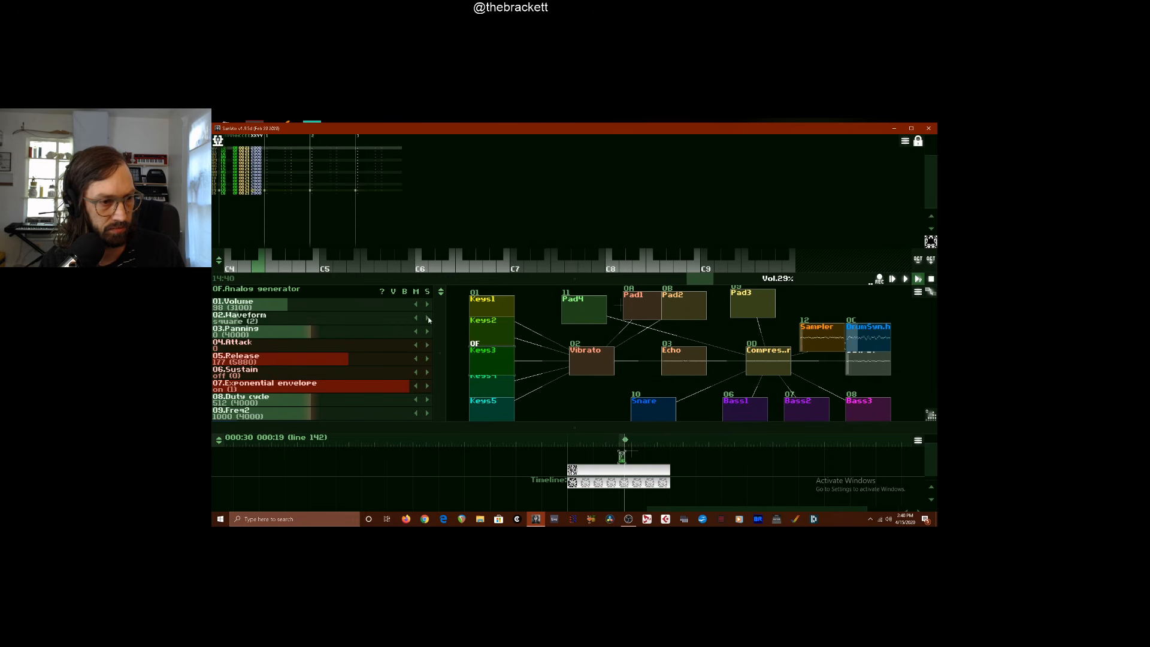
drag(335, 400, 486, 313)
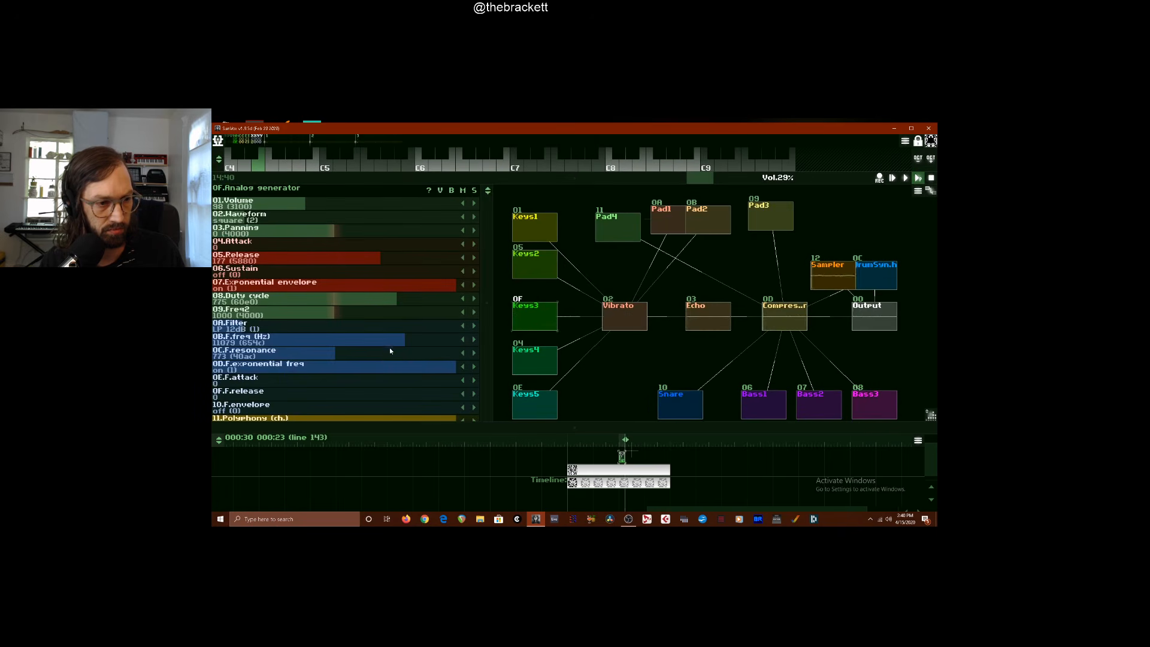
Set Keys3's filter frequency to 12924, attack to 5, release to 193 and duty cycle to 816
drag(404, 342, 437, 342)
drag(401, 264, 372, 243)
drag(372, 257, 415, 257)
drag(482, 248, 414, 300)
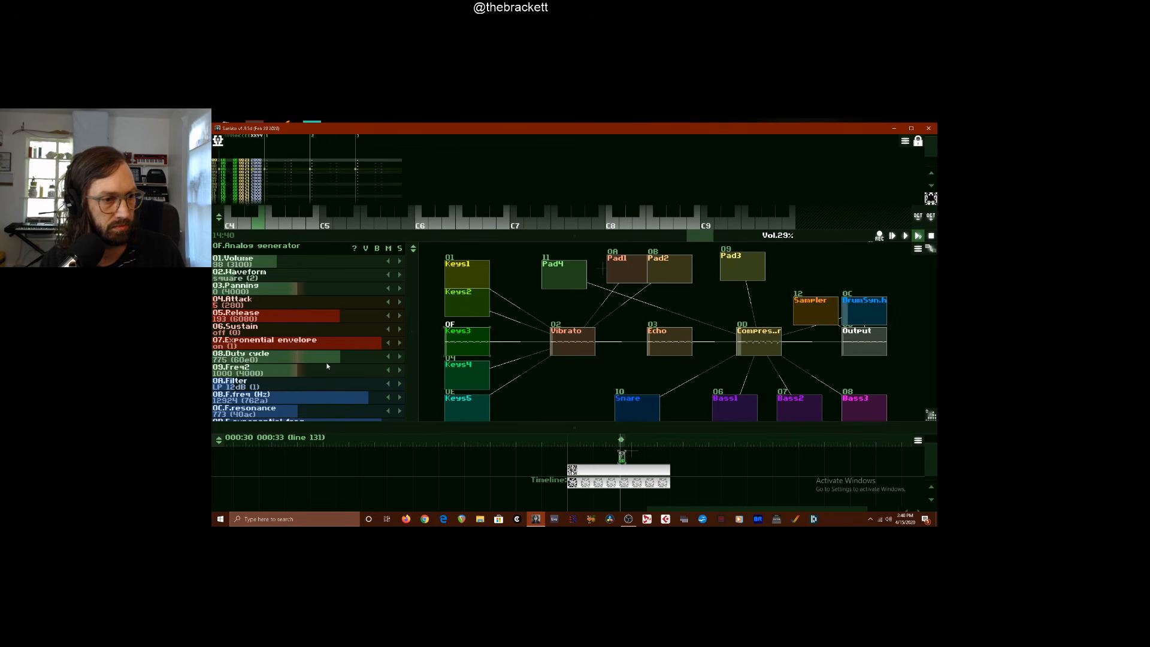
mouse_move(329, 357)
mouse_down()
mouse_move(345, 360)
mouse_move(329, 360)
mouse_up()
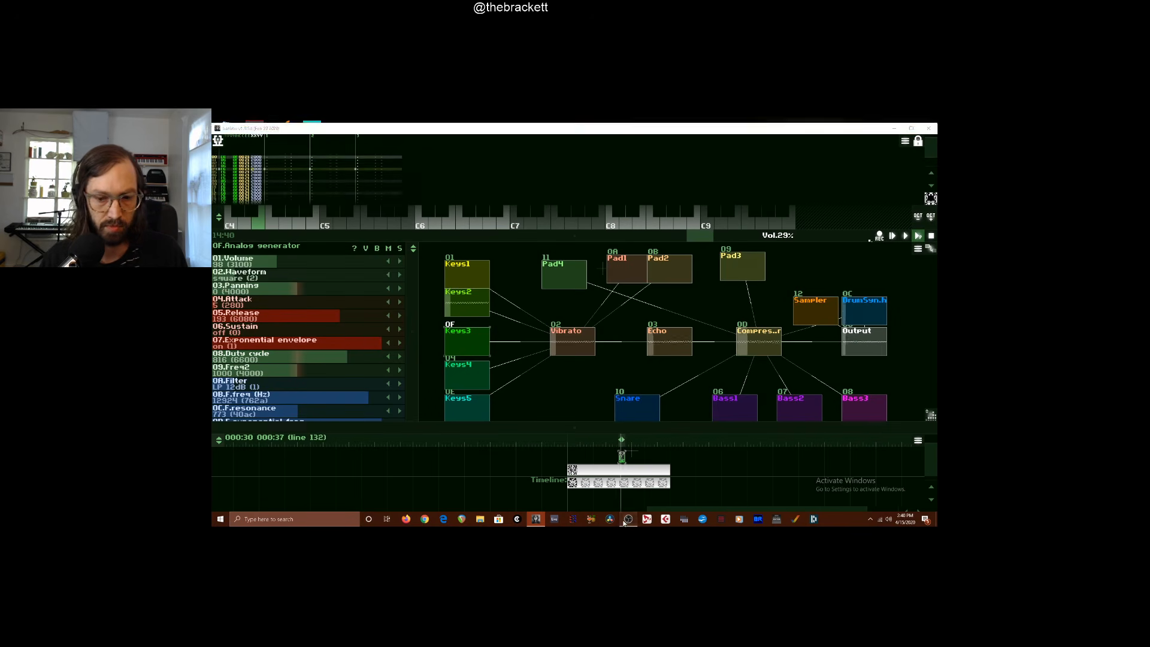
click(626, 520)
click(626, 520)
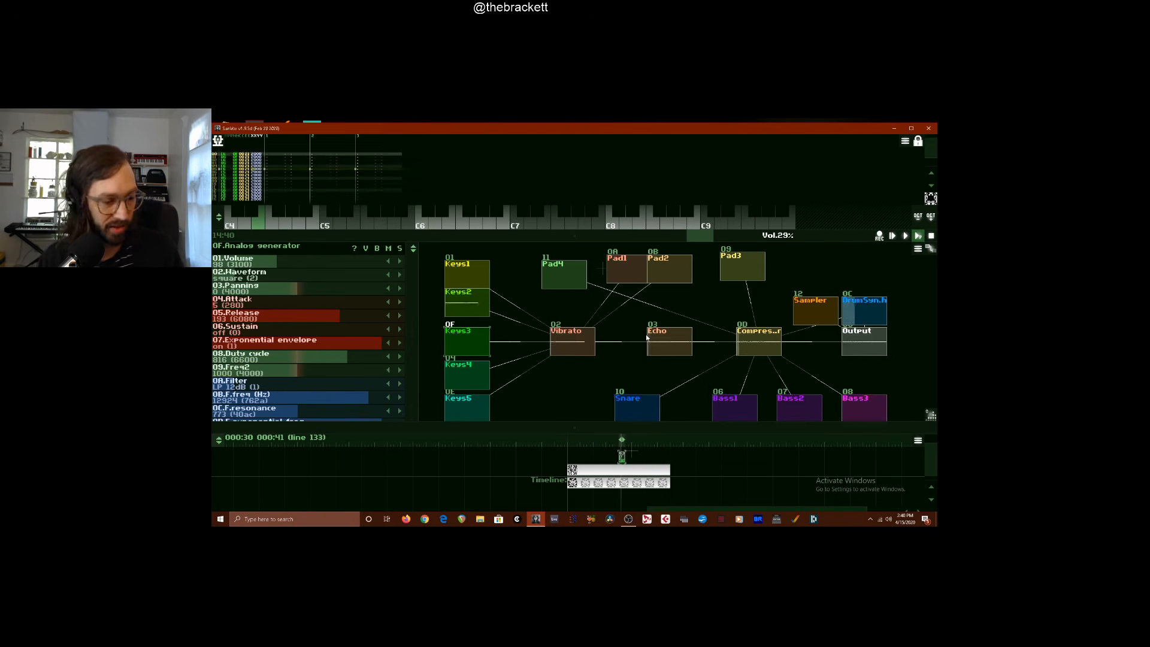
Select the 256-line melody pattern for playback and lower the master volume to 7%
drag(754, 235, 745, 235)
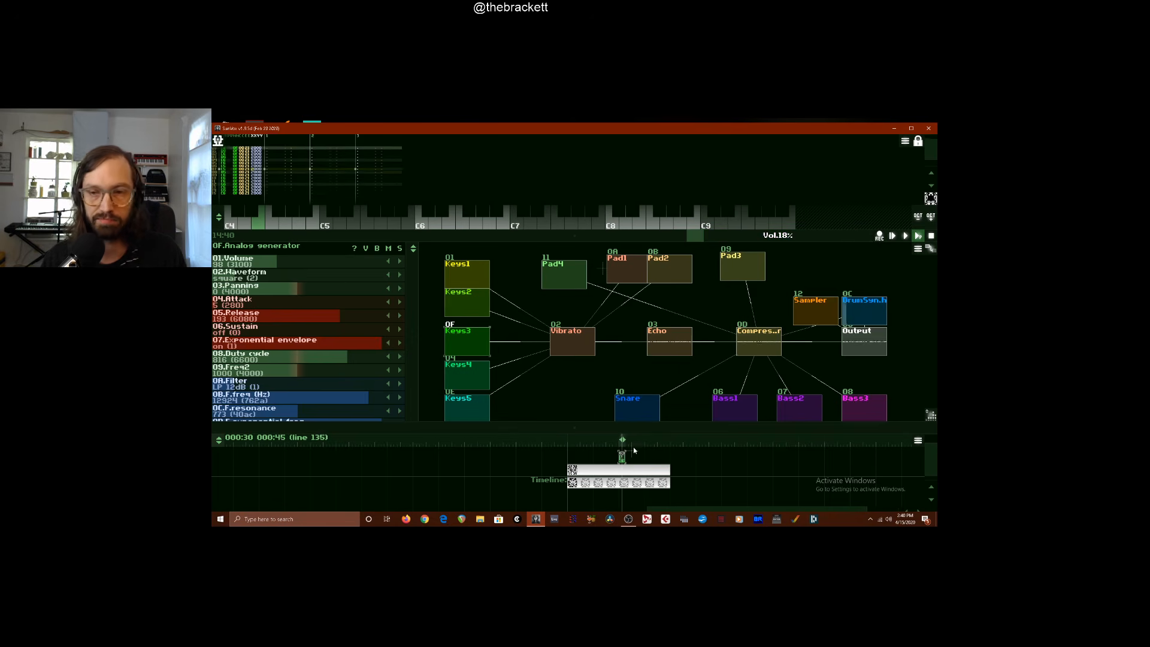
click(615, 471)
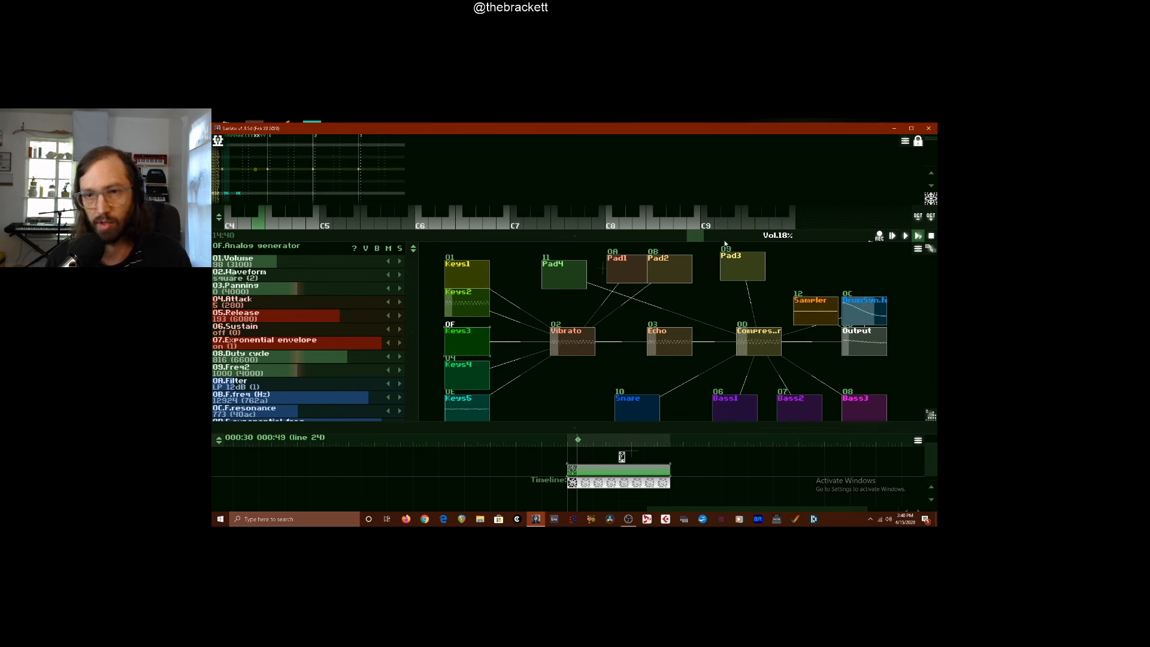
drag(726, 236, 712, 240)
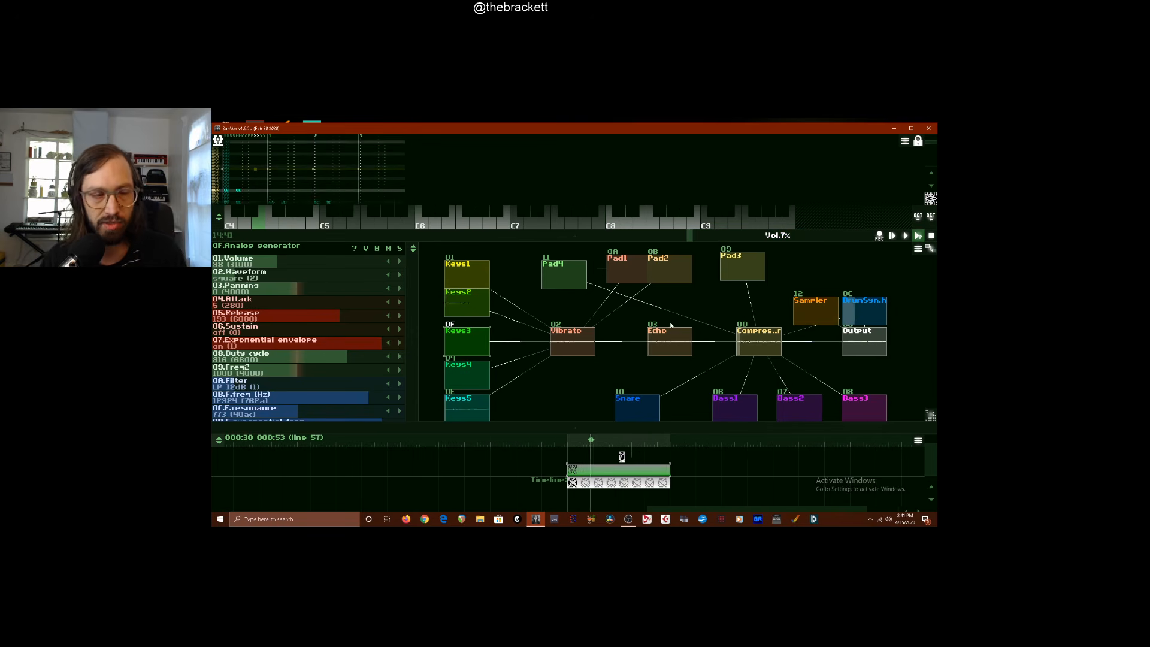